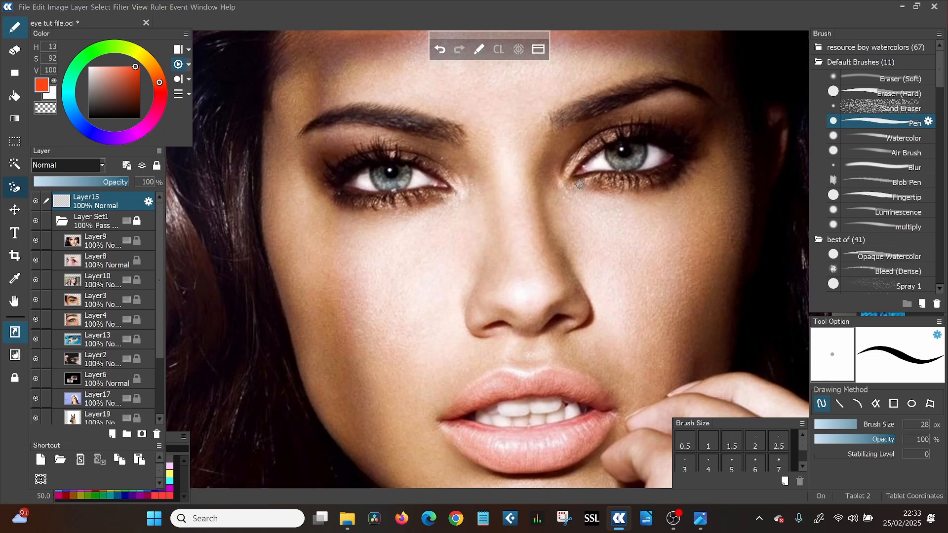
# Trace the eyelid outline and iris of the eye at right in the close-up portrait with the orange Pen.
pyautogui.moveTo(574, 173)
pyautogui.mouseDown()
pyautogui.moveTo(591, 152)
pyautogui.moveTo(647, 134)
pyautogui.moveTo(680, 154)
pyautogui.mouseUp()
pyautogui.moveTo(571, 176)
pyautogui.mouseDown()
pyautogui.moveTo(631, 174)
pyautogui.moveTo(680, 153)
pyautogui.mouseUp()
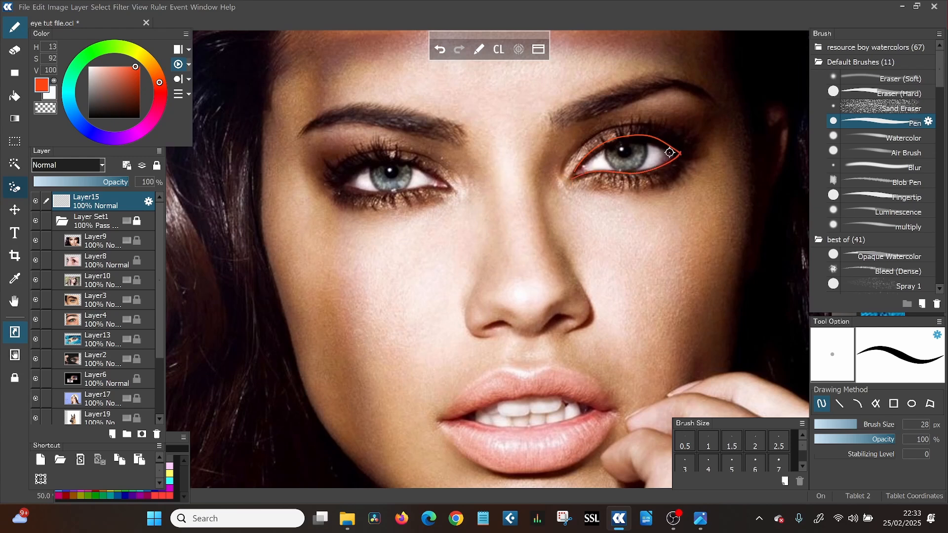
pyautogui.moveTo(612, 142)
pyautogui.mouseDown()
pyautogui.moveTo(612, 168)
pyautogui.moveTo(637, 166)
pyautogui.moveTo(643, 136)
pyautogui.moveTo(641, 166)
pyautogui.mouseUp()
pyautogui.moveTo(607, 143); pyautogui.dragTo(649, 137)
pyautogui.moveTo(624, 142)
pyautogui.mouseDown()
pyautogui.moveTo(613, 150)
pyautogui.moveTo(632, 155)
pyautogui.moveTo(624, 144)
pyautogui.mouseUp()
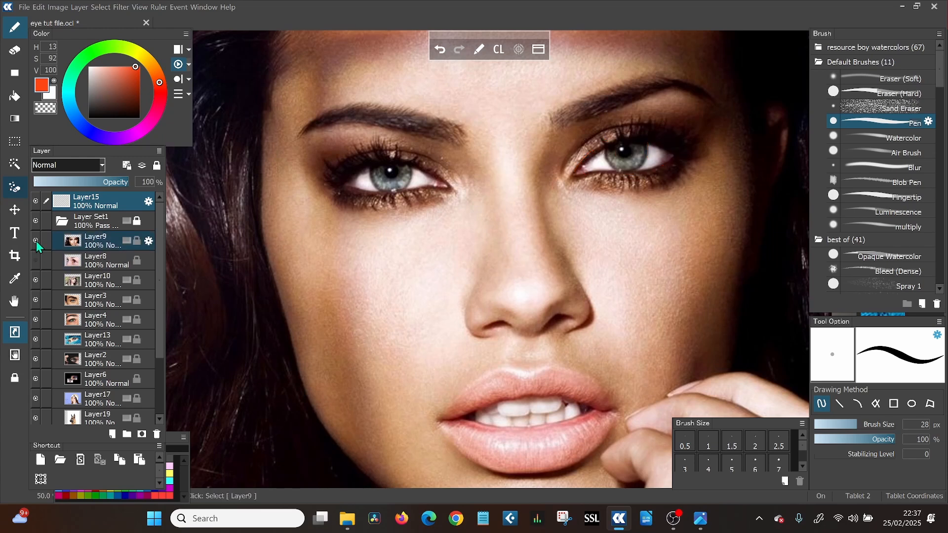
# Hide Layer9 and practise tracing the lids and irises of both eyes on the headdress portrait, clearing the strokes.
pyautogui.click(36, 240)
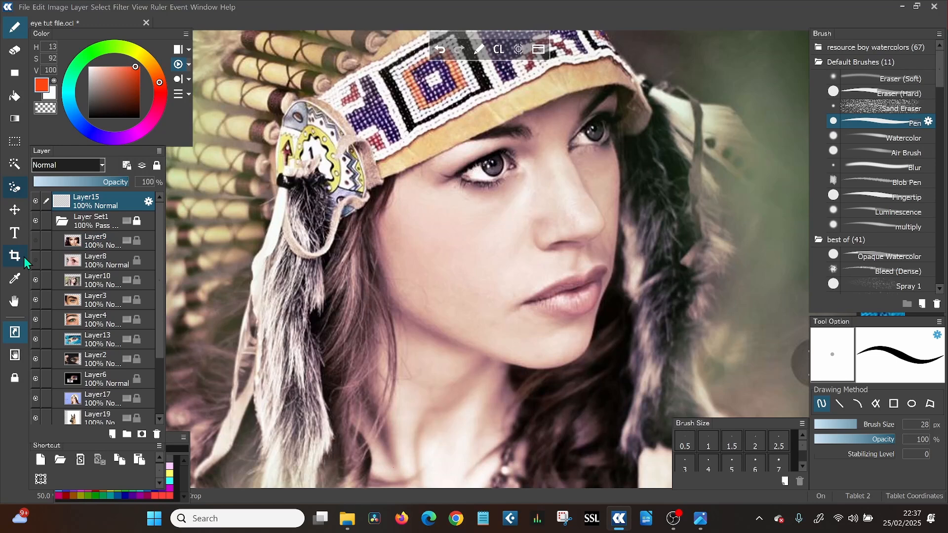
pyautogui.moveTo(452, 177)
pyautogui.mouseDown()
pyautogui.moveTo(501, 152)
pyautogui.moveTo(514, 165)
pyautogui.mouseUp()
pyautogui.moveTo(458, 178)
pyautogui.mouseDown()
pyautogui.moveTo(481, 185)
pyautogui.moveTo(516, 167)
pyautogui.moveTo(486, 173)
pyautogui.moveTo(496, 163)
pyautogui.mouseUp()
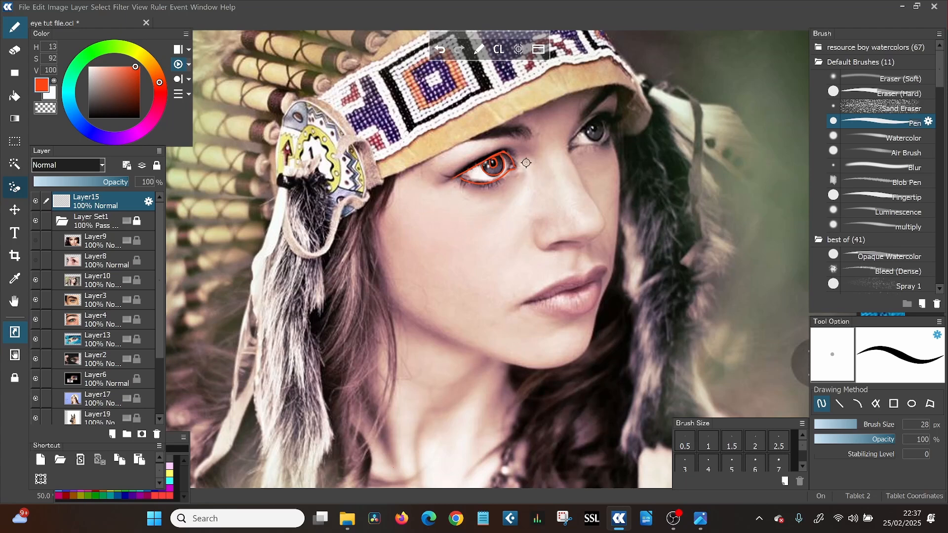
pyautogui.moveTo(600, 115)
pyautogui.mouseDown()
pyautogui.moveTo(605, 137)
pyautogui.moveTo(594, 150)
pyautogui.moveTo(562, 131)
pyautogui.moveTo(593, 113)
pyautogui.moveTo(565, 111)
pyautogui.moveTo(556, 134)
pyautogui.moveTo(593, 154)
pyautogui.mouseUp()
pyautogui.moveTo(456, 172)
pyautogui.mouseDown()
pyautogui.moveTo(469, 142)
pyautogui.moveTo(496, 140)
pyautogui.moveTo(513, 167)
pyautogui.mouseUp()
pyautogui.moveTo(592, 140)
pyautogui.mouseDown()
pyautogui.moveTo(596, 117)
pyautogui.moveTo(585, 120)
pyautogui.moveTo(595, 133)
pyautogui.moveTo(596, 124)
pyautogui.moveTo(580, 152)
pyautogui.moveTo(569, 146)
pyautogui.moveTo(614, 117)
pyautogui.mouseUp()
pyautogui.moveTo(569, 149)
pyautogui.mouseDown()
pyautogui.moveTo(610, 142)
pyautogui.moveTo(611, 133)
pyautogui.mouseUp()
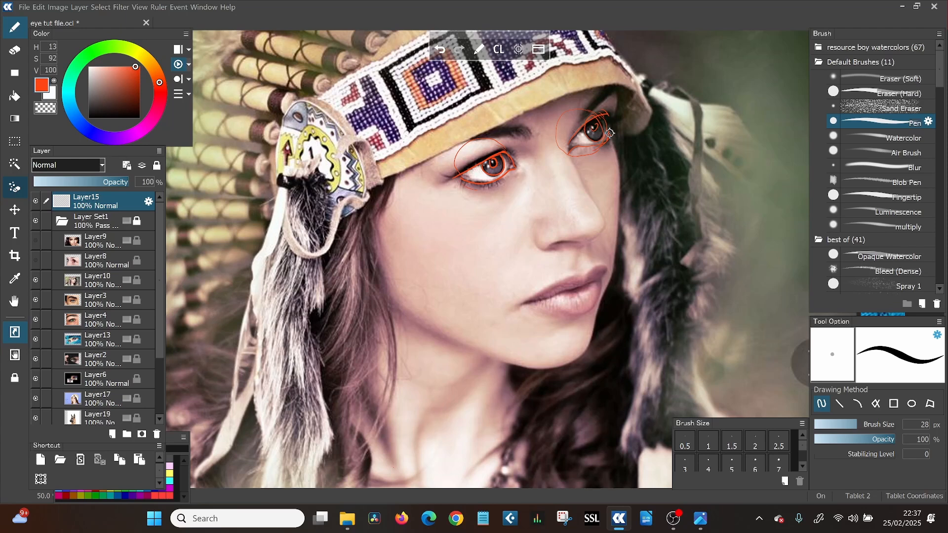
pyautogui.click(499, 49)
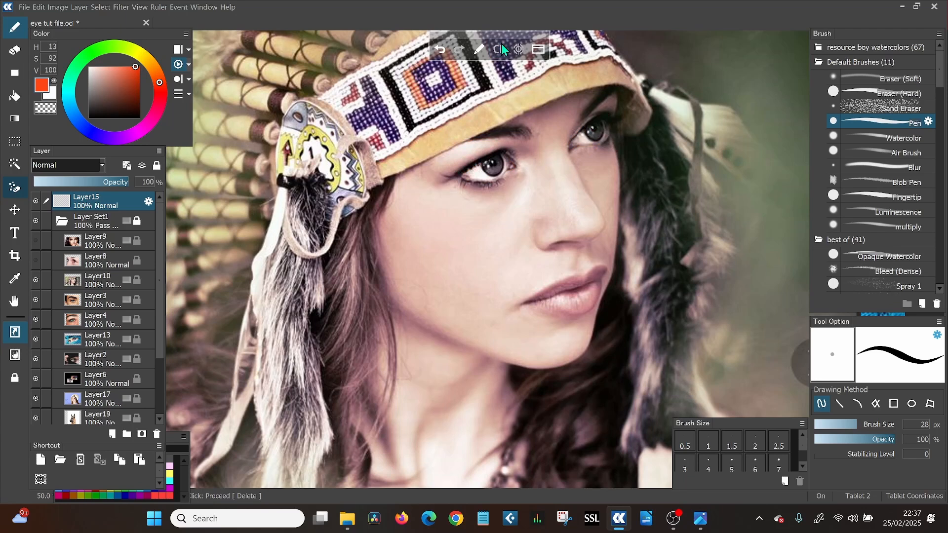
# Hide Layer10, Layer3 and Layer4 to reveal the blue scarf photo.
pyautogui.click(36, 280)
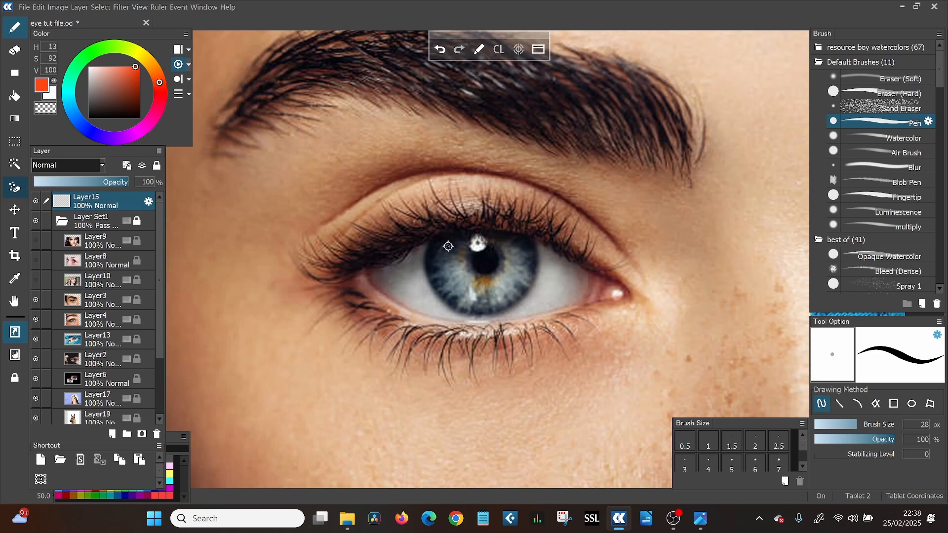
pyautogui.click(35, 300)
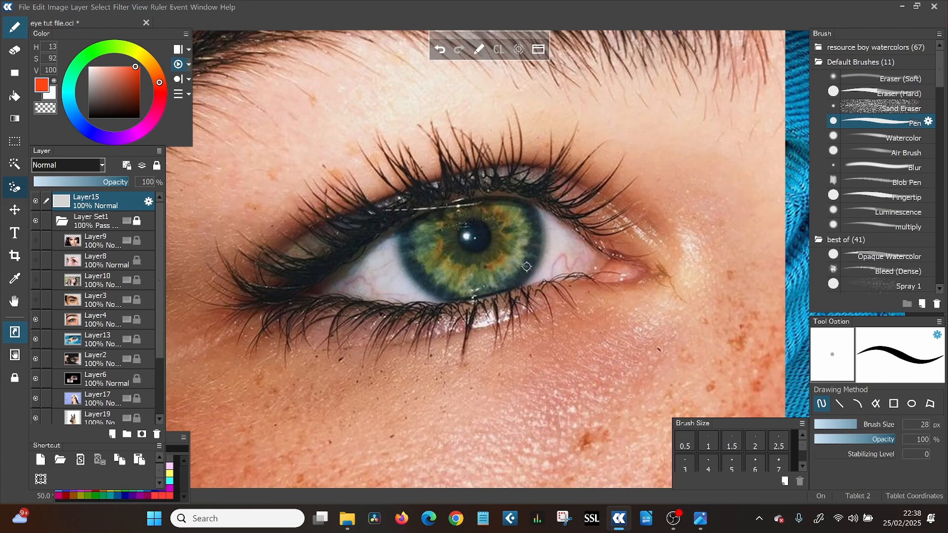
pyautogui.click(36, 319)
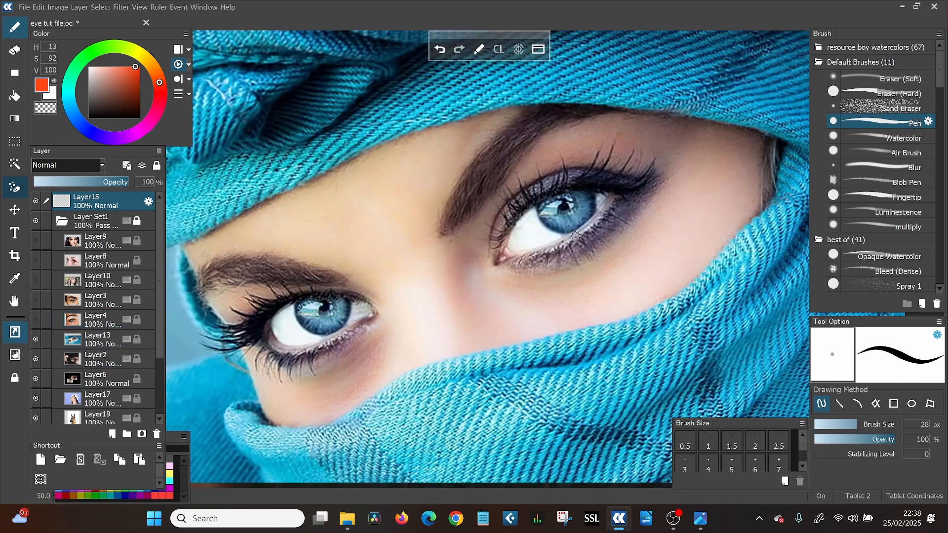
# Mark curves over both irises in the blue scarf photo, then redisplay Layer4 and clear the marks.
pyautogui.moveTo(540, 200)
pyautogui.mouseDown()
pyautogui.moveTo(551, 228)
pyautogui.moveTo(570, 233)
pyautogui.moveTo(594, 190)
pyautogui.mouseUp()
pyautogui.moveTo(298, 305)
pyautogui.mouseDown()
pyautogui.moveTo(308, 331)
pyautogui.moveTo(323, 335)
pyautogui.moveTo(354, 299)
pyautogui.mouseUp()
pyautogui.click(35, 320)
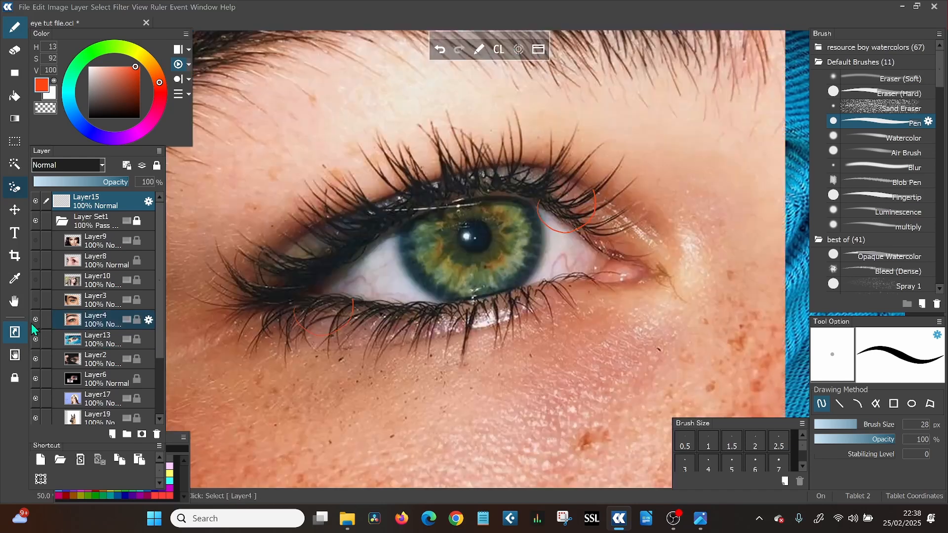
pyautogui.click(499, 48)
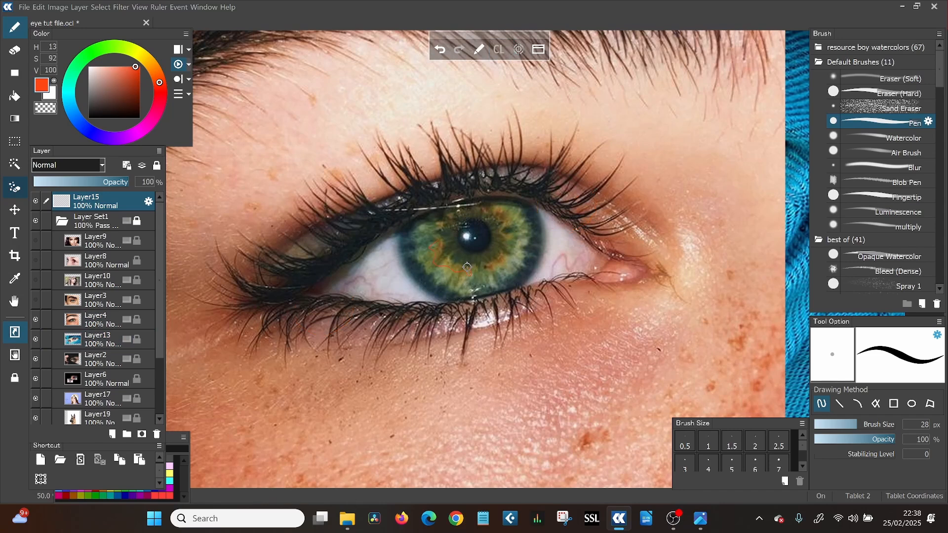
# Mark areas inside the green iris of the close-up eye on Layer4 and clear the marks.
pyautogui.moveTo(496, 210); pyautogui.dragTo(507, 237)
pyautogui.moveTo(439, 230)
pyautogui.mouseDown()
pyautogui.moveTo(435, 225)
pyautogui.moveTo(452, 254)
pyautogui.moveTo(503, 261)
pyautogui.mouseUp()
pyautogui.click(499, 50)
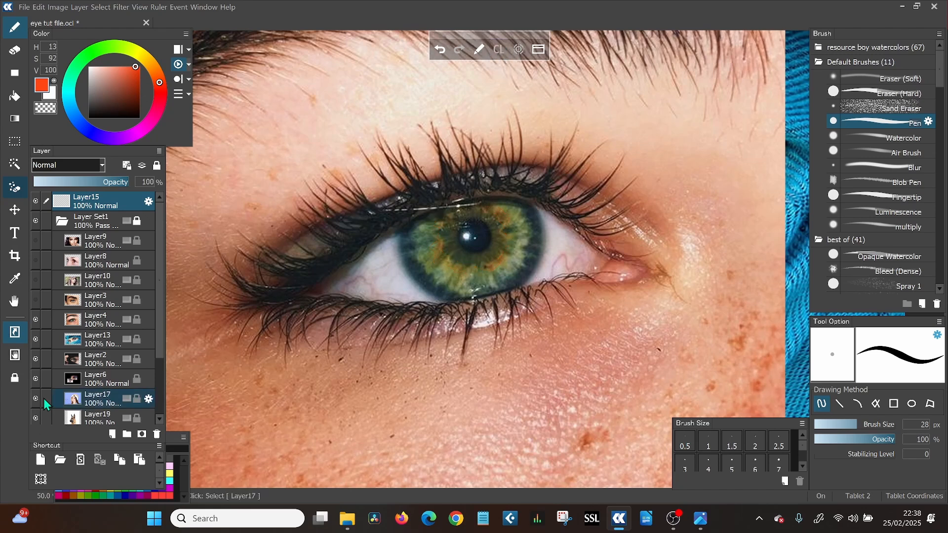
# Hide Layer4 and Layer13, then trace the iris and its inner shading on the dark scarf photo and clear the strokes.
pyautogui.click(36, 319)
pyautogui.click(36, 339)
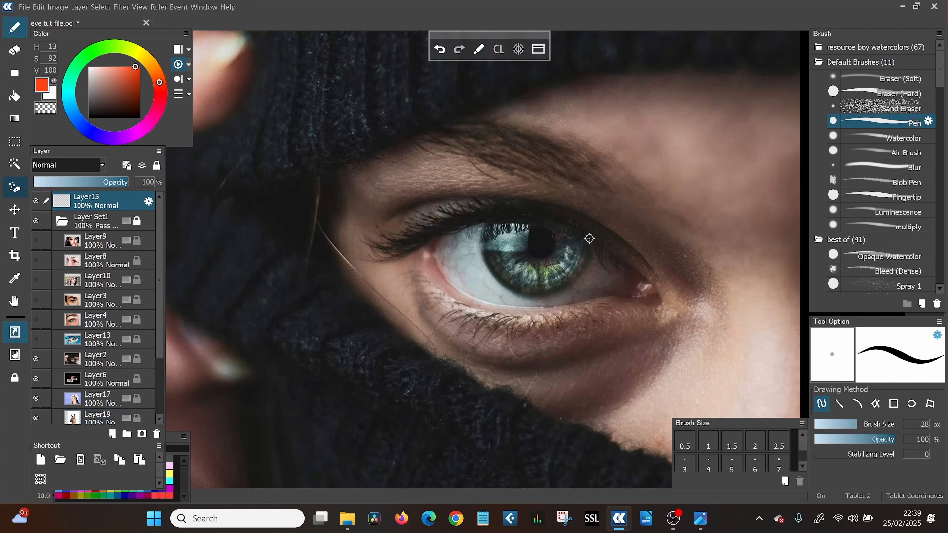
pyautogui.moveTo(582, 271); pyautogui.dragTo(513, 295)
pyautogui.moveTo(486, 223); pyautogui.dragTo(512, 294)
pyautogui.moveTo(564, 257); pyautogui.dragTo(562, 236)
pyautogui.moveTo(515, 261); pyautogui.dragTo(511, 249)
pyautogui.click(504, 49)
# Redisplay the blue scarf photo to mark one pupil's highlight, then hide Layer13 and Layer2.
pyautogui.click(36, 319)
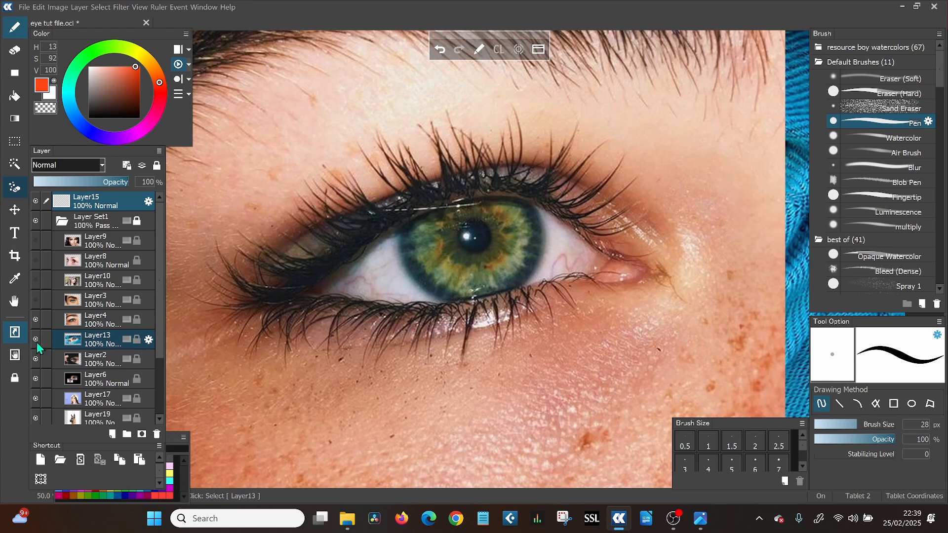
pyautogui.click(37, 319)
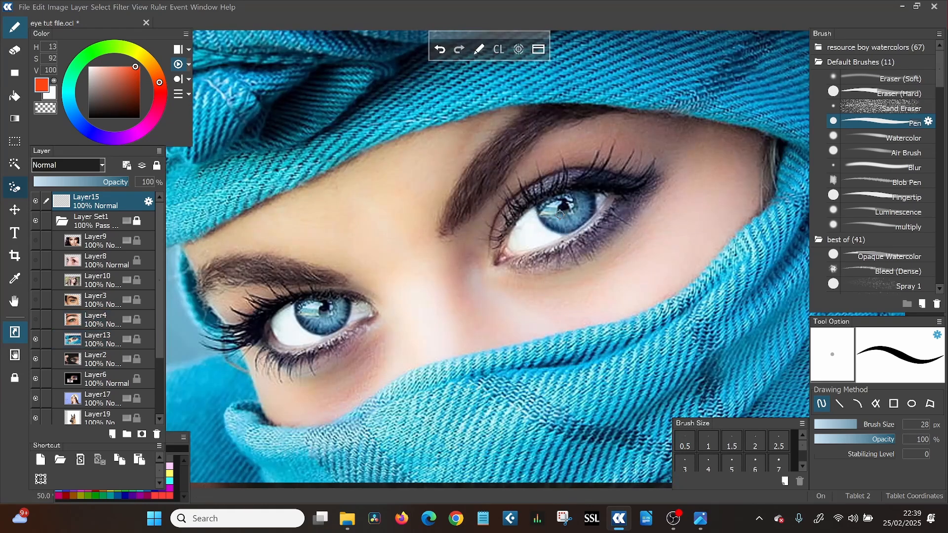
pyautogui.moveTo(563, 204); pyautogui.dragTo(573, 210)
pyautogui.click(35, 339)
pyautogui.click(37, 360)
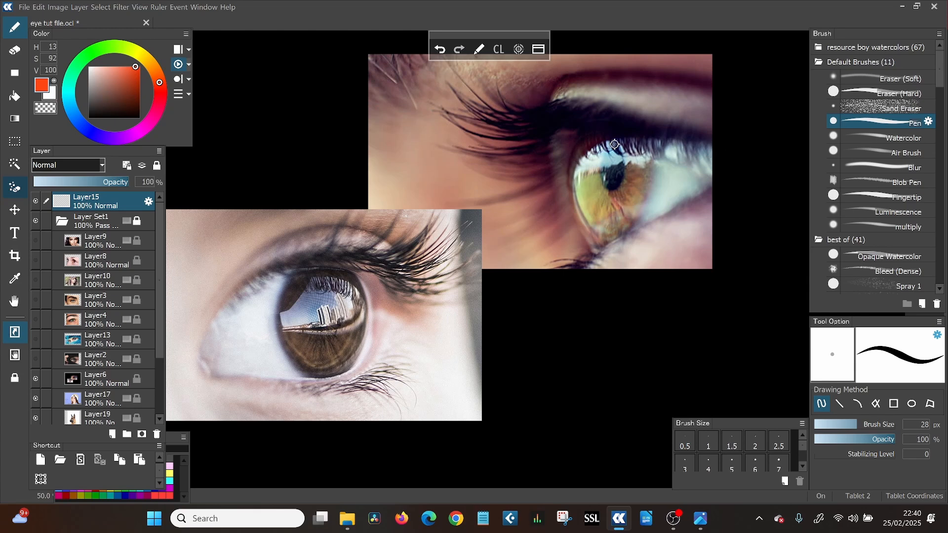
# Outline the reflection under the side-view eye's upper lid, then hide Layer17 and Layer6 and clear the outline.
pyautogui.moveTo(614, 144)
pyautogui.mouseDown()
pyautogui.moveTo(568, 175)
pyautogui.moveTo(620, 166)
pyautogui.mouseUp()
pyautogui.moveTo(671, 147); pyautogui.dragTo(599, 144)
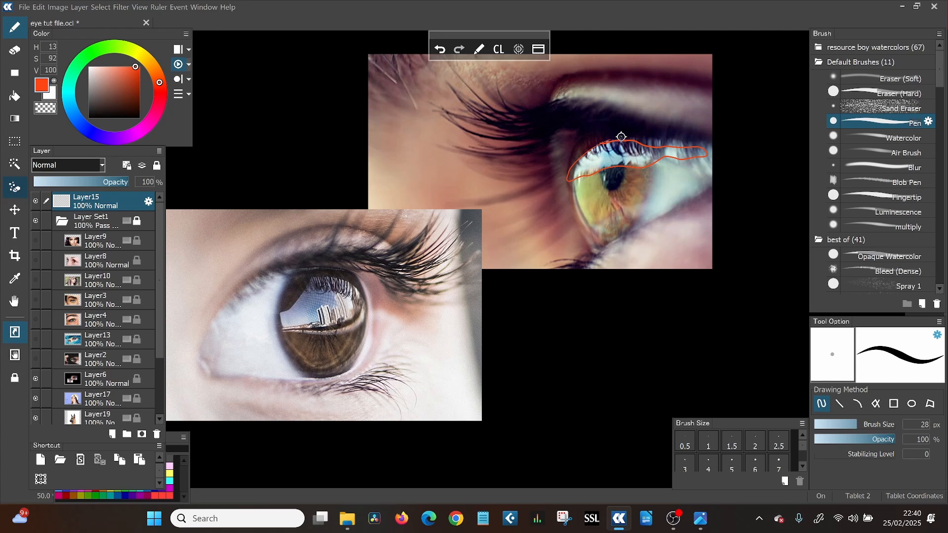
pyautogui.click(35, 398)
pyautogui.click(35, 379)
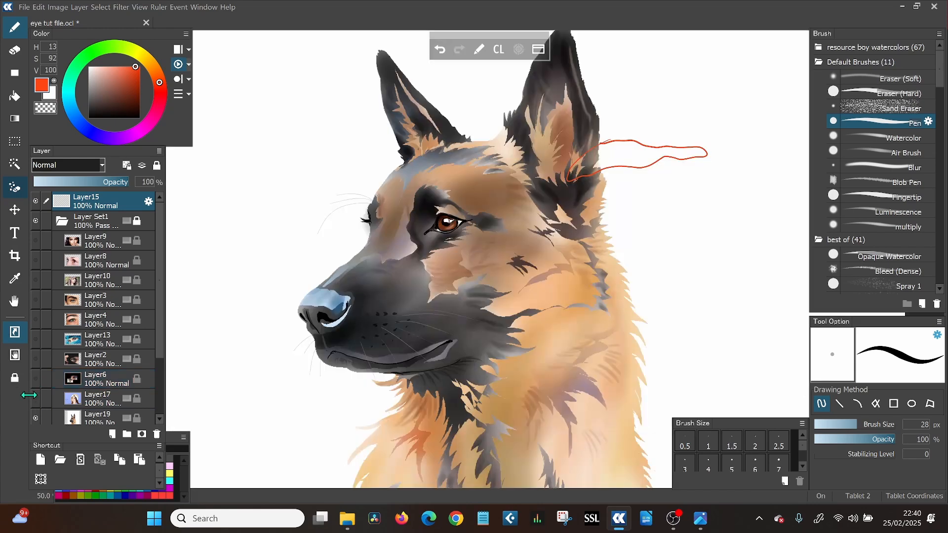
pyautogui.click(503, 51)
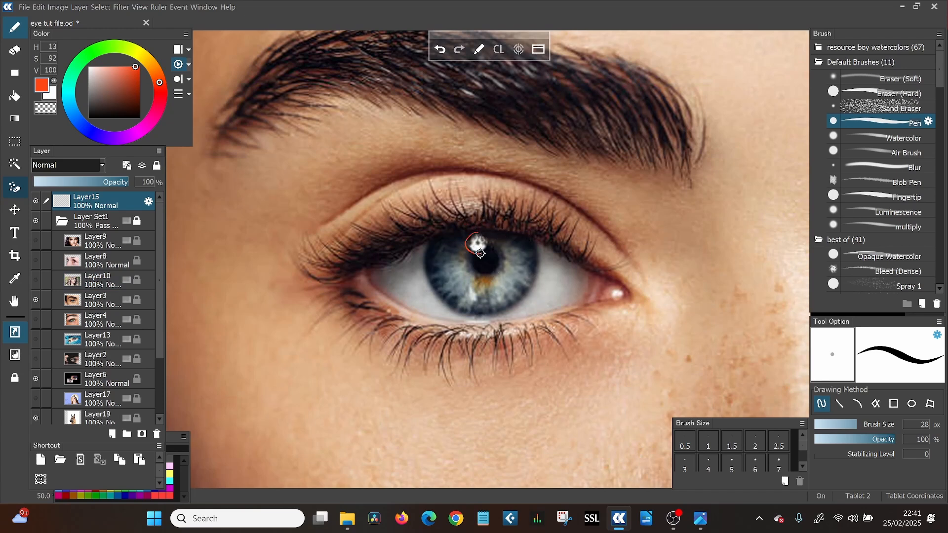
# Circle and clear the pupil highlight on the blue eye, then hide Layer3 and trace the reflection edge on the side-view eye.
pyautogui.moveTo(478, 226)
pyautogui.mouseDown()
pyautogui.moveTo(457, 270)
pyautogui.moveTo(494, 240)
pyautogui.mouseUp()
pyautogui.click(500, 49)
pyautogui.click(39, 303)
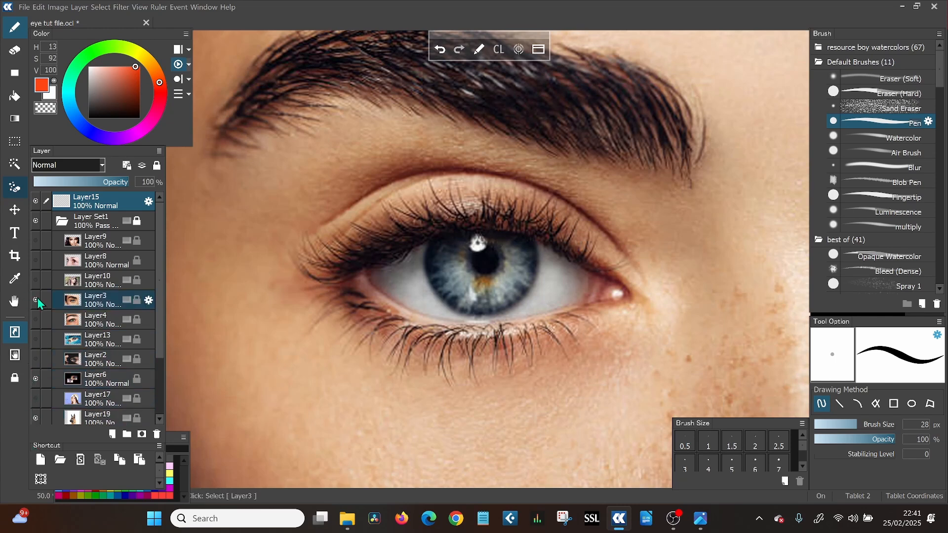
pyautogui.click(36, 299)
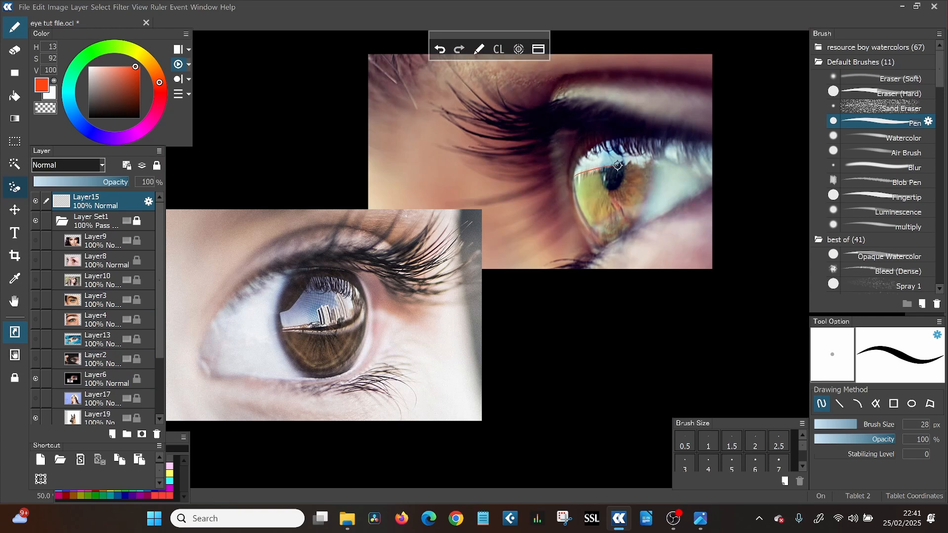
pyautogui.moveTo(617, 166)
pyautogui.mouseDown()
pyautogui.moveTo(691, 153)
pyautogui.moveTo(599, 145)
pyautogui.moveTo(571, 175)
pyautogui.mouseUp()
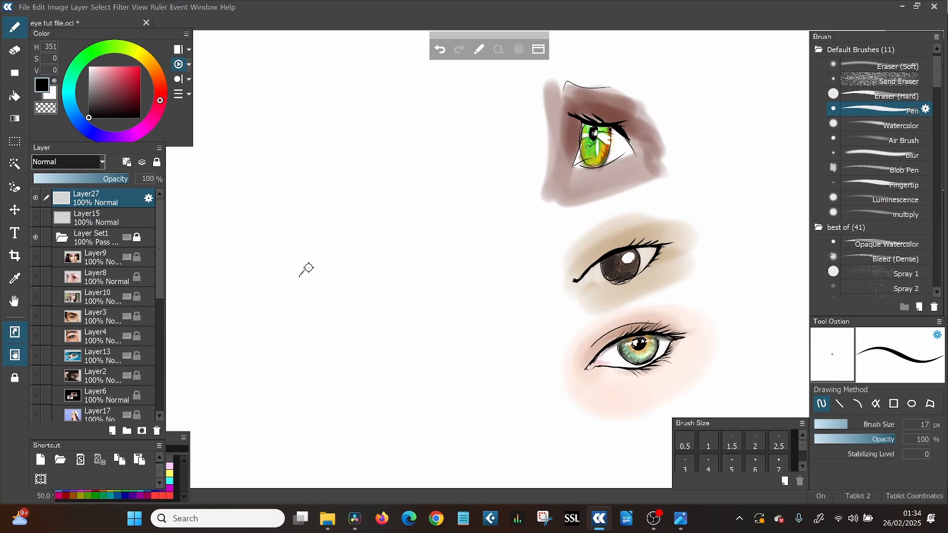
# Sketch an eye on the blank canvas area with thin black lines, giving it an angular lid outline and a round iris.
pyautogui.moveTo(299, 277)
pyautogui.mouseDown()
pyautogui.moveTo(329, 256)
pyautogui.moveTo(320, 251)
pyautogui.moveTo(311, 269)
pyautogui.moveTo(296, 271)
pyautogui.moveTo(371, 246)
pyautogui.moveTo(396, 270)
pyautogui.mouseUp()
pyautogui.moveTo(285, 296)
pyautogui.mouseDown()
pyautogui.moveTo(368, 293)
pyautogui.moveTo(357, 335)
pyautogui.mouseUp()
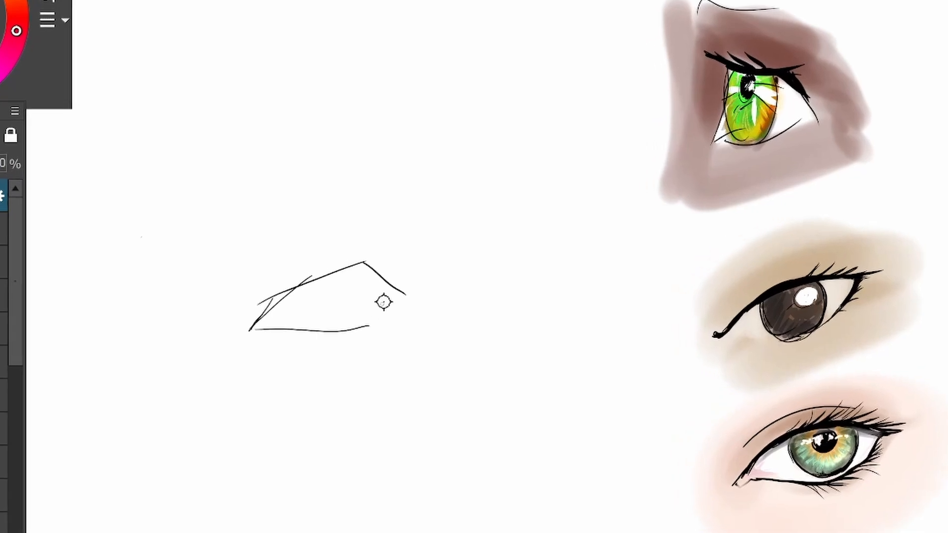
pyautogui.moveTo(272, 298)
pyautogui.mouseDown()
pyautogui.moveTo(256, 325)
pyautogui.moveTo(374, 264)
pyautogui.mouseUp()
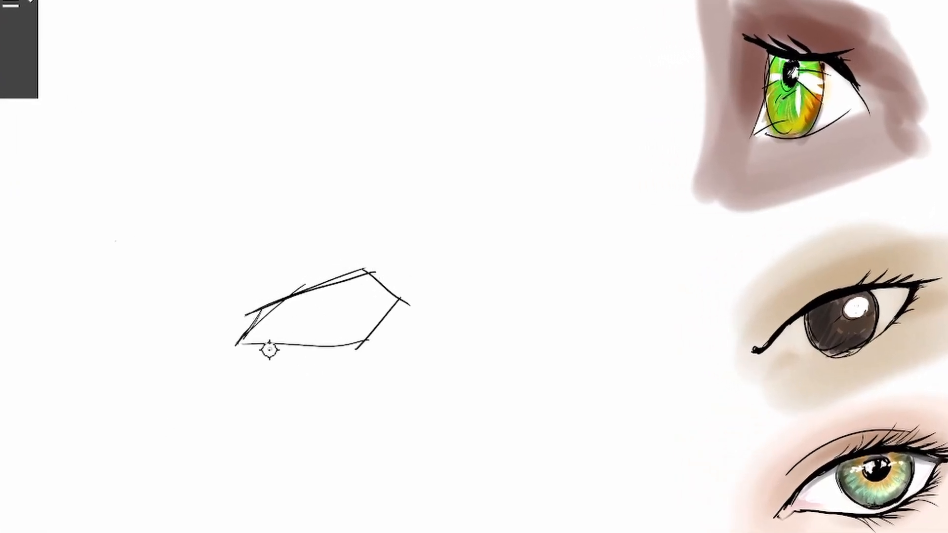
pyautogui.moveTo(289, 301)
pyautogui.mouseDown()
pyautogui.moveTo(304, 340)
pyautogui.moveTo(328, 341)
pyautogui.mouseUp()
pyautogui.moveTo(347, 280); pyautogui.dragTo(316, 334)
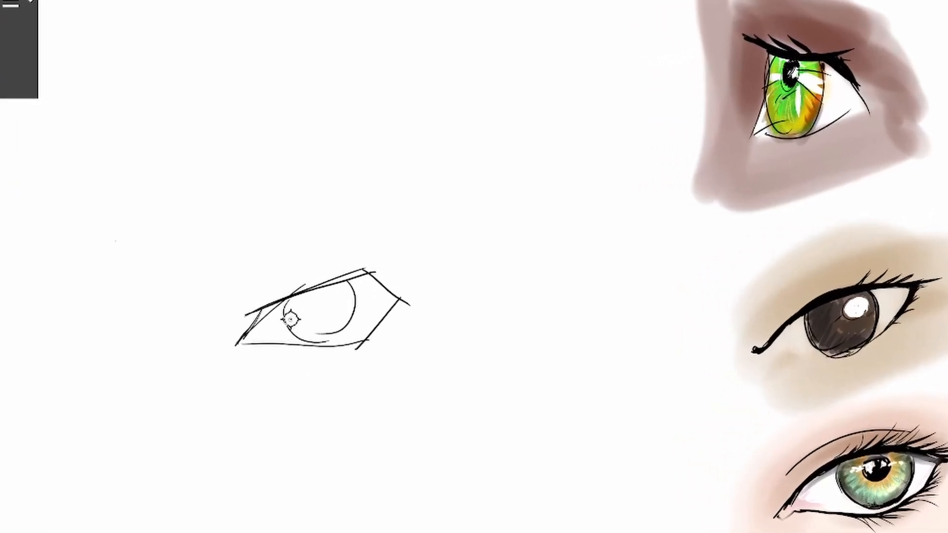
pyautogui.moveTo(286, 304)
pyautogui.mouseDown()
pyautogui.moveTo(342, 291)
pyautogui.moveTo(343, 281)
pyautogui.moveTo(317, 341)
pyautogui.mouseUp()
pyautogui.moveTo(262, 311); pyautogui.dragTo(246, 331)
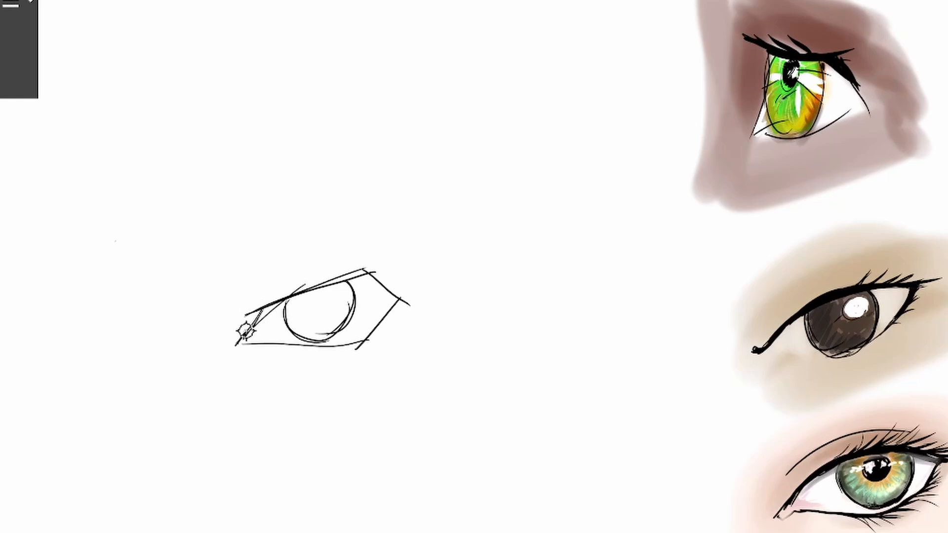
# Sketch the angular lid outline of a second eye above the first one.
pyautogui.moveTo(261, 212)
pyautogui.mouseDown()
pyautogui.moveTo(280, 184)
pyautogui.moveTo(383, 155)
pyautogui.moveTo(414, 176)
pyautogui.moveTo(352, 215)
pyautogui.mouseUp()
pyautogui.moveTo(266, 206); pyautogui.dragTo(387, 197)
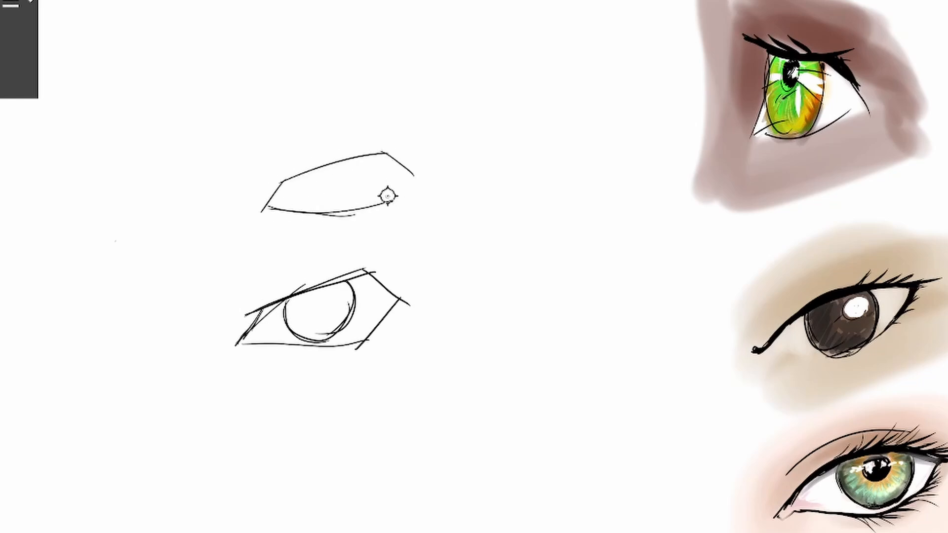
pyautogui.moveTo(412, 167); pyautogui.dragTo(364, 216)
pyautogui.moveTo(283, 178); pyautogui.dragTo(258, 213)
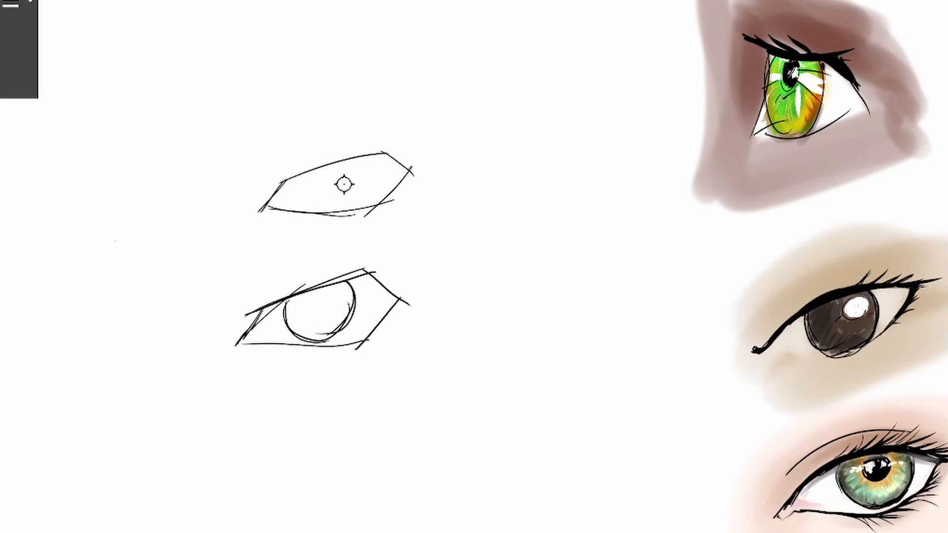
pyautogui.moveTo(275, 178)
pyautogui.mouseDown()
pyautogui.moveTo(374, 148)
pyautogui.moveTo(416, 170)
pyautogui.mouseUp()
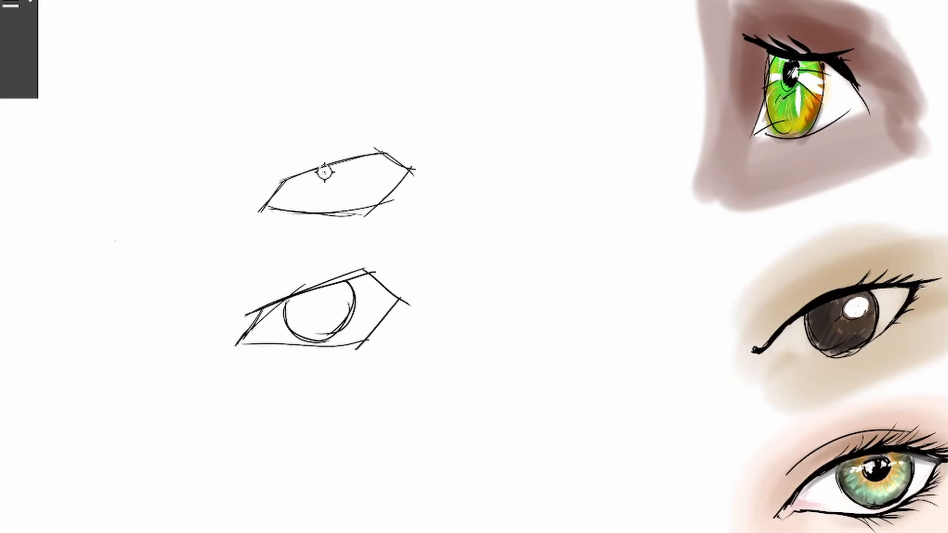
# Draw the round iris inside the second eye, cut off by the upper lid.
pyautogui.moveTo(312, 167); pyautogui.dragTo(339, 211)
pyautogui.moveTo(363, 157); pyautogui.dragTo(373, 181)
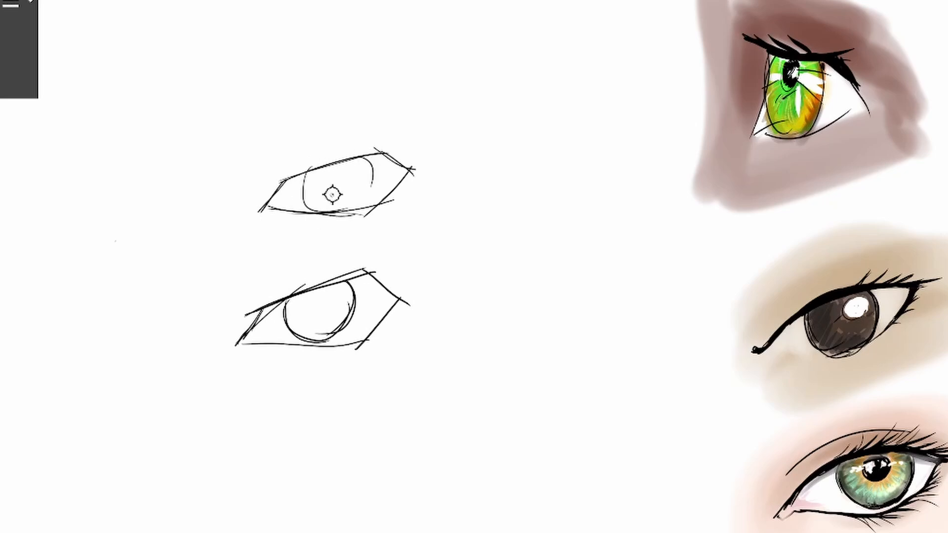
pyautogui.moveTo(308, 174); pyautogui.dragTo(365, 198)
pyautogui.moveTo(366, 157); pyautogui.dragTo(319, 202)
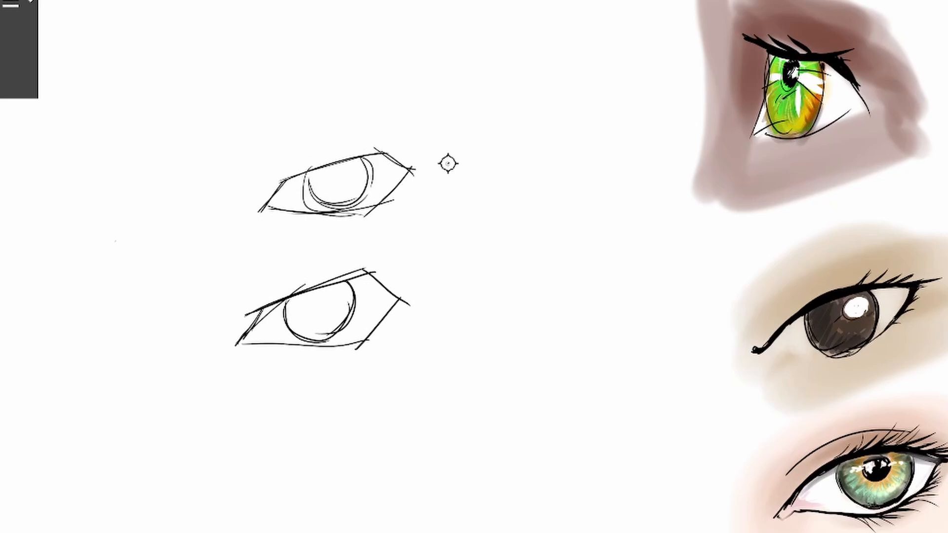
# Sketch the outline of a third, narrower almond-shaped eye above the other two, with an extended outer corner.
pyautogui.moveTo(273, 111); pyautogui.dragTo(373, 78)
pyautogui.moveTo(298, 89)
pyautogui.mouseDown()
pyautogui.moveTo(374, 78)
pyautogui.moveTo(365, 76)
pyautogui.moveTo(403, 84)
pyautogui.mouseUp()
pyautogui.moveTo(271, 119)
pyautogui.mouseDown()
pyautogui.moveTo(366, 110)
pyautogui.moveTo(422, 78)
pyautogui.mouseUp()
# Add the iris and a dark pupil to the third eye and reinforce its lid lines and inner corner.
pyautogui.moveTo(310, 88); pyautogui.dragTo(327, 114)
pyautogui.moveTo(357, 80)
pyautogui.mouseDown()
pyautogui.moveTo(354, 113)
pyautogui.moveTo(363, 102)
pyautogui.mouseUp()
pyautogui.moveTo(306, 93); pyautogui.dragTo(336, 117)
pyautogui.moveTo(359, 80)
pyautogui.mouseDown()
pyautogui.moveTo(336, 119)
pyautogui.moveTo(342, 111)
pyautogui.mouseUp()
pyautogui.moveTo(307, 118); pyautogui.dragTo(354, 115)
pyautogui.moveTo(282, 103)
pyautogui.mouseDown()
pyautogui.moveTo(328, 84)
pyautogui.moveTo(304, 83)
pyautogui.moveTo(386, 76)
pyautogui.mouseUp()
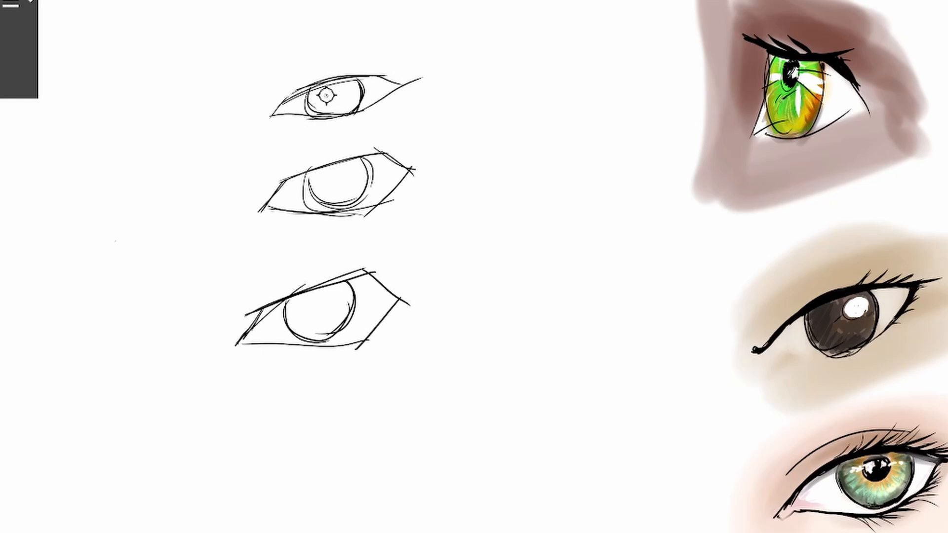
pyautogui.moveTo(327, 86)
pyautogui.mouseDown()
pyautogui.moveTo(339, 97)
pyautogui.moveTo(328, 95)
pyautogui.moveTo(364, 75)
pyautogui.moveTo(385, 81)
pyautogui.mouseUp()
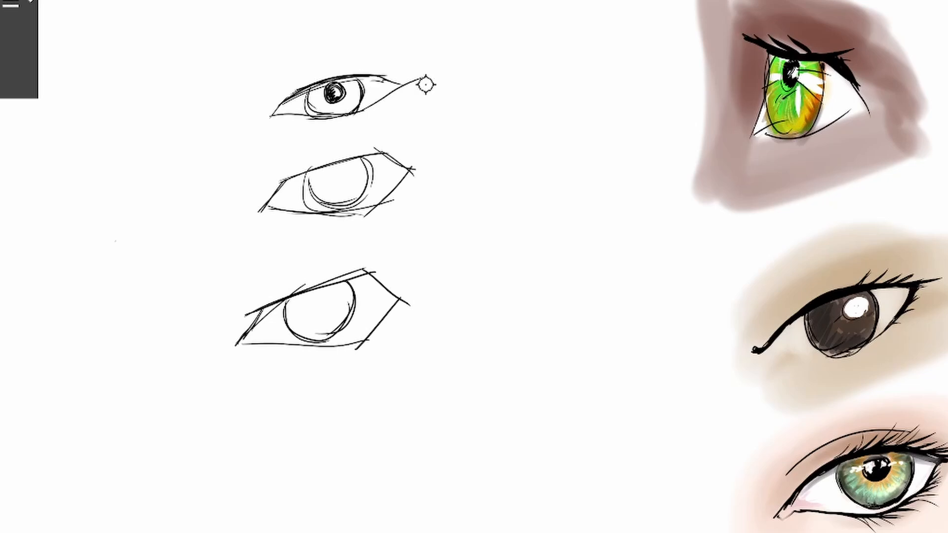
pyautogui.moveTo(267, 115); pyautogui.dragTo(279, 118)
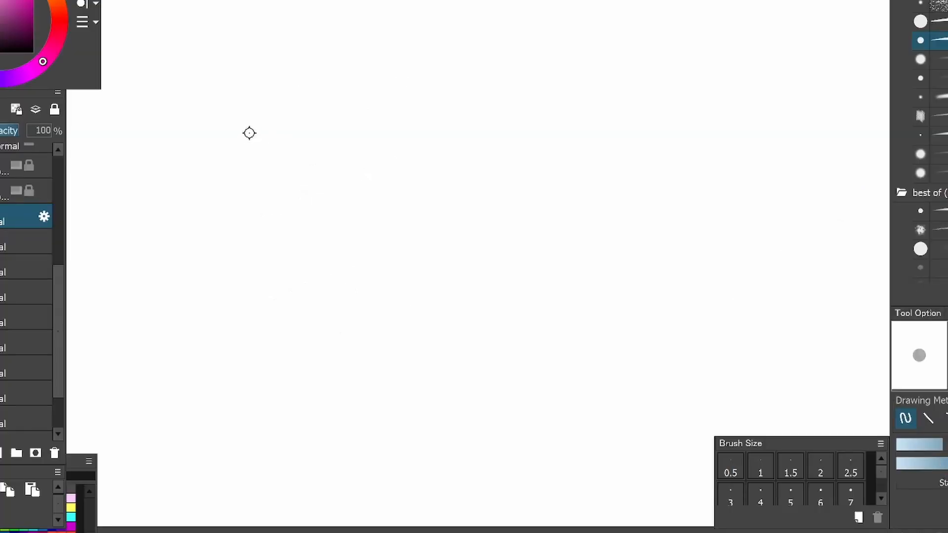
# Draw the upper and lower lids of a side-view eye in thick black strokes on the blank canvas, with lashes.
pyautogui.moveTo(249, 133); pyautogui.dragTo(339, 169)
pyautogui.moveTo(255, 139)
pyautogui.mouseDown()
pyautogui.moveTo(243, 201)
pyautogui.moveTo(368, 173)
pyautogui.mouseUp()
pyautogui.moveTo(229, 129)
pyautogui.mouseDown()
pyautogui.moveTo(283, 132)
pyautogui.moveTo(235, 117)
pyautogui.moveTo(307, 133)
pyautogui.mouseUp()
pyautogui.moveTo(239, 119)
pyautogui.mouseDown()
pyautogui.moveTo(320, 139)
pyautogui.moveTo(315, 149)
pyautogui.mouseUp()
# Draw the iris and black pupil of the side-view eye, fill the iris pink and shade its top darker under the lid.
pyautogui.moveTo(247, 138)
pyautogui.mouseDown()
pyautogui.moveTo(246, 178)
pyautogui.moveTo(284, 181)
pyautogui.mouseUp()
pyautogui.moveTo(289, 136)
pyautogui.mouseDown()
pyautogui.moveTo(295, 167)
pyautogui.moveTo(272, 191)
pyautogui.mouseUp()
pyautogui.moveTo(262, 138)
pyautogui.mouseDown()
pyautogui.moveTo(268, 163)
pyautogui.moveTo(255, 140)
pyautogui.moveTo(251, 170)
pyautogui.moveTo(261, 181)
pyautogui.moveTo(255, 163)
pyautogui.moveTo(264, 173)
pyautogui.moveTo(284, 134)
pyautogui.moveTo(264, 170)
pyautogui.moveTo(283, 139)
pyautogui.moveTo(287, 165)
pyautogui.moveTo(287, 152)
pyautogui.moveTo(273, 171)
pyautogui.moveTo(254, 173)
pyautogui.moveTo(253, 152)
pyautogui.moveTo(279, 182)
pyautogui.moveTo(285, 137)
pyautogui.moveTo(269, 190)
pyautogui.mouseUp()
pyautogui.click(10, 10)
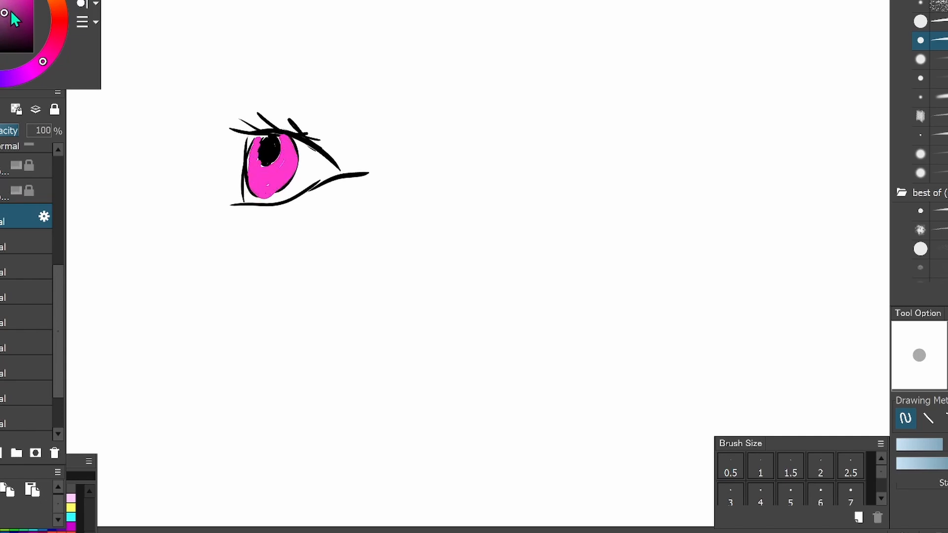
pyautogui.moveTo(257, 138)
pyautogui.mouseDown()
pyautogui.moveTo(291, 140)
pyautogui.moveTo(266, 188)
pyautogui.moveTo(290, 159)
pyautogui.moveTo(280, 153)
pyautogui.mouseUp()
# Add near-white reflection highlights across the pupil and outer edge of the pink iris.
pyautogui.click(2, 2)
pyautogui.click(290, 156)
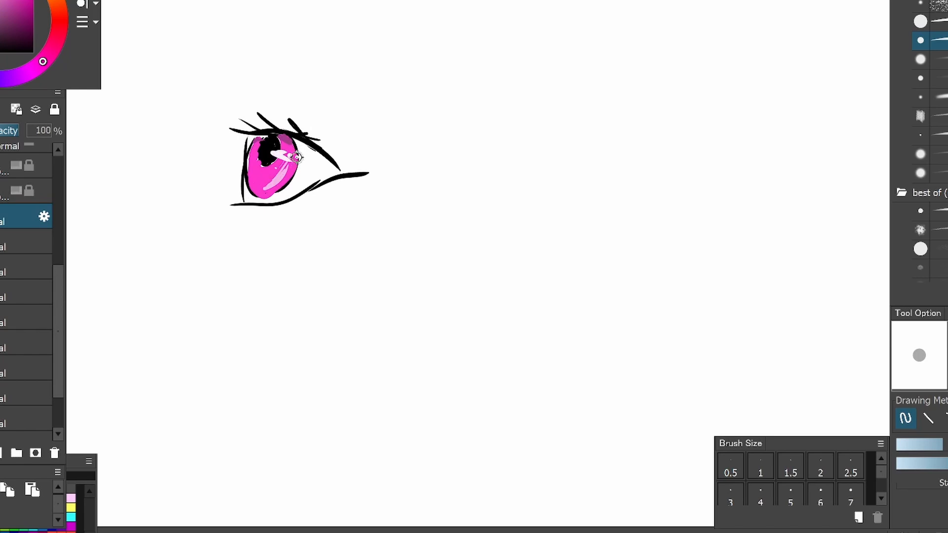
pyautogui.click(296, 159)
pyautogui.click(270, 152)
pyautogui.click(286, 167)
pyautogui.click(305, 161)
pyautogui.moveTo(268, 149); pyautogui.dragTo(277, 158)
# Draw an arched eyebrow above the pink eye and a curved nose-bridge line beside its front edge.
pyautogui.moveTo(222, 60)
pyautogui.mouseDown()
pyautogui.moveTo(292, 74)
pyautogui.moveTo(335, 106)
pyautogui.mouseUp()
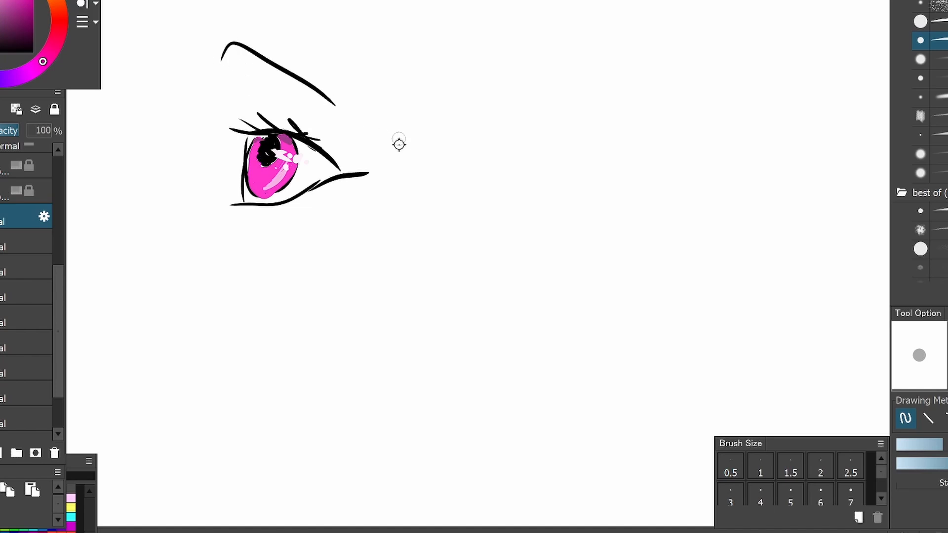
pyautogui.moveTo(185, 134); pyautogui.dragTo(184, 245)
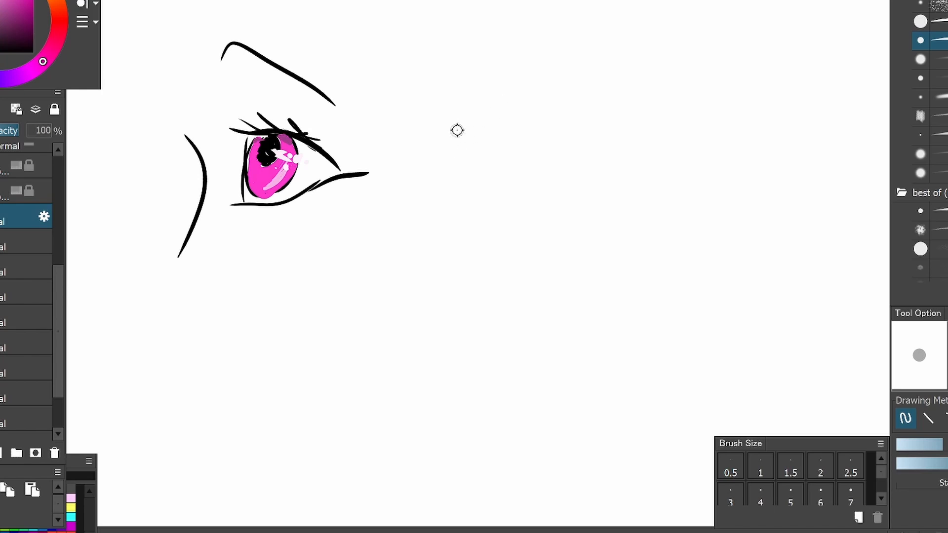
# Sketch a second, slanted eye beside the pink one, with lids, round iris, dark pupil with highlight and a steep eyebrow.
pyautogui.moveTo(458, 131)
pyautogui.mouseDown()
pyautogui.moveTo(530, 71)
pyautogui.moveTo(555, 84)
pyautogui.moveTo(475, 134)
pyautogui.moveTo(543, 133)
pyautogui.mouseUp()
pyautogui.moveTo(550, 89); pyautogui.dragTo(561, 118)
pyautogui.moveTo(524, 89)
pyautogui.mouseDown()
pyautogui.moveTo(503, 112)
pyautogui.moveTo(517, 102)
pyautogui.mouseUp()
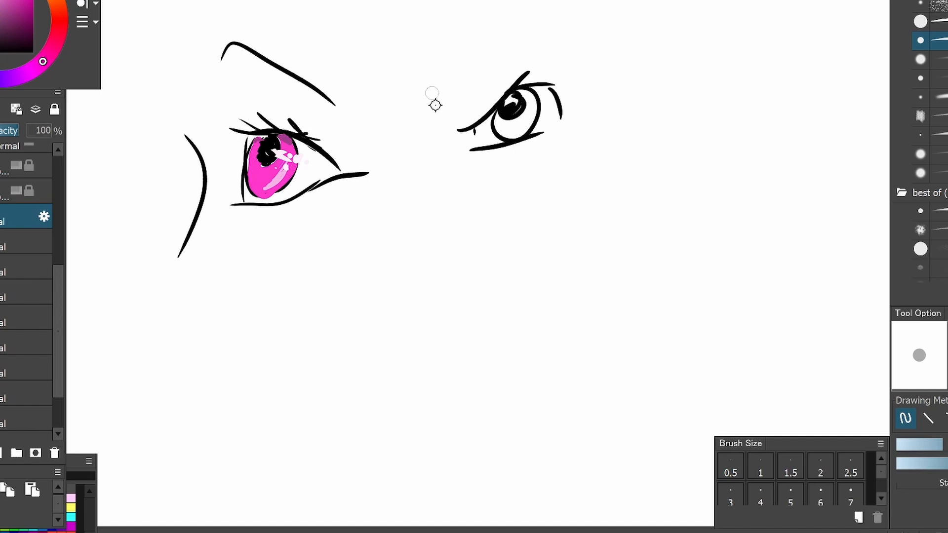
pyautogui.moveTo(434, 106); pyautogui.dragTo(571, 26)
pyautogui.moveTo(425, 147); pyautogui.dragTo(437, 208)
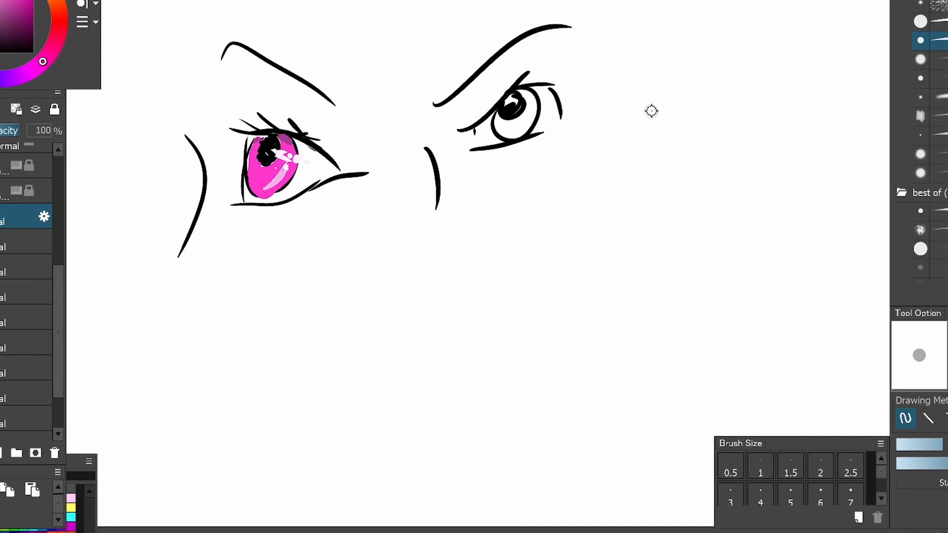
pyautogui.click(930, 22)
pyautogui.moveTo(427, 147); pyautogui.dragTo(437, 208)
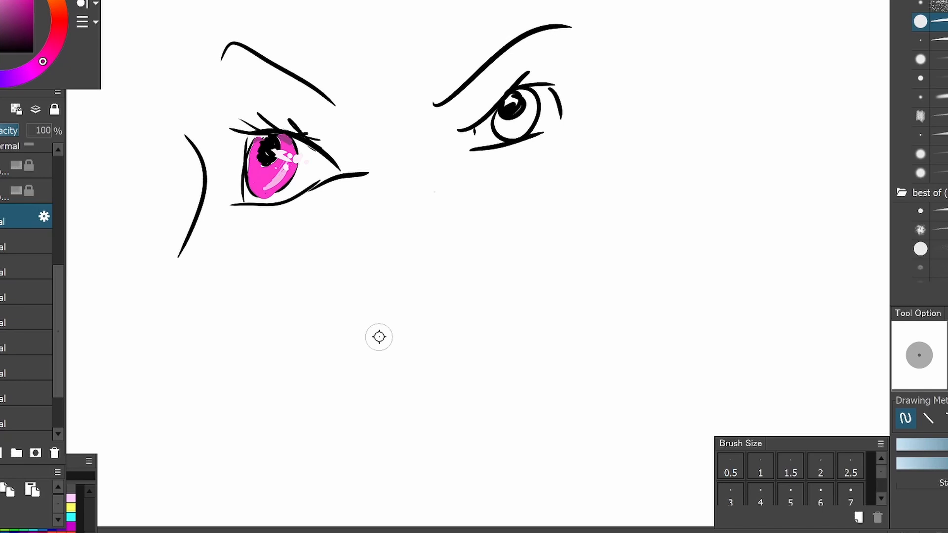
# Draw a third eye below the others in thin strokes, with a long upper lid, round iris, hatched pupil and reinforced lid lines.
pyautogui.click(930, 40)
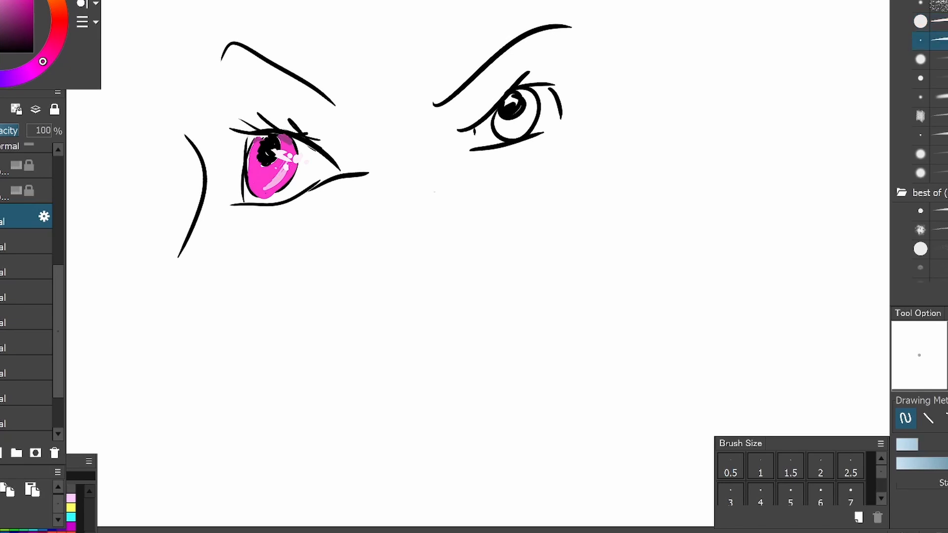
pyautogui.moveTo(283, 320); pyautogui.dragTo(418, 255)
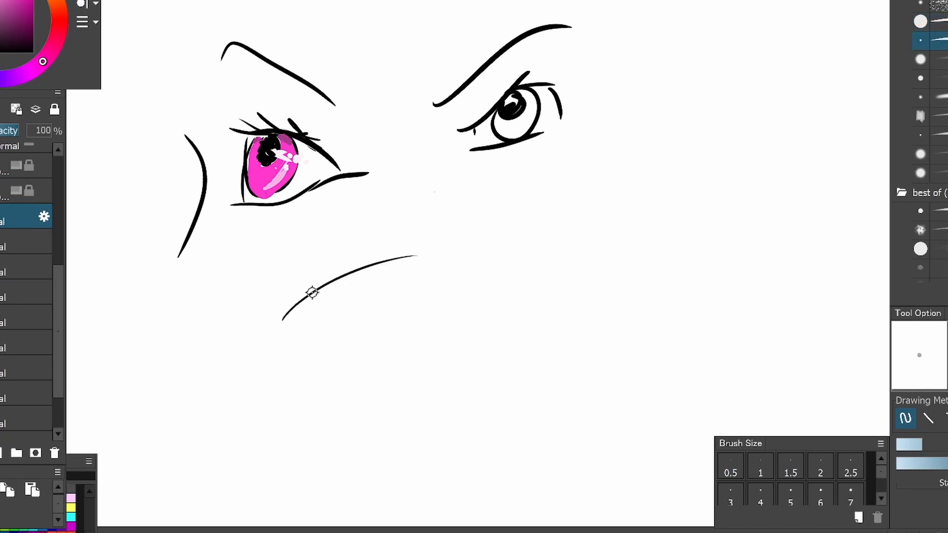
pyautogui.moveTo(308, 297); pyautogui.dragTo(361, 307)
pyautogui.moveTo(348, 275); pyautogui.dragTo(335, 323)
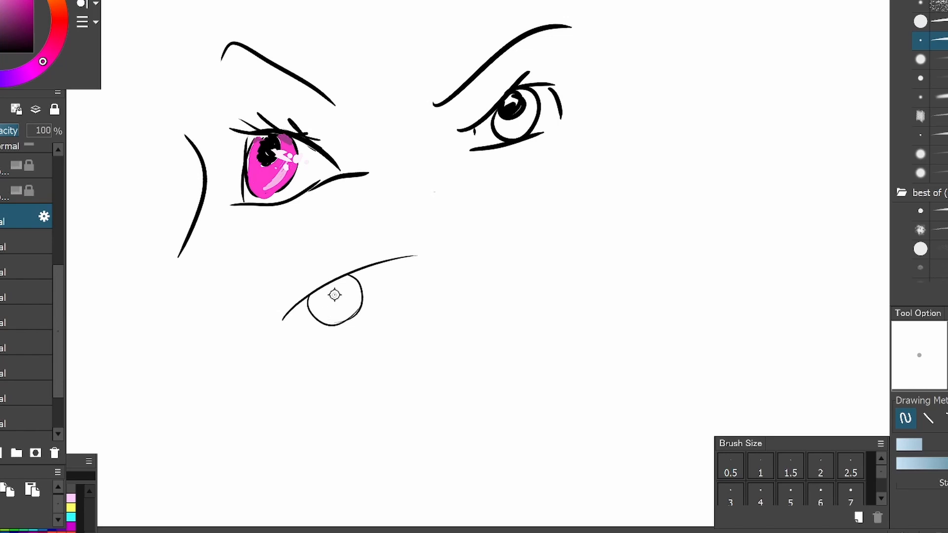
pyautogui.moveTo(339, 286)
pyautogui.mouseDown()
pyautogui.moveTo(320, 307)
pyautogui.moveTo(330, 282)
pyautogui.moveTo(323, 309)
pyautogui.moveTo(349, 298)
pyautogui.moveTo(336, 301)
pyautogui.moveTo(337, 281)
pyautogui.moveTo(320, 306)
pyautogui.moveTo(332, 288)
pyautogui.moveTo(349, 296)
pyautogui.moveTo(325, 310)
pyautogui.moveTo(346, 299)
pyautogui.moveTo(324, 295)
pyautogui.moveTo(334, 298)
pyautogui.moveTo(337, 282)
pyautogui.moveTo(347, 311)
pyautogui.mouseUp()
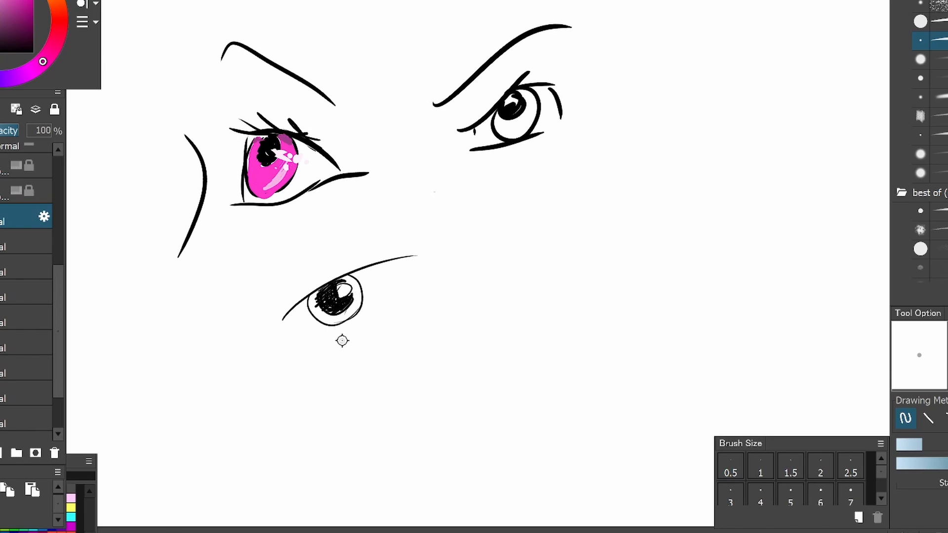
pyautogui.moveTo(285, 319); pyautogui.dragTo(371, 259)
pyautogui.moveTo(325, 330); pyautogui.dragTo(395, 278)
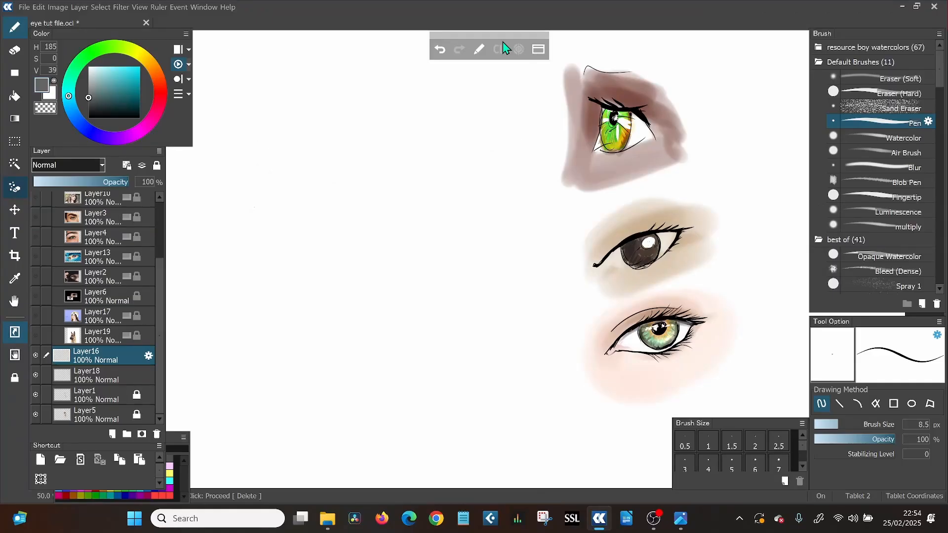
# Sketch a large head circle with the thin Pen on the blank area beside the coloured eyes and cut its sides with vertical lines.
pyautogui.moveTo(440, 114)
pyautogui.mouseDown()
pyautogui.moveTo(362, 98)
pyautogui.moveTo(266, 174)
pyautogui.moveTo(298, 281)
pyautogui.moveTo(363, 310)
pyautogui.mouseUp()
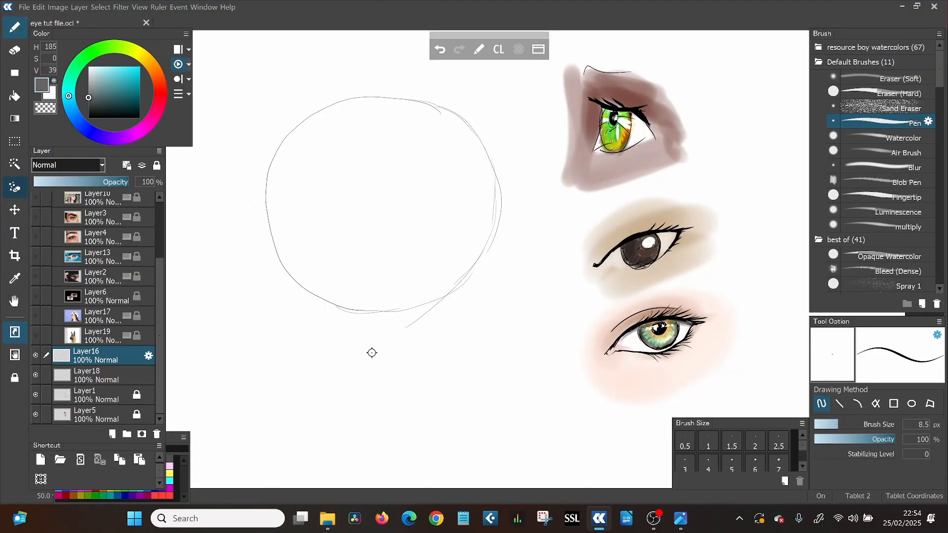
pyautogui.moveTo(278, 155); pyautogui.dragTo(279, 273)
pyautogui.moveTo(477, 139); pyautogui.dragTo(470, 279)
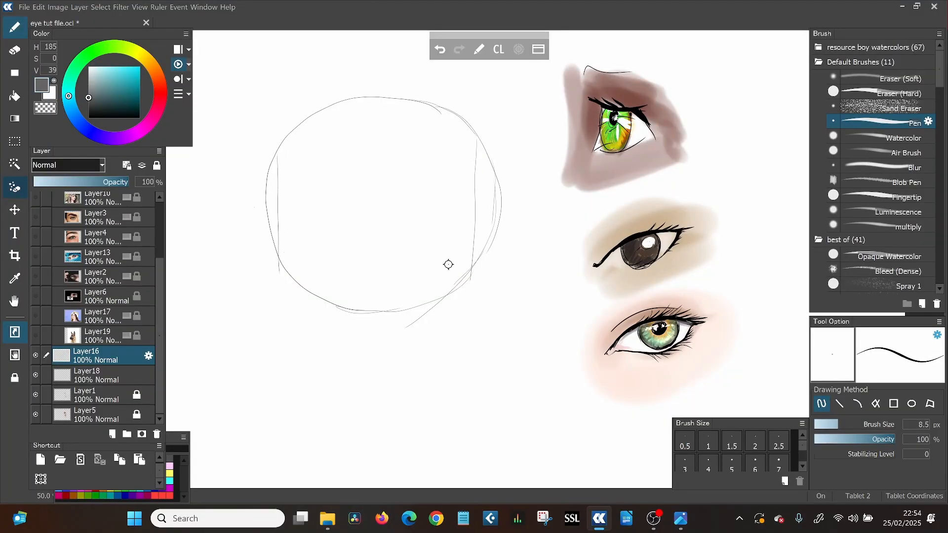
pyautogui.moveTo(289, 146); pyautogui.dragTo(290, 296)
# Add horizontal guides for hairline, brow and nose base to the head circle, plus a vertical centre line down to the chin mark.
pyautogui.moveTo(256, 208); pyautogui.dragTo(505, 206)
pyautogui.moveTo(280, 146); pyautogui.dragTo(400, 135)
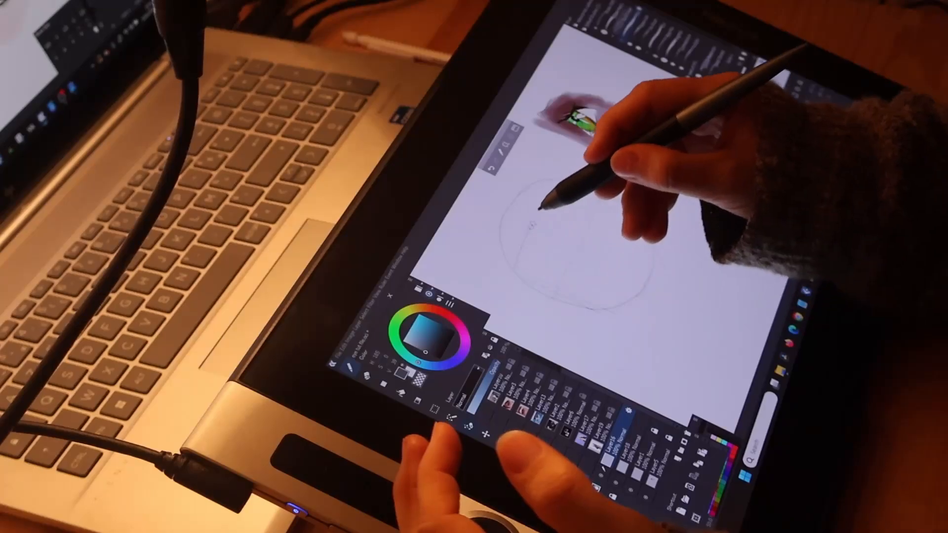
pyautogui.moveTo(622, 282); pyautogui.dragTo(647, 232)
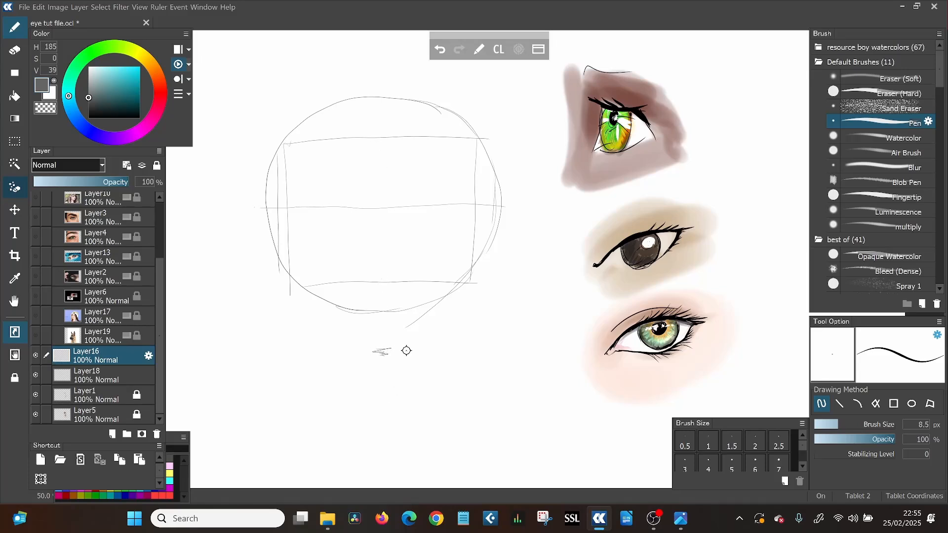
pyautogui.moveTo(377, 103); pyautogui.dragTo(378, 363)
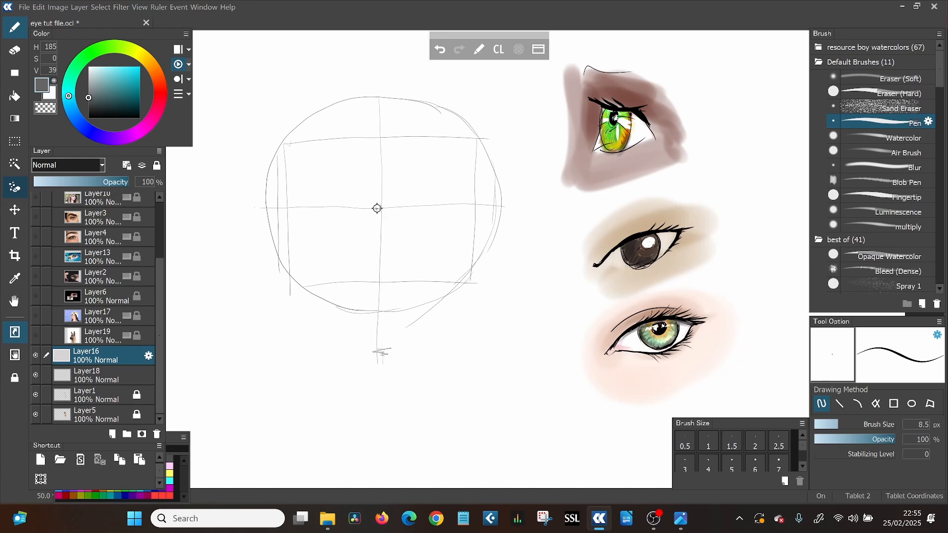
# Rough in the eyebrows, round eye sockets, nostrils and mouth along the face guides.
pyautogui.moveTo(396, 207); pyautogui.dragTo(455, 199)
pyautogui.moveTo(361, 207)
pyautogui.mouseDown()
pyautogui.moveTo(308, 201)
pyautogui.moveTo(319, 246)
pyautogui.moveTo(368, 241)
pyautogui.moveTo(345, 212)
pyautogui.moveTo(411, 258)
pyautogui.moveTo(413, 204)
pyautogui.mouseUp()
pyautogui.moveTo(354, 311)
pyautogui.mouseDown()
pyautogui.moveTo(404, 304)
pyautogui.moveTo(399, 314)
pyautogui.moveTo(351, 311)
pyautogui.moveTo(390, 323)
pyautogui.mouseUp()
# Draw both sides of the jaw from the temples down to the chin mark and reinforce the side of the face.
pyautogui.moveTo(285, 173)
pyautogui.mouseDown()
pyautogui.moveTo(303, 272)
pyautogui.moveTo(291, 256)
pyautogui.moveTo(310, 290)
pyautogui.moveTo(301, 288)
pyautogui.moveTo(336, 329)
pyautogui.mouseUp()
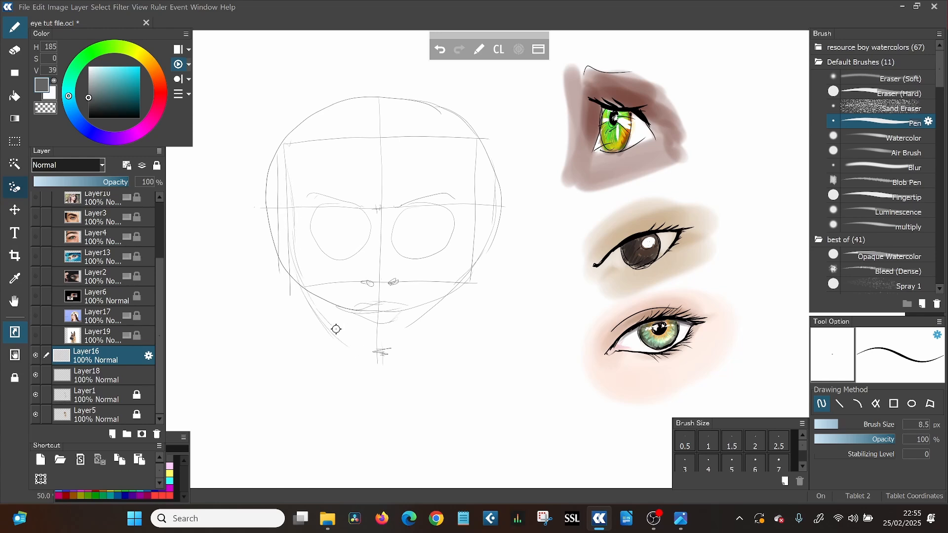
pyautogui.moveTo(386, 359)
pyautogui.mouseDown()
pyautogui.moveTo(416, 349)
pyautogui.moveTo(455, 292)
pyautogui.mouseUp()
pyautogui.moveTo(480, 180)
pyautogui.mouseDown()
pyautogui.moveTo(459, 291)
pyautogui.moveTo(468, 253)
pyautogui.moveTo(438, 323)
pyautogui.mouseUp()
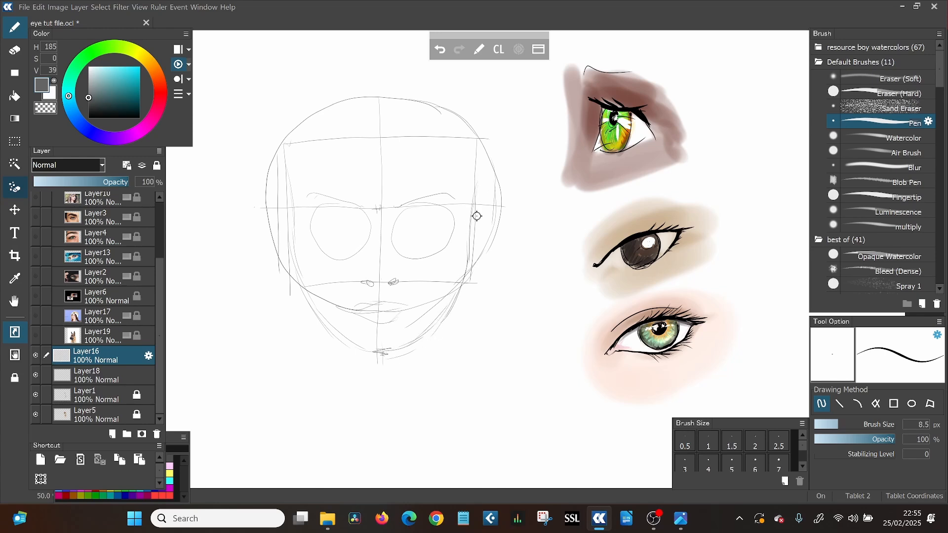
pyautogui.moveTo(464, 256); pyautogui.dragTo(476, 174)
# Draw almond-shaped eyes inside both eye sockets of the face and strengthen their lid outlines.
pyautogui.moveTo(400, 232); pyautogui.dragTo(436, 219)
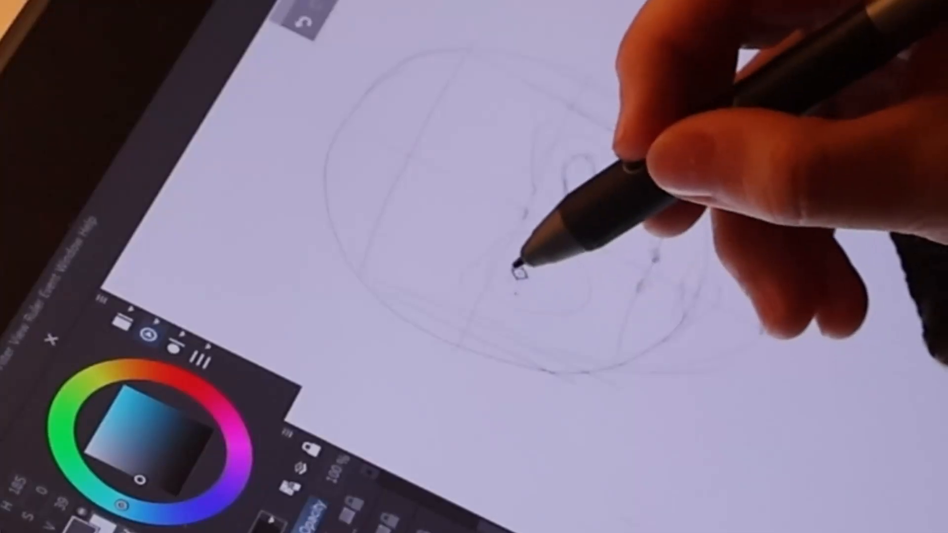
pyautogui.moveTo(545, 247)
pyautogui.mouseDown()
pyautogui.moveTo(509, 275)
pyautogui.moveTo(516, 295)
pyautogui.mouseUp()
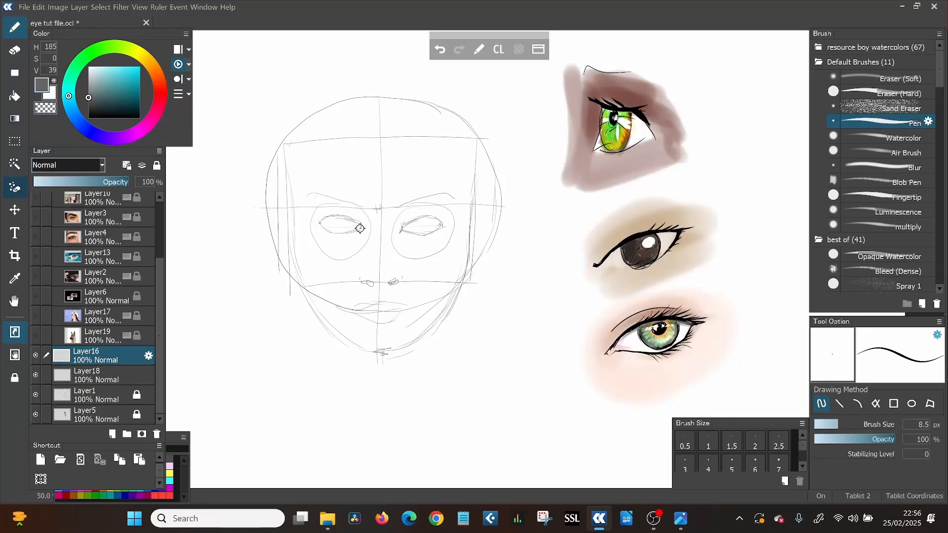
pyautogui.moveTo(358, 231); pyautogui.dragTo(320, 220)
pyautogui.moveTo(401, 228); pyautogui.dragTo(433, 215)
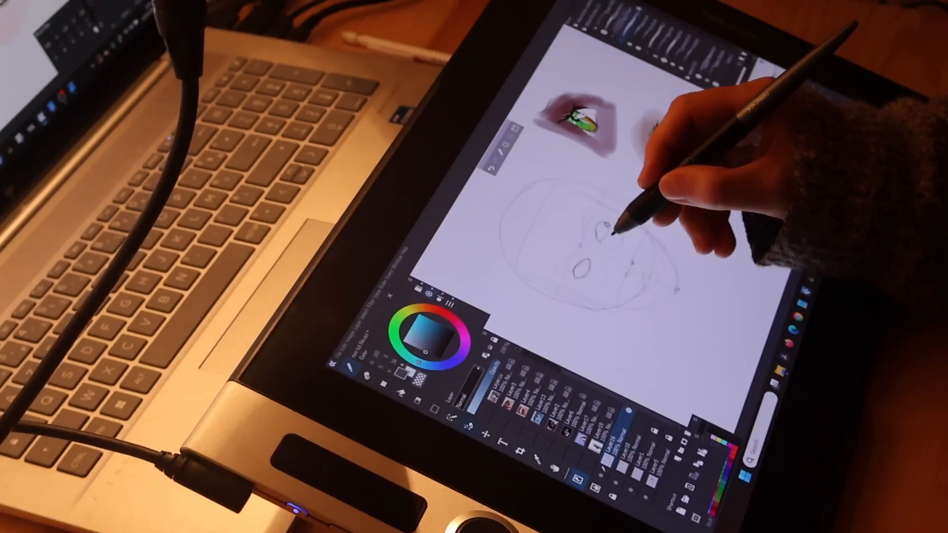
pyautogui.moveTo(576, 278); pyautogui.dragTo(590, 262)
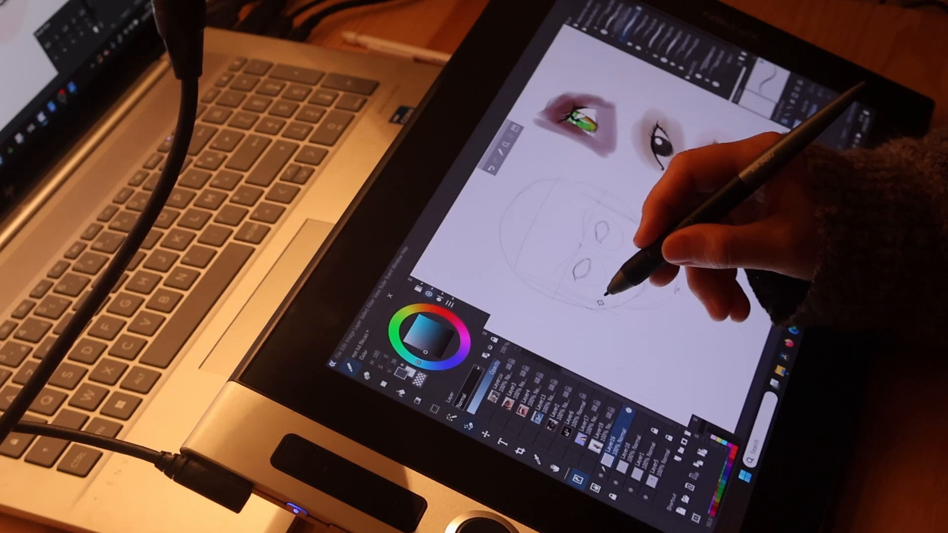
pyautogui.moveTo(602, 241); pyautogui.dragTo(605, 221)
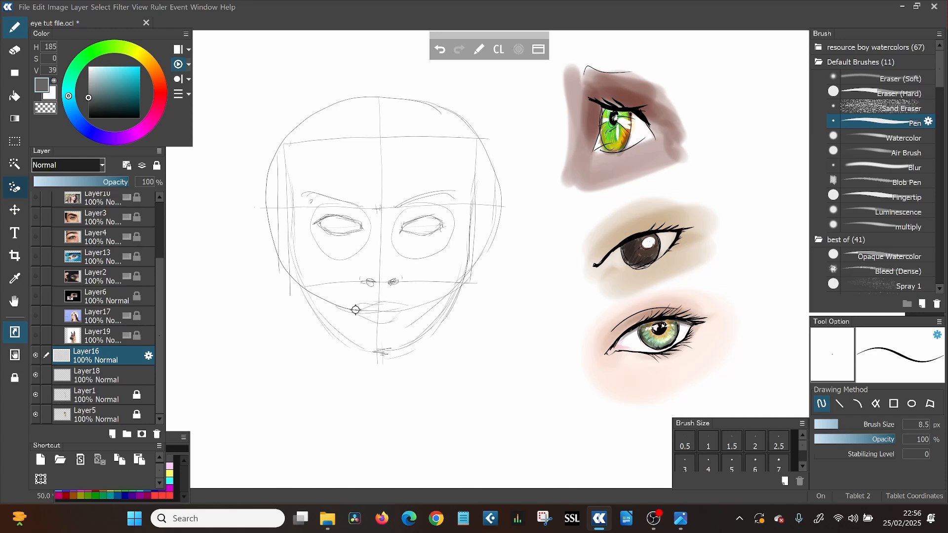
# Define the upper and lower lips around the mouth line and reinforce both eyebrows.
pyautogui.moveTo(355, 310); pyautogui.dragTo(378, 307)
pyautogui.moveTo(386, 307)
pyautogui.mouseDown()
pyautogui.moveTo(403, 308)
pyautogui.moveTo(367, 315)
pyautogui.moveTo(385, 323)
pyautogui.mouseUp()
pyautogui.moveTo(368, 302)
pyautogui.mouseDown()
pyautogui.moveTo(377, 321)
pyautogui.moveTo(387, 300)
pyautogui.moveTo(380, 321)
pyautogui.mouseUp()
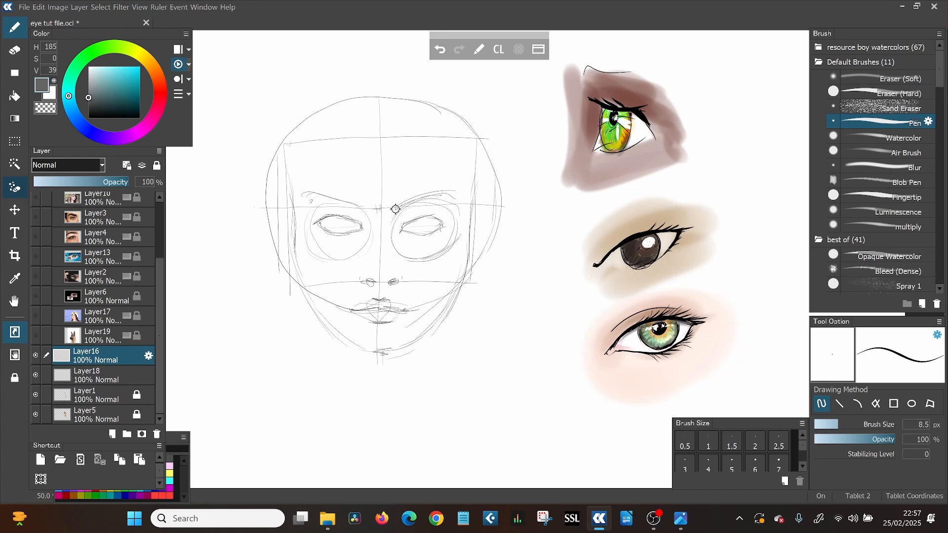
pyautogui.moveTo(393, 214); pyautogui.dragTo(421, 196)
pyautogui.moveTo(362, 210)
pyautogui.mouseDown()
pyautogui.moveTo(311, 199)
pyautogui.moveTo(348, 203)
pyautogui.mouseUp()
# Sketch the hairline at both temples and hair strands falling from the centre parting over the forehead and sides.
pyautogui.moveTo(303, 142); pyautogui.dragTo(296, 191)
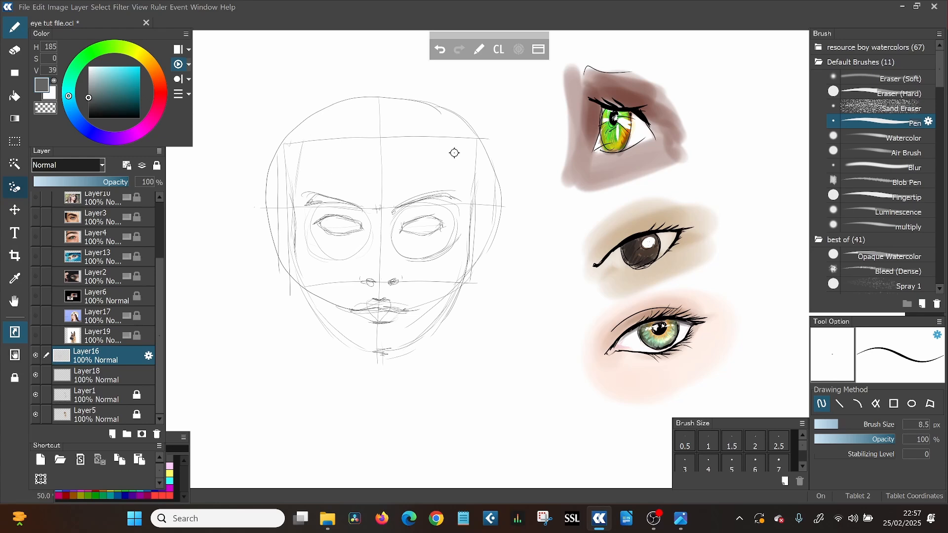
pyautogui.moveTo(450, 139); pyautogui.dragTo(469, 202)
pyautogui.moveTo(380, 132); pyautogui.dragTo(392, 135)
pyautogui.moveTo(378, 130)
pyautogui.mouseDown()
pyautogui.moveTo(355, 154)
pyautogui.moveTo(338, 137)
pyautogui.moveTo(300, 183)
pyautogui.moveTo(346, 182)
pyautogui.mouseUp()
pyautogui.moveTo(407, 142); pyautogui.dragTo(415, 154)
pyautogui.moveTo(407, 121); pyautogui.dragTo(468, 187)
pyautogui.moveTo(324, 128)
pyautogui.mouseDown()
pyautogui.moveTo(259, 249)
pyautogui.moveTo(289, 288)
pyautogui.mouseUp()
# Erase the head circle and side guides outside the face using Eraser (Hard) with a reduced brush size.
pyautogui.click(888, 93)
pyautogui.moveTo(270, 249); pyautogui.dragTo(269, 188)
pyautogui.click(894, 424)
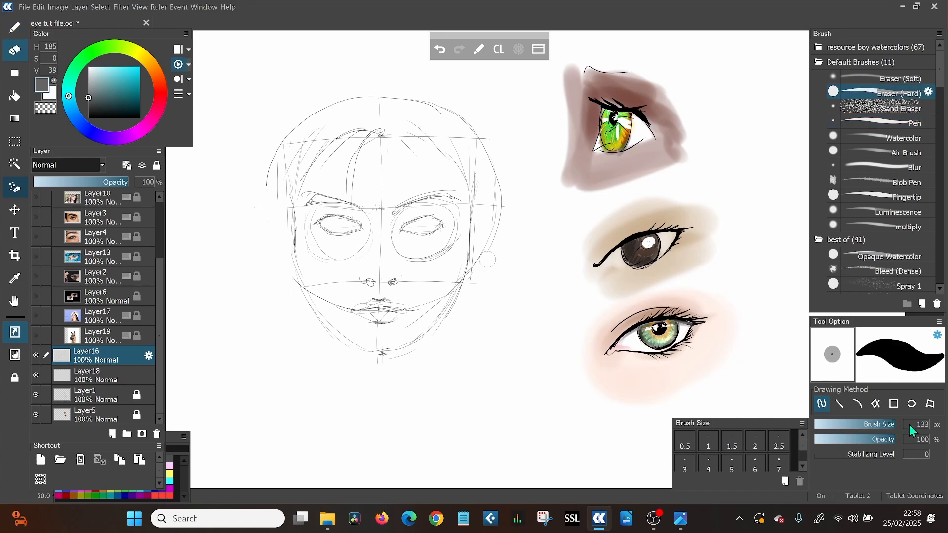
pyautogui.moveTo(292, 129); pyautogui.dragTo(272, 197)
pyautogui.moveTo(481, 217); pyautogui.dragTo(475, 281)
pyautogui.moveTo(493, 165); pyautogui.dragTo(493, 242)
# Erase the construction lines inside the face: the centre line, the circle across the cheeks and the eye socket outlines.
pyautogui.moveTo(381, 269); pyautogui.dragTo(381, 226)
pyautogui.moveTo(327, 298); pyautogui.dragTo(345, 310)
pyautogui.moveTo(414, 310); pyautogui.dragTo(453, 285)
pyautogui.moveTo(300, 211)
pyautogui.mouseDown()
pyautogui.moveTo(353, 251)
pyautogui.moveTo(364, 236)
pyautogui.mouseUp()
pyautogui.moveTo(455, 210)
pyautogui.mouseDown()
pyautogui.moveTo(451, 264)
pyautogui.moveTo(403, 240)
pyautogui.mouseUp()
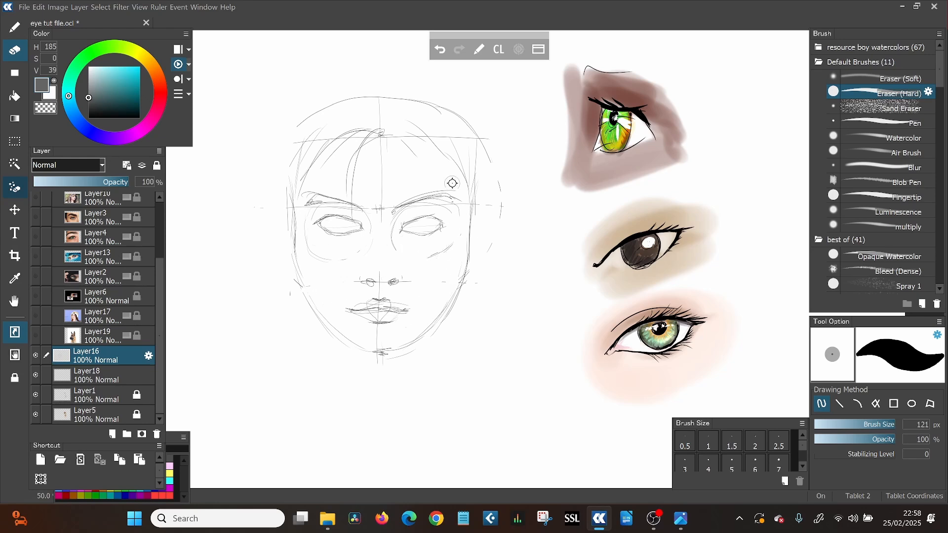
pyautogui.moveTo(401, 207); pyautogui.dragTo(391, 216)
pyautogui.moveTo(385, 152); pyautogui.dragTo(383, 197)
# Darken the hair lock falling from the centre parting with the Pen and reinforce the upper lids of both eyes.
pyautogui.click(883, 121)
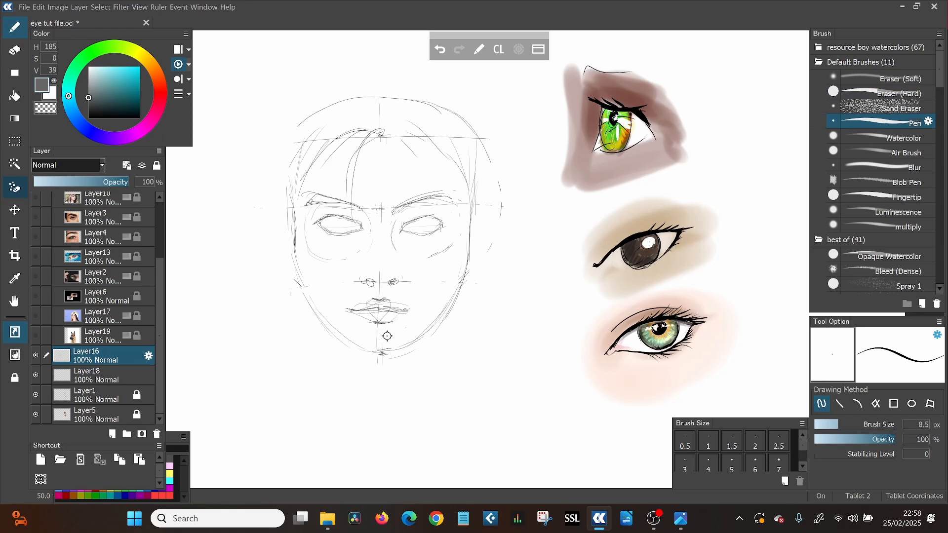
pyautogui.moveTo(375, 128)
pyautogui.mouseDown()
pyautogui.moveTo(389, 124)
pyautogui.moveTo(360, 142)
pyautogui.moveTo(343, 194)
pyautogui.moveTo(347, 171)
pyautogui.mouseUp()
pyautogui.moveTo(385, 124); pyautogui.dragTo(350, 196)
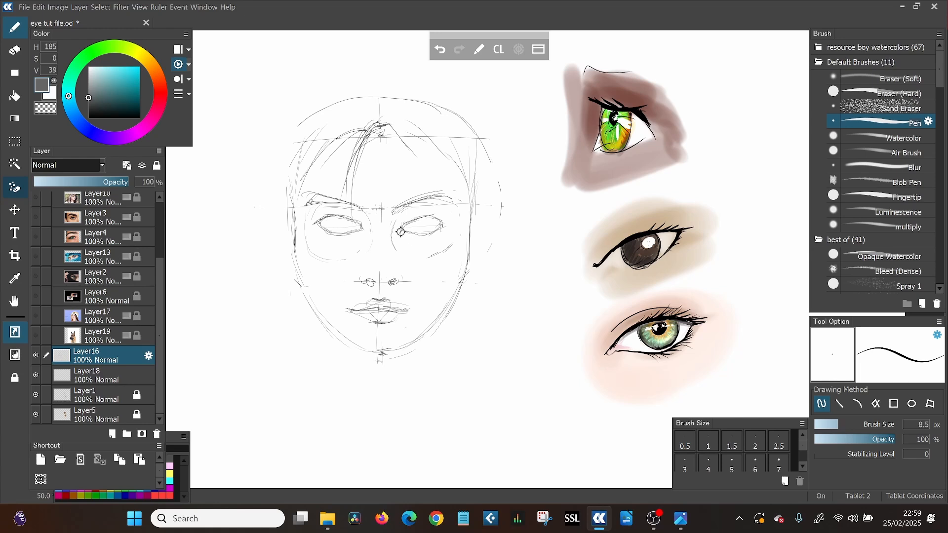
pyautogui.moveTo(400, 230); pyautogui.dragTo(443, 222)
pyautogui.moveTo(360, 227); pyautogui.dragTo(346, 218)
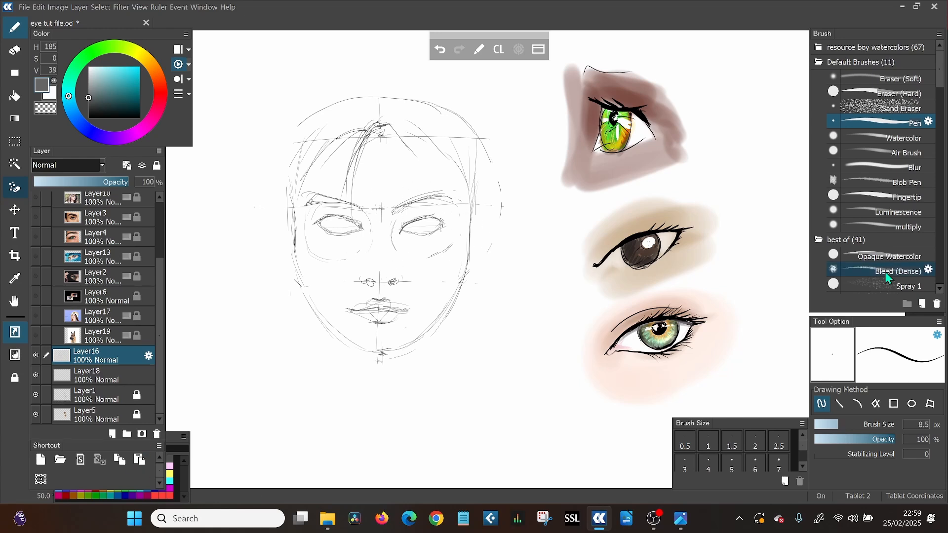
# Lasso the eyes and eyebrows, shift them slightly with Free Transform and apply the change.
pyautogui.click(16, 142)
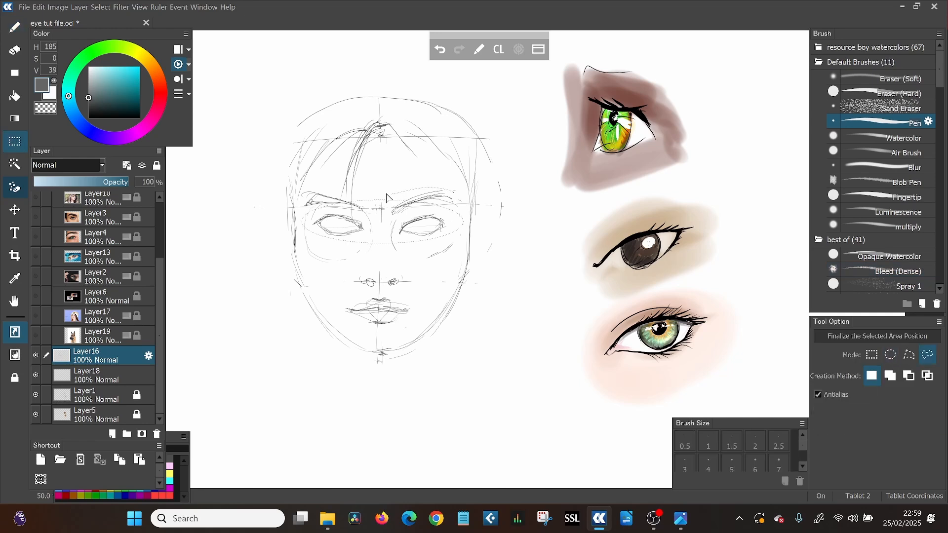
pyautogui.moveTo(388, 197)
pyautogui.mouseDown()
pyautogui.moveTo(296, 203)
pyautogui.moveTo(298, 236)
pyautogui.moveTo(313, 254)
pyautogui.moveTo(458, 250)
pyautogui.moveTo(467, 219)
pyautogui.moveTo(441, 187)
pyautogui.mouseUp()
pyautogui.click(41, 478)
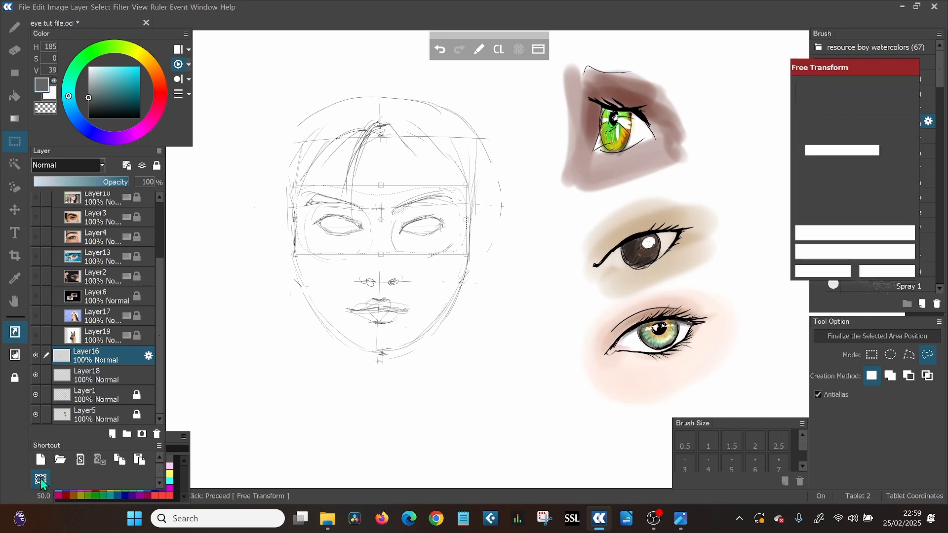
pyautogui.moveTo(407, 215)
pyautogui.mouseDown()
pyautogui.moveTo(407, 225)
pyautogui.moveTo(405, 218)
pyautogui.mouseUp()
pyautogui.moveTo(451, 241); pyautogui.dragTo(451, 240)
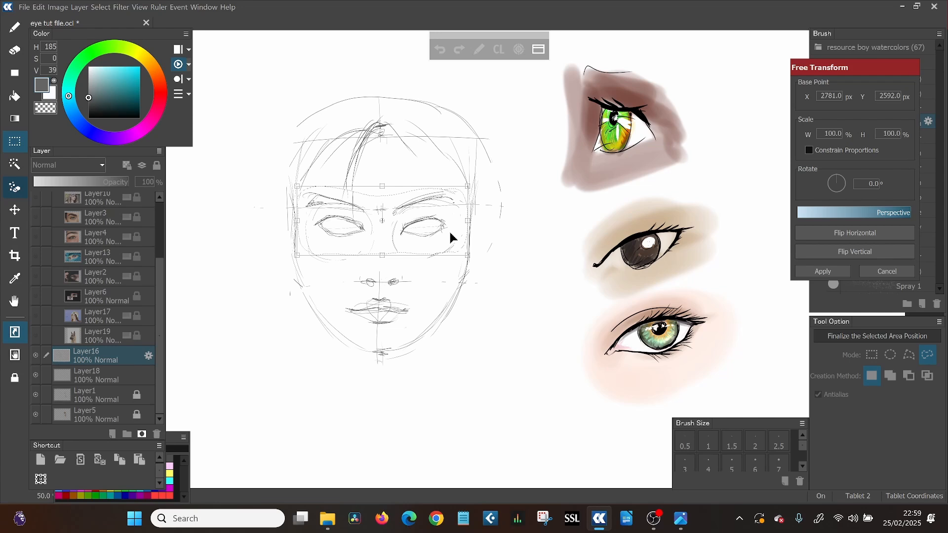
pyautogui.click(821, 269)
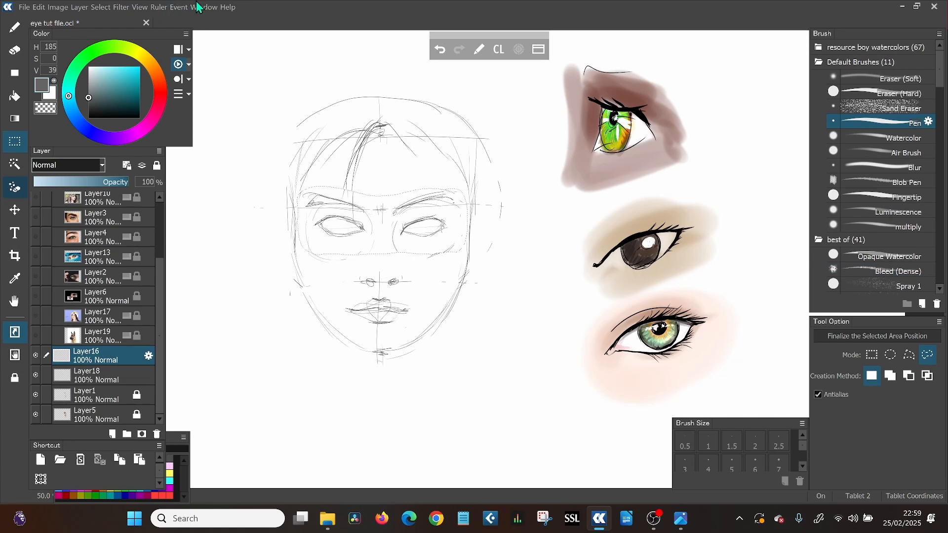
# Clear the old selection, lasso the nostrils, shift them slightly upward with Free Transform, apply and deselect.
pyautogui.click(105, 7)
pyautogui.click(120, 34)
pyautogui.click(42, 478)
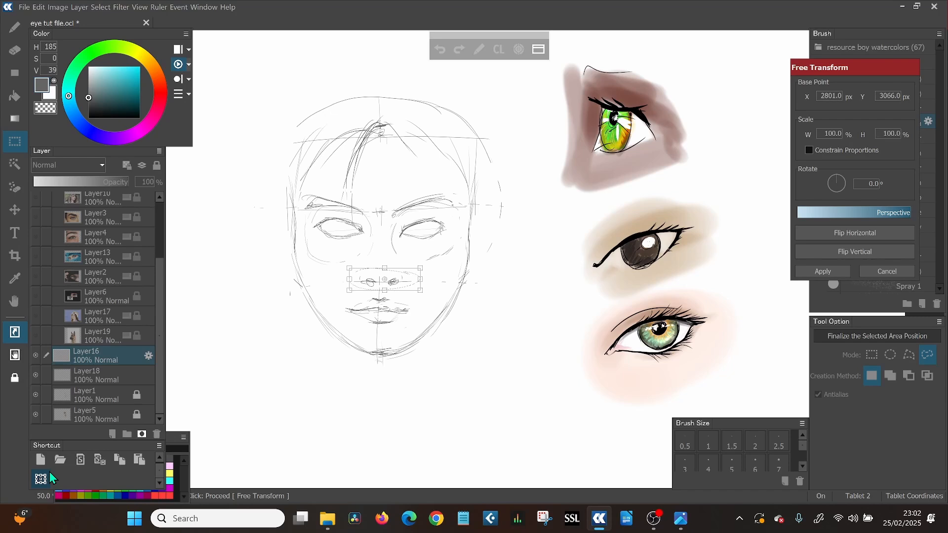
pyautogui.moveTo(403, 278); pyautogui.dragTo(402, 275)
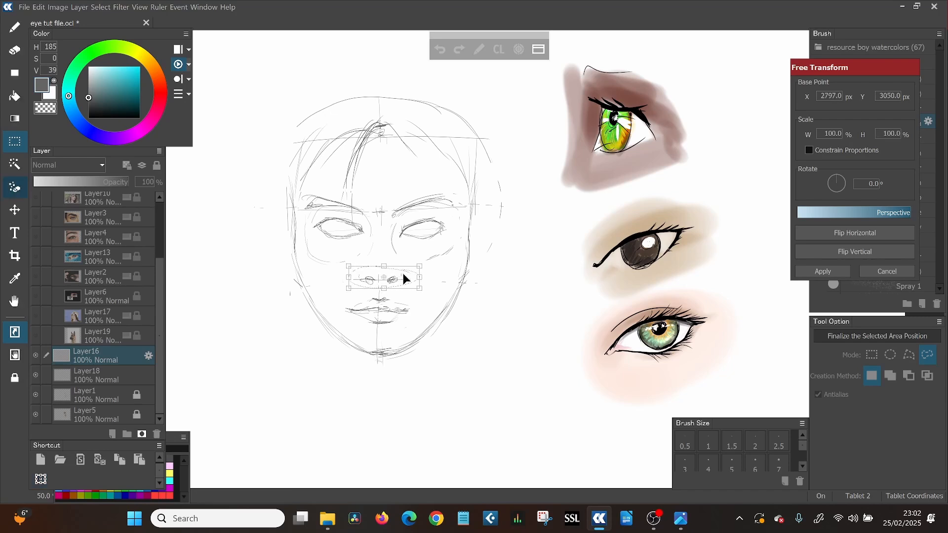
pyautogui.click(819, 271)
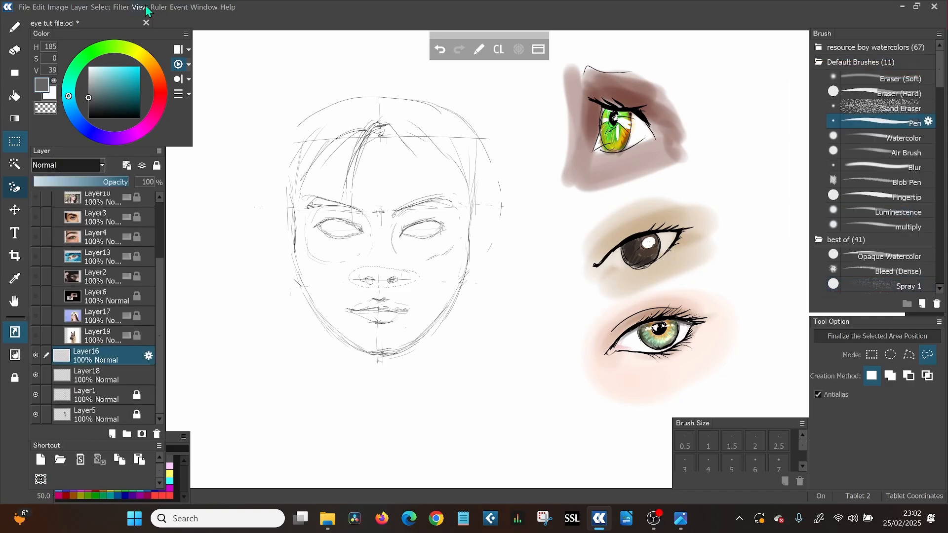
pyautogui.hotkey('ctrl', 'd')
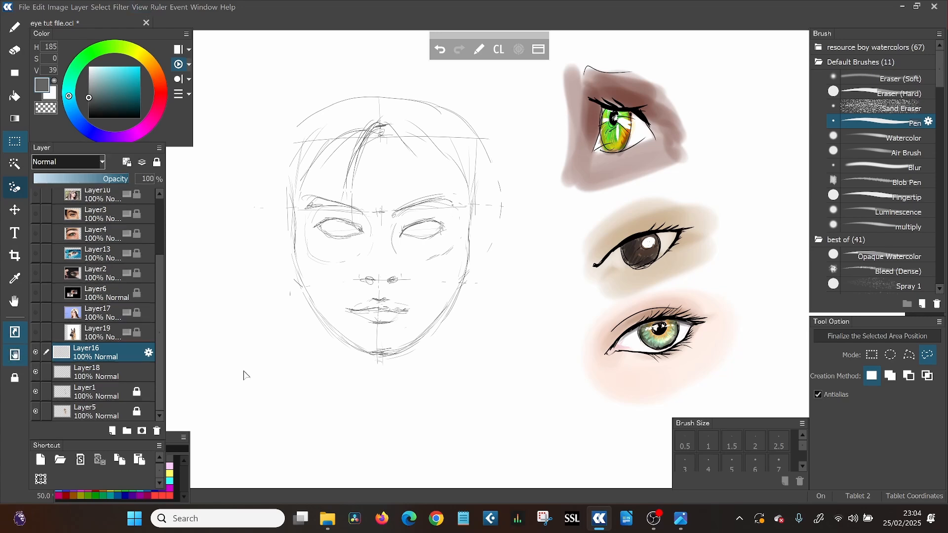
# Draw irises and pupils in both eyes with the Pen, comparing them with the green eye reference photo on Layer4.
pyautogui.press('space')
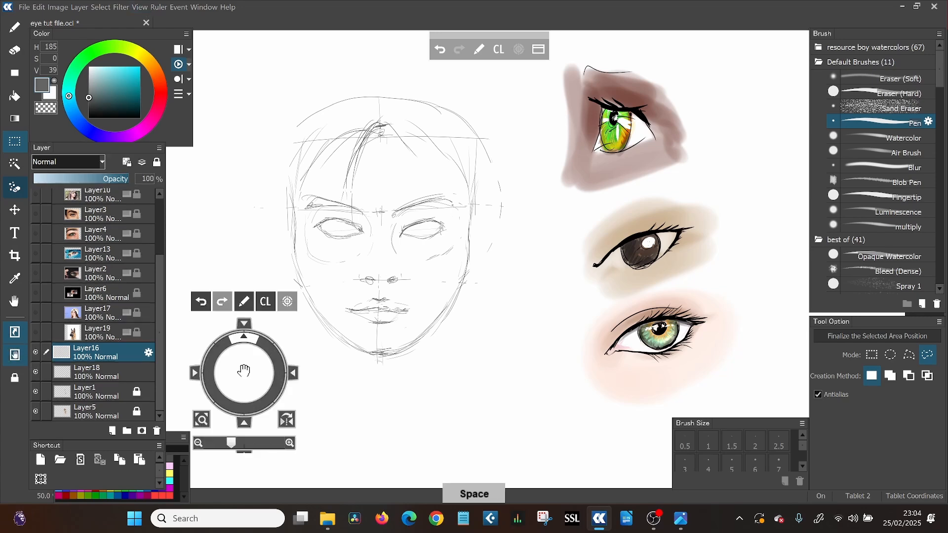
pyautogui.click(283, 419)
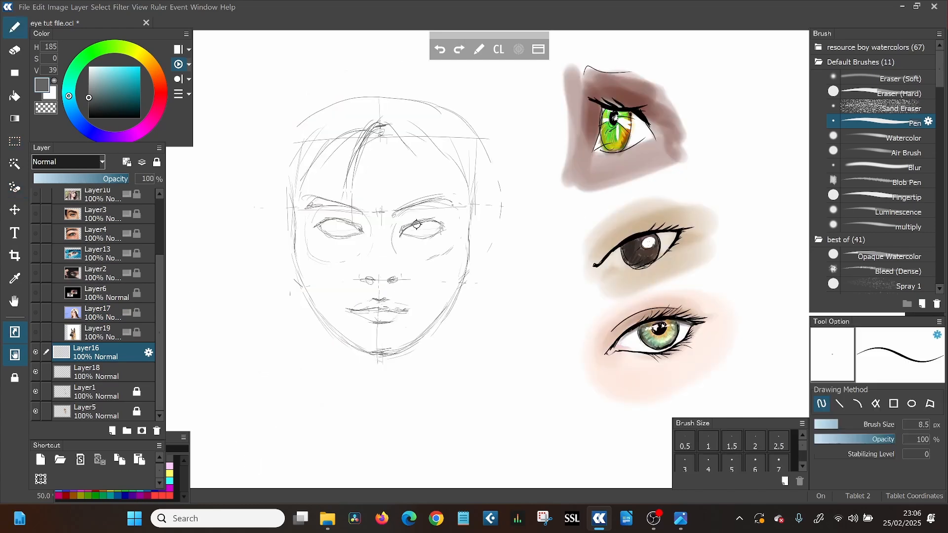
pyautogui.moveTo(411, 225); pyautogui.dragTo(434, 219)
pyautogui.moveTo(446, 227); pyautogui.dragTo(404, 236)
pyautogui.moveTo(417, 222); pyautogui.dragTo(430, 235)
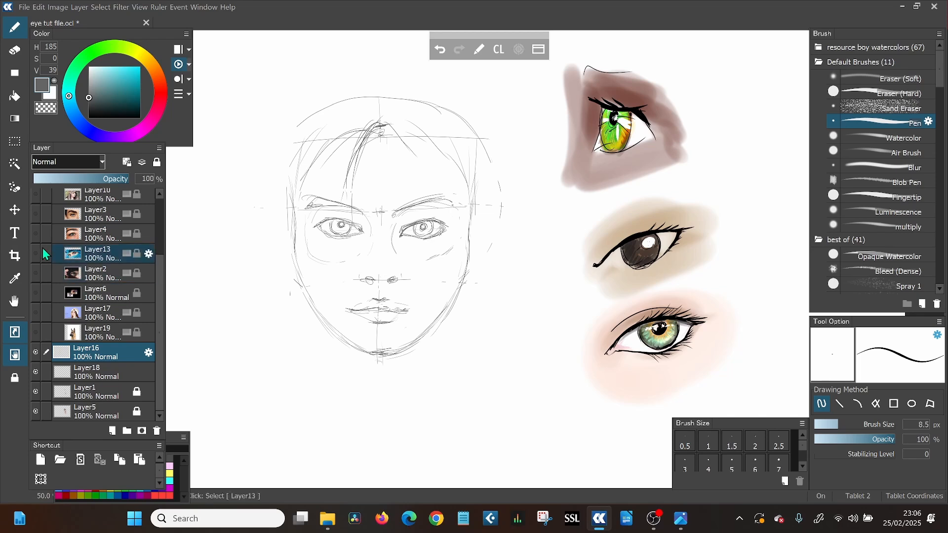
pyautogui.click(36, 234)
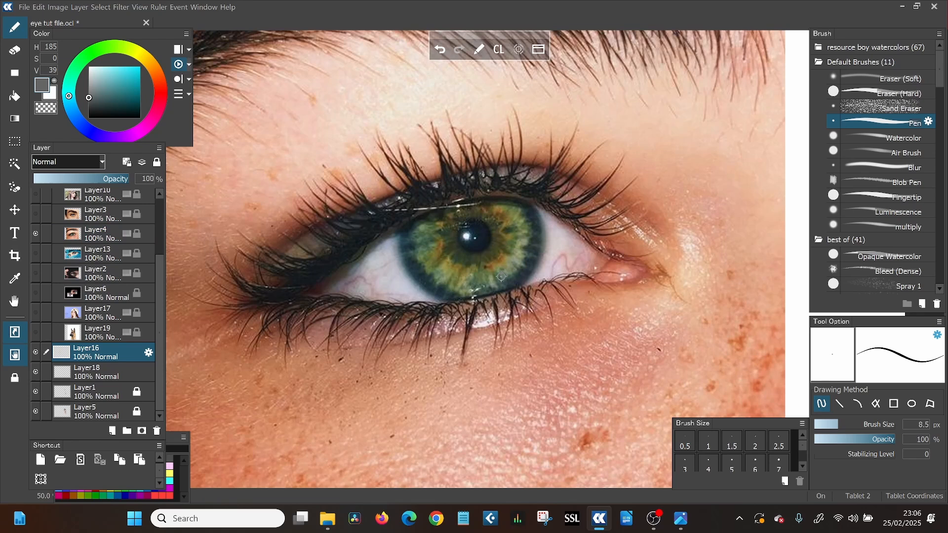
pyautogui.click(36, 234)
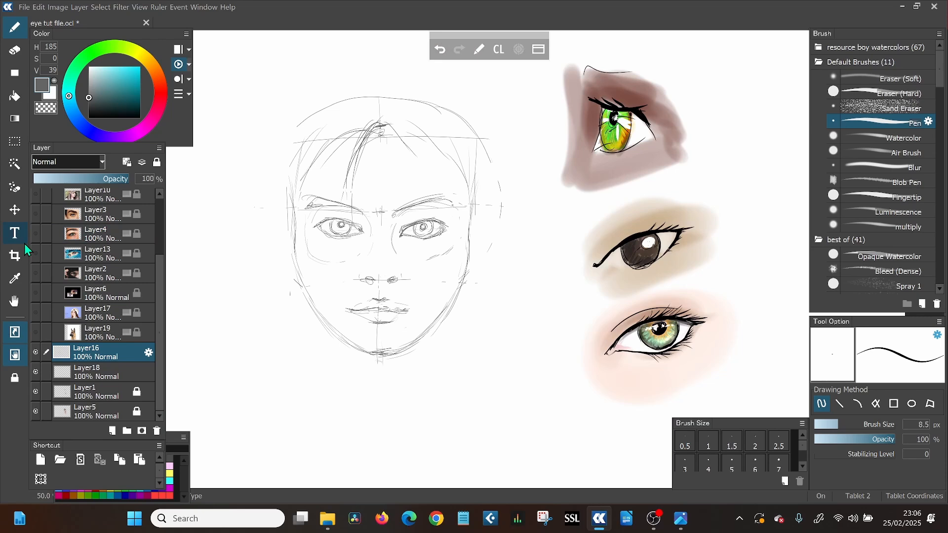
# Sketch the outer outline of long hair around the head, flowing down past both sides of the chin.
pyautogui.moveTo(345, 70)
pyautogui.mouseDown()
pyautogui.moveTo(284, 109)
pyautogui.moveTo(297, 108)
pyautogui.moveTo(275, 99)
pyautogui.moveTo(232, 352)
pyautogui.mouseUp()
pyautogui.moveTo(250, 291); pyautogui.dragTo(284, 400)
pyautogui.moveTo(407, 75)
pyautogui.mouseDown()
pyautogui.moveTo(487, 118)
pyautogui.moveTo(516, 152)
pyautogui.moveTo(527, 341)
pyautogui.mouseUp()
pyautogui.moveTo(506, 325)
pyautogui.mouseDown()
pyautogui.moveTo(477, 415)
pyautogui.moveTo(455, 433)
pyautogui.mouseUp()
pyautogui.moveTo(447, 340); pyautogui.dragTo(433, 461)
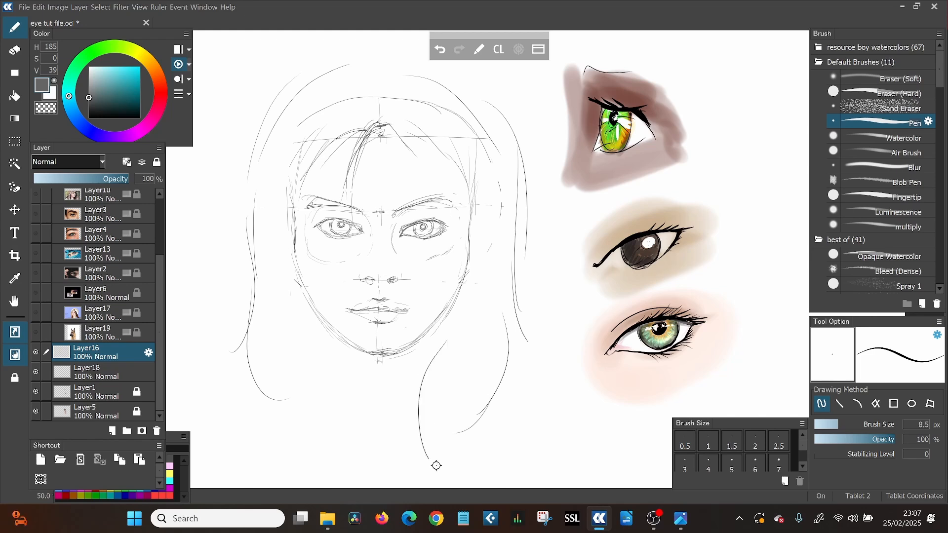
pyautogui.moveTo(425, 368); pyautogui.dragTo(444, 464)
# Sketch both sides of the neck below the jaw with long vertical strokes.
pyautogui.moveTo(341, 351); pyautogui.dragTo(342, 405)
pyautogui.moveTo(329, 340); pyautogui.dragTo(330, 412)
pyautogui.moveTo(438, 325); pyautogui.dragTo(428, 398)
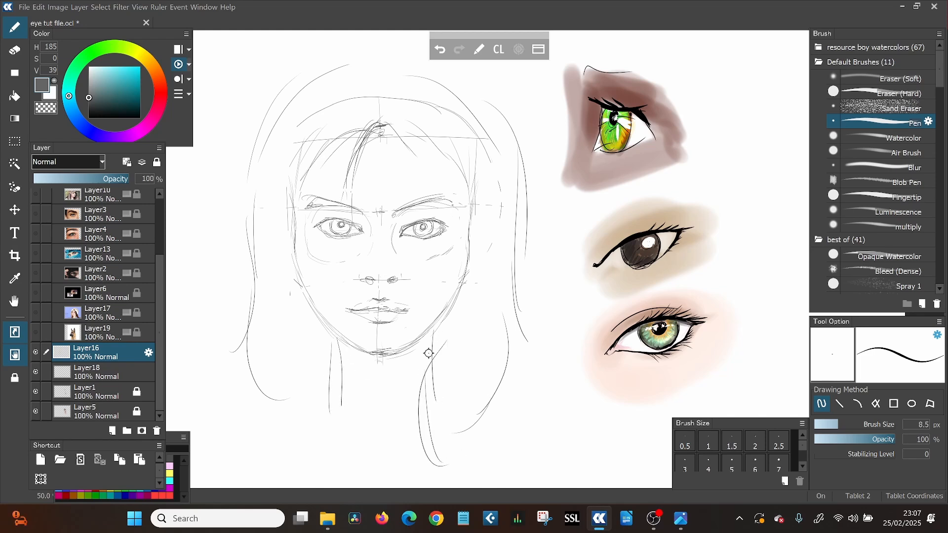
pyautogui.moveTo(427, 353); pyautogui.dragTo(434, 419)
# Sketch the sloping shoulders and the collarbone lines at the base of the neck.
pyautogui.moveTo(328, 395)
pyautogui.mouseDown()
pyautogui.moveTo(311, 430)
pyautogui.moveTo(251, 442)
pyautogui.mouseUp()
pyautogui.moveTo(423, 407); pyautogui.dragTo(465, 429)
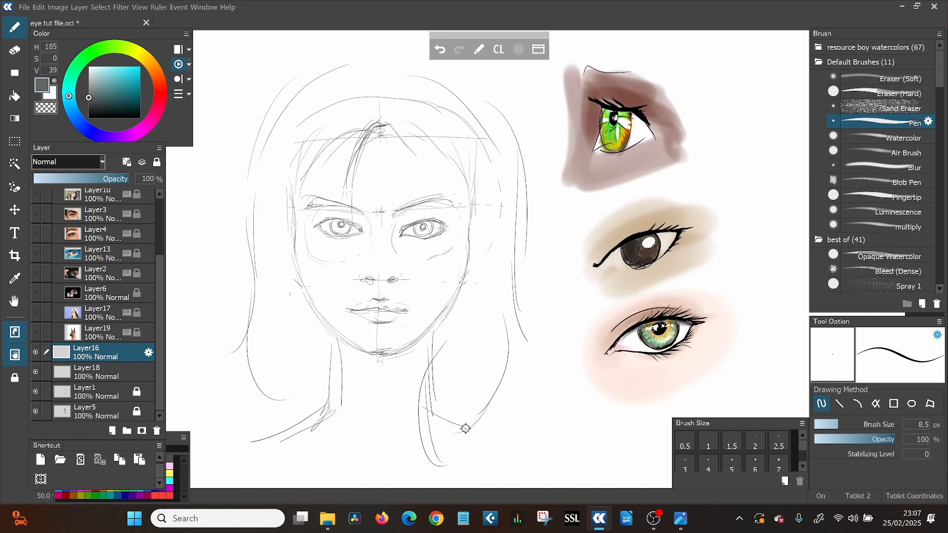
pyautogui.moveTo(315, 395); pyautogui.dragTo(238, 438)
pyautogui.moveTo(433, 389); pyautogui.dragTo(486, 411)
pyautogui.moveTo(277, 441); pyautogui.dragTo(345, 434)
pyautogui.moveTo(392, 430); pyautogui.dragTo(419, 439)
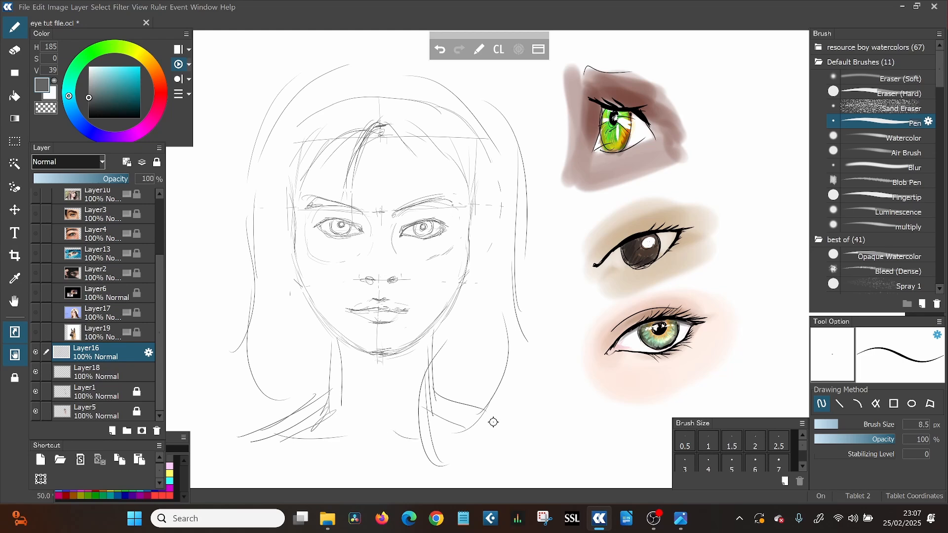
pyautogui.moveTo(483, 439); pyautogui.dragTo(531, 447)
# Sketch the inner hair lines framing both sides of the face and outline both ears.
pyautogui.moveTo(333, 135)
pyautogui.mouseDown()
pyautogui.moveTo(285, 282)
pyautogui.moveTo(311, 321)
pyautogui.moveTo(300, 355)
pyautogui.mouseUp()
pyautogui.moveTo(424, 133)
pyautogui.mouseDown()
pyautogui.moveTo(475, 254)
pyautogui.moveTo(456, 187)
pyautogui.moveTo(468, 258)
pyautogui.moveTo(450, 349)
pyautogui.mouseUp()
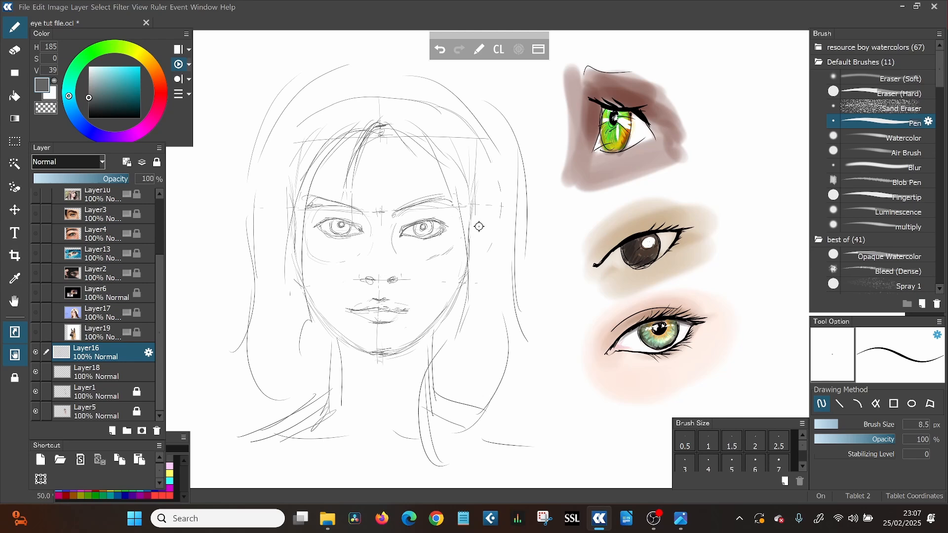
pyautogui.moveTo(474, 145); pyautogui.dragTo(471, 270)
pyautogui.moveTo(476, 217); pyautogui.dragTo(473, 265)
pyautogui.moveTo(292, 220); pyautogui.dragTo(290, 269)
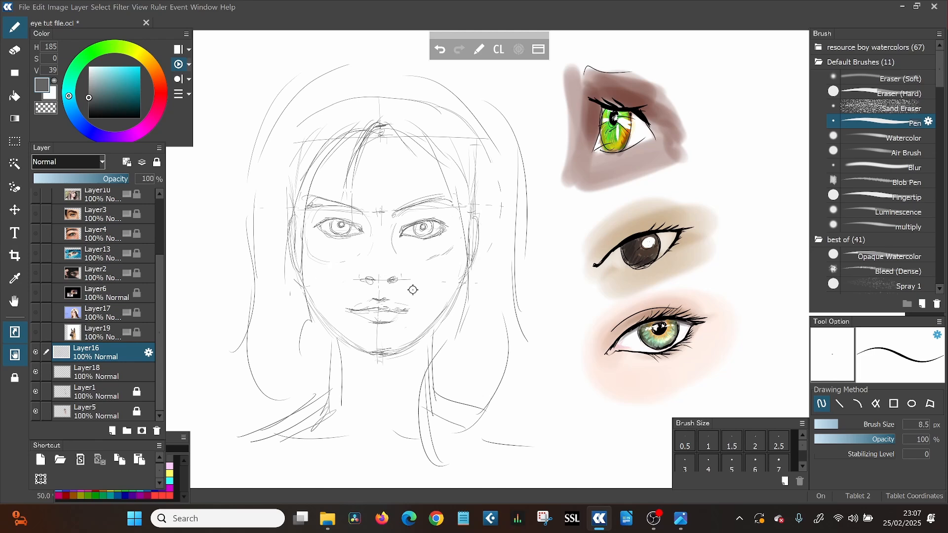
# Add loose hair strands on both sides of the neck, reaching down to the shoulders.
pyautogui.moveTo(303, 305)
pyautogui.mouseDown()
pyautogui.moveTo(262, 364)
pyautogui.moveTo(306, 393)
pyautogui.mouseUp()
pyautogui.moveTo(316, 348)
pyautogui.mouseDown()
pyautogui.moveTo(302, 395)
pyautogui.moveTo(217, 427)
pyautogui.mouseUp()
pyautogui.moveTo(469, 374); pyautogui.dragTo(448, 433)
pyautogui.moveTo(500, 395); pyautogui.dragTo(510, 428)
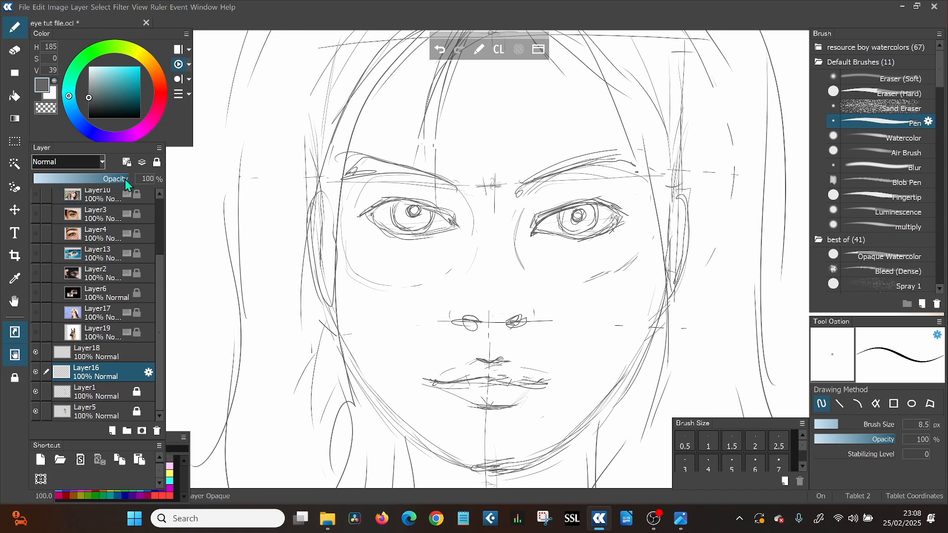
# Lower the opacity of sketch layer Layer16 to 62%, activate Layer18 and set the Pen size to 20 px.
pyautogui.moveTo(135, 178); pyautogui.dragTo(92, 184)
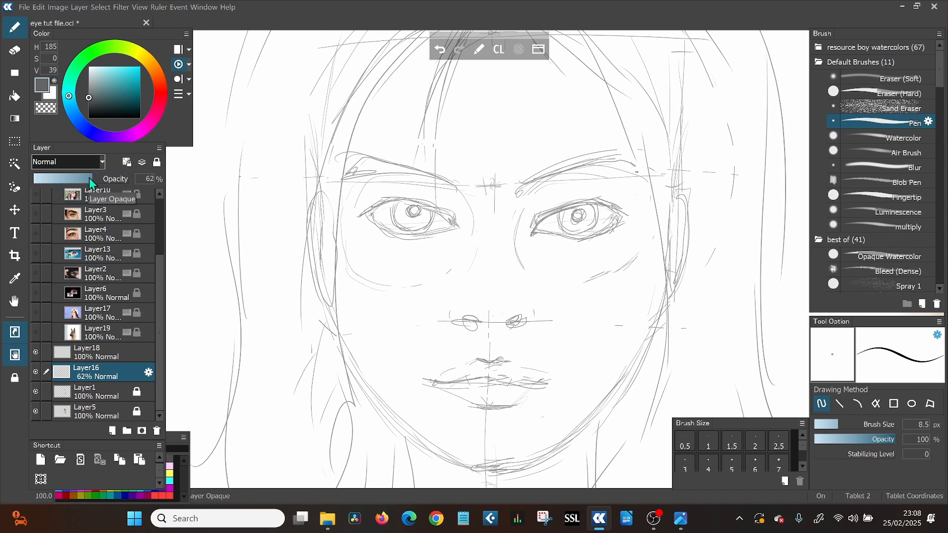
pyautogui.click(89, 360)
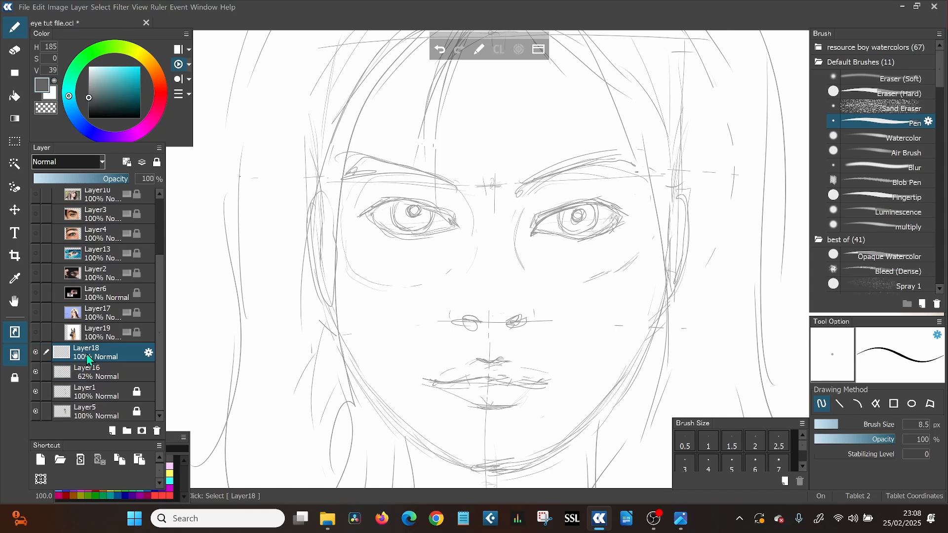
pyautogui.moveTo(836, 428); pyautogui.dragTo(850, 429)
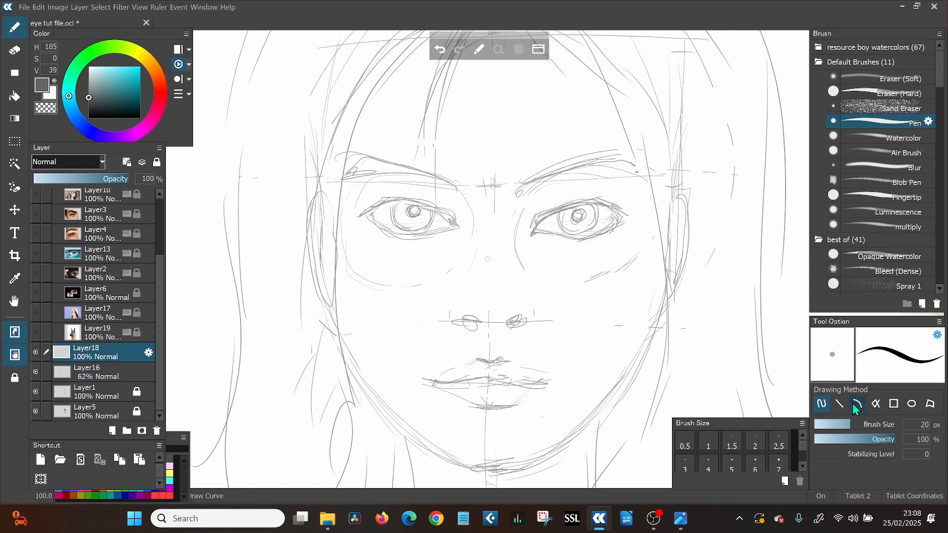
# Ink the eye on the right side of the face in black: upper lid, lower lid, lashes and iris outline.
pyautogui.moveTo(531, 234); pyautogui.dragTo(579, 206)
pyautogui.moveTo(533, 230)
pyautogui.mouseDown()
pyautogui.moveTo(583, 203)
pyautogui.moveTo(573, 206)
pyautogui.moveTo(605, 203)
pyautogui.moveTo(628, 224)
pyautogui.mouseUp()
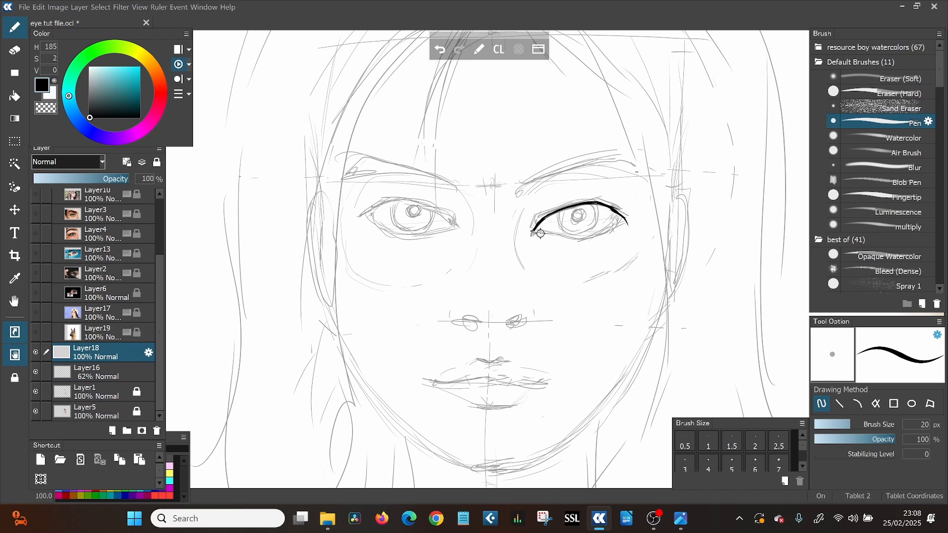
pyautogui.moveTo(546, 232)
pyautogui.mouseDown()
pyautogui.moveTo(598, 232)
pyautogui.moveTo(612, 218)
pyautogui.moveTo(606, 206)
pyautogui.moveTo(617, 210)
pyautogui.moveTo(556, 209)
pyautogui.moveTo(619, 209)
pyautogui.mouseUp()
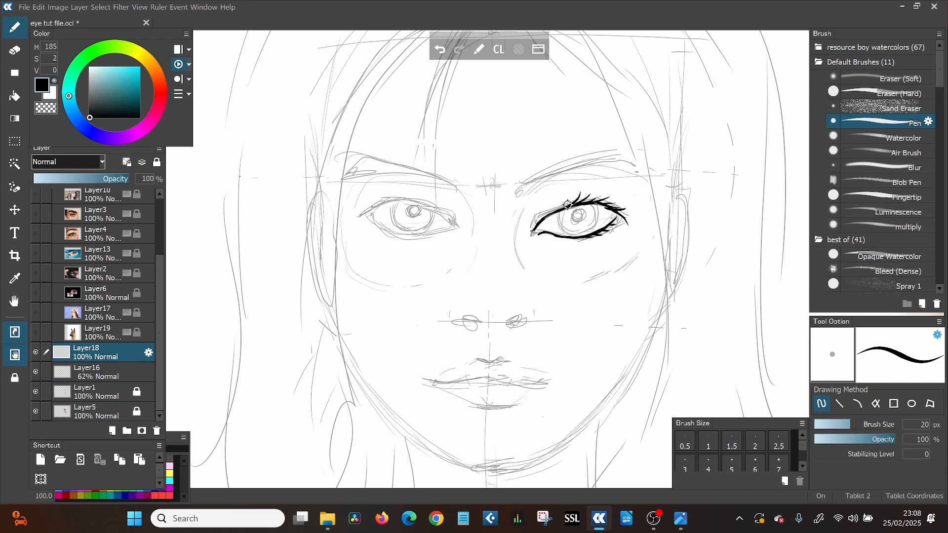
pyautogui.moveTo(539, 222)
pyautogui.mouseDown()
pyautogui.moveTo(562, 206)
pyautogui.moveTo(566, 231)
pyautogui.moveTo(596, 223)
pyautogui.moveTo(590, 230)
pyautogui.mouseUp()
pyautogui.moveTo(454, 227); pyautogui.dragTo(420, 205)
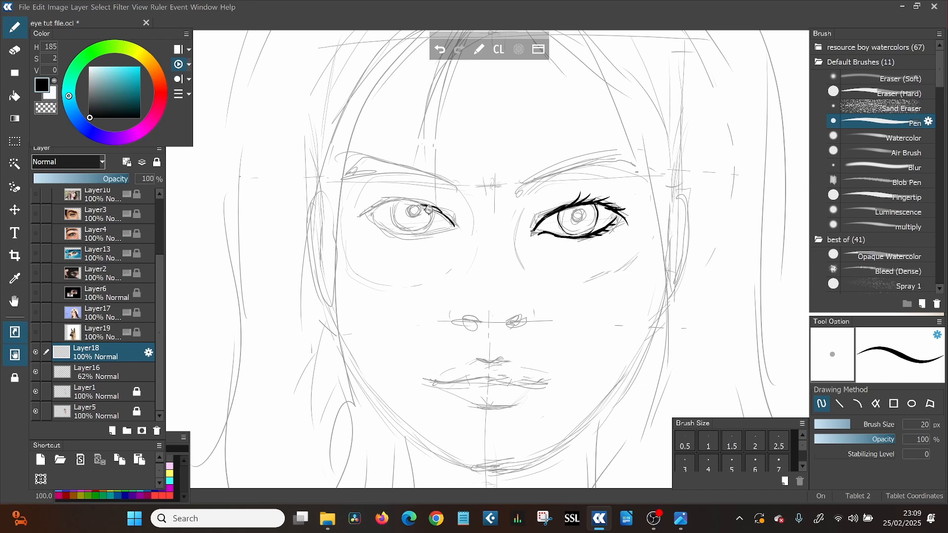
pyautogui.press('space')
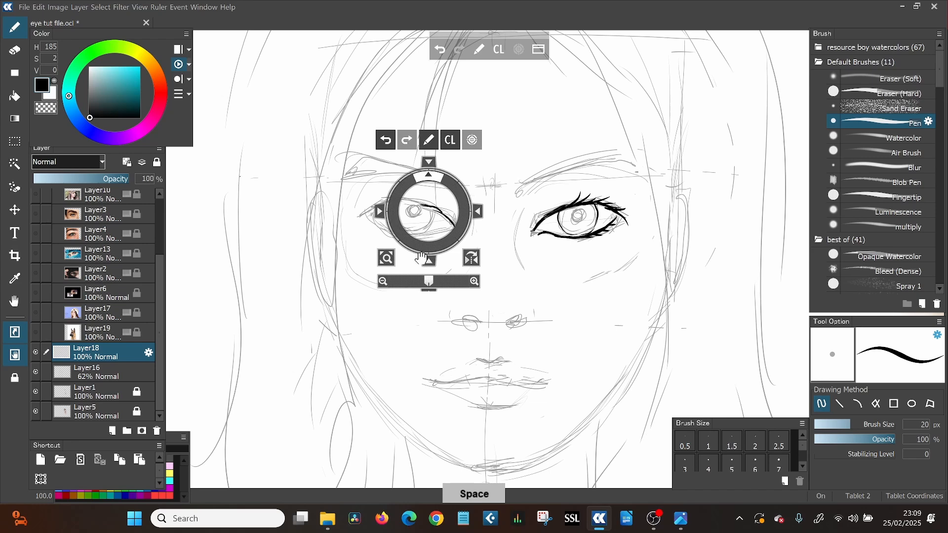
pyautogui.click(471, 258)
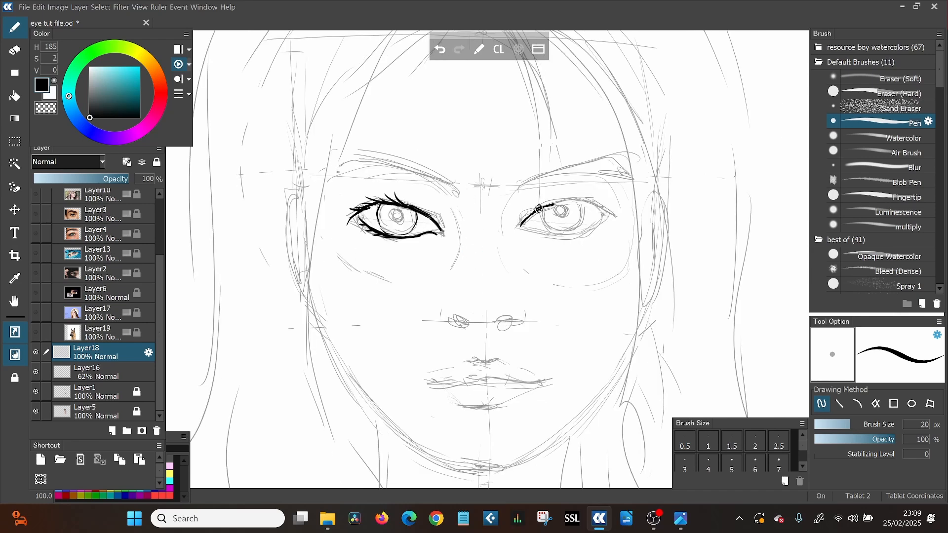
pyautogui.moveTo(520, 226); pyautogui.dragTo(578, 198)
pyautogui.click(499, 49)
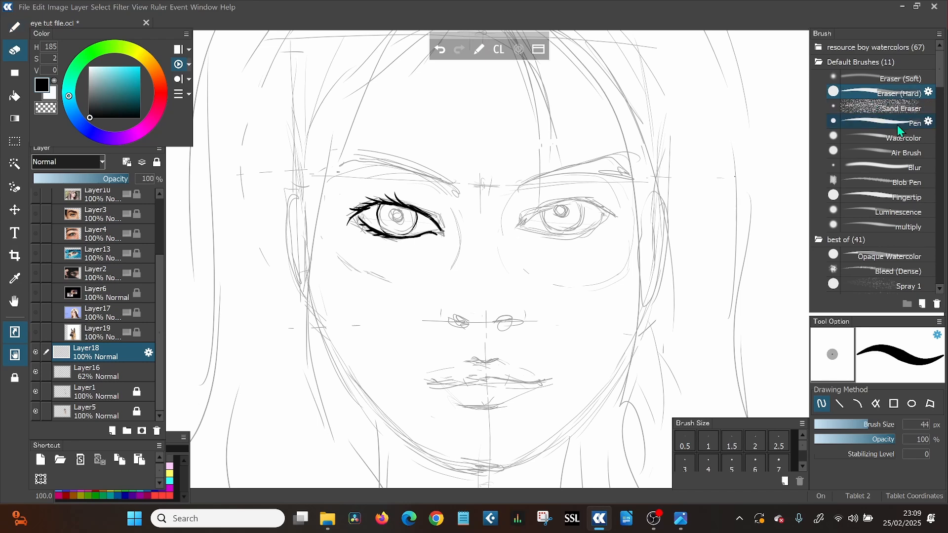
# Ink the upper lid, lower lid and iris of the other eye in black, and outline the pupils of both eyes.
pyautogui.moveTo(516, 228)
pyautogui.mouseDown()
pyautogui.moveTo(570, 198)
pyautogui.moveTo(611, 205)
pyautogui.moveTo(537, 211)
pyautogui.moveTo(590, 200)
pyautogui.mouseUp()
pyautogui.moveTo(520, 230); pyautogui.dragTo(599, 218)
pyautogui.moveTo(561, 237); pyautogui.dragTo(597, 221)
pyautogui.moveTo(531, 230); pyautogui.dragTo(562, 237)
pyautogui.moveTo(544, 209)
pyautogui.mouseDown()
pyautogui.moveTo(556, 228)
pyautogui.moveTo(571, 228)
pyautogui.mouseUp()
pyautogui.moveTo(558, 206); pyautogui.dragTo(569, 207)
pyautogui.moveTo(393, 212); pyautogui.dragTo(398, 209)
# Add short black lashes along the upper and lower lids of the second eye, and switch to Eraser (Hard).
pyautogui.moveTo(557, 201); pyautogui.dragTo(571, 194)
pyautogui.moveTo(570, 200); pyautogui.dragTo(582, 196)
pyautogui.moveTo(581, 201); pyautogui.dragTo(601, 204)
pyautogui.moveTo(574, 234); pyautogui.dragTo(584, 236)
pyautogui.moveTo(583, 232); pyautogui.dragTo(592, 232)
pyautogui.moveTo(590, 227); pyautogui.dragTo(599, 225)
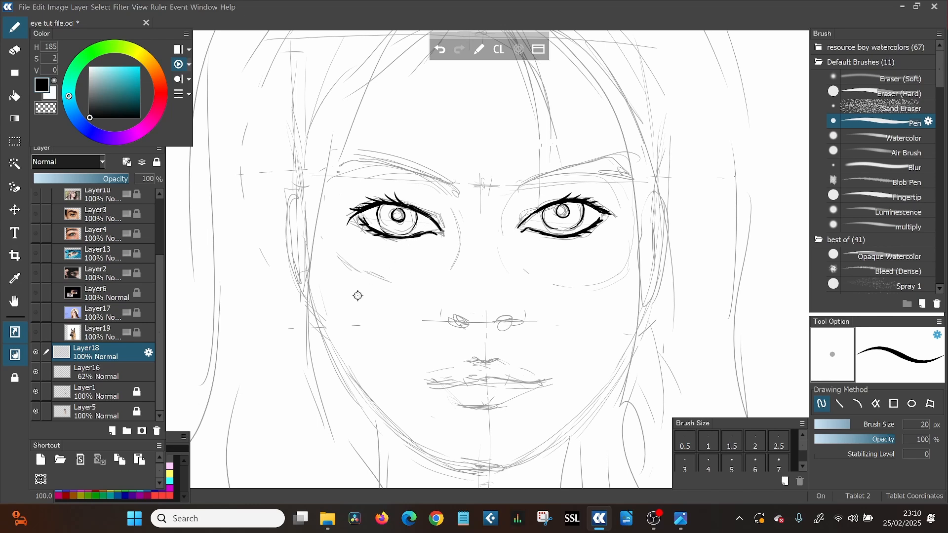
pyautogui.click(889, 93)
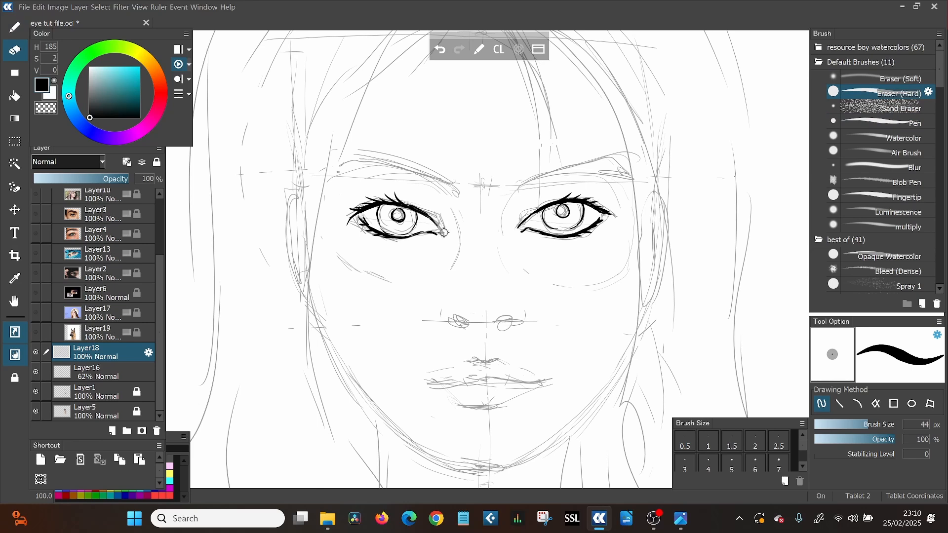
# Lasso the face and neck outline on the skin sub layer, following the hairline across the forehead.
pyautogui.press('b')
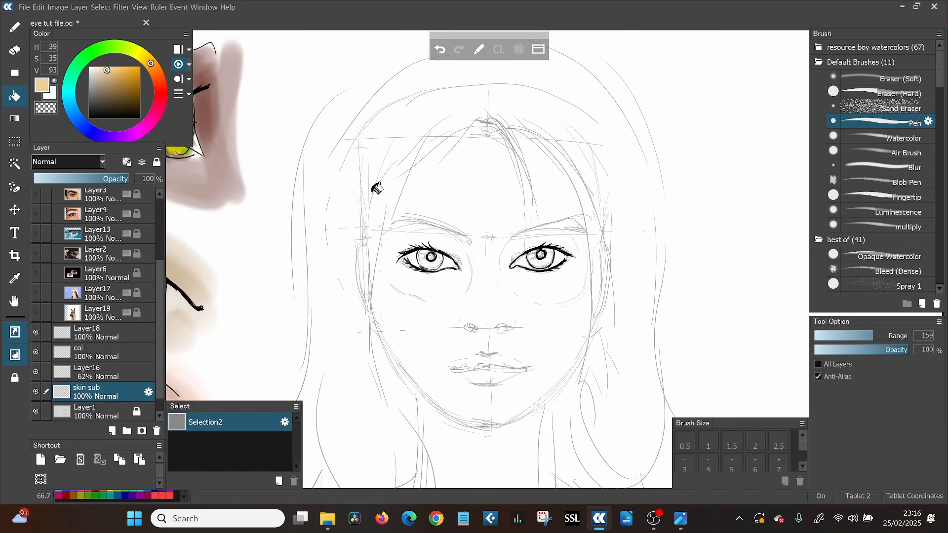
pyautogui.click(19, 143)
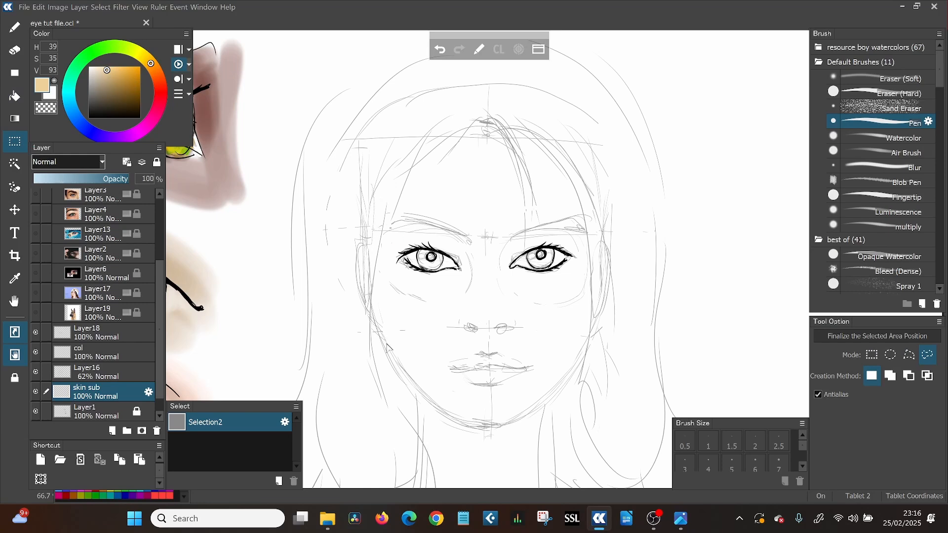
pyautogui.moveTo(425, 477); pyautogui.dragTo(529, 480)
pyautogui.moveTo(545, 134); pyautogui.dragTo(396, 157)
pyautogui.moveTo(374, 193); pyautogui.dragTo(373, 192)
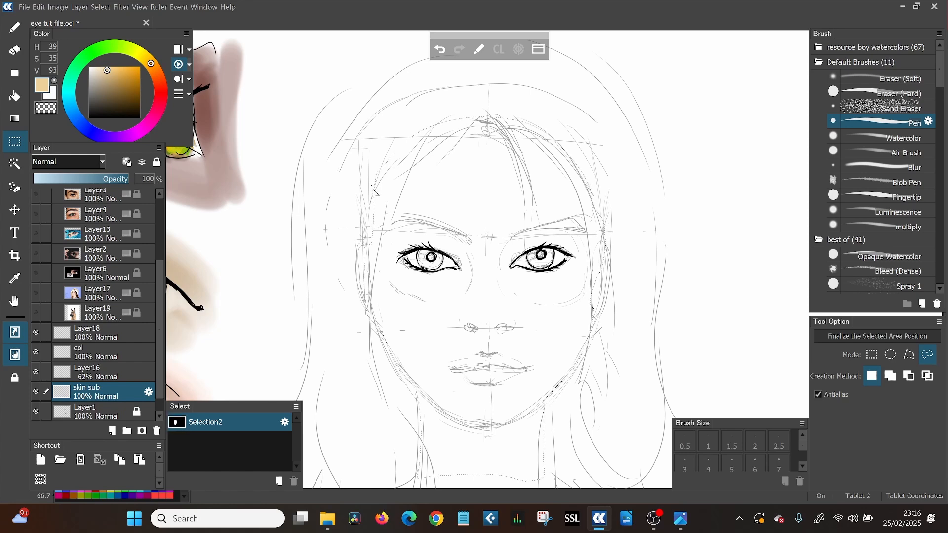
# Add the ear on the right to the face selection and fill the selected area with a light skin tone.
pyautogui.hotkey('ctrl', '-')
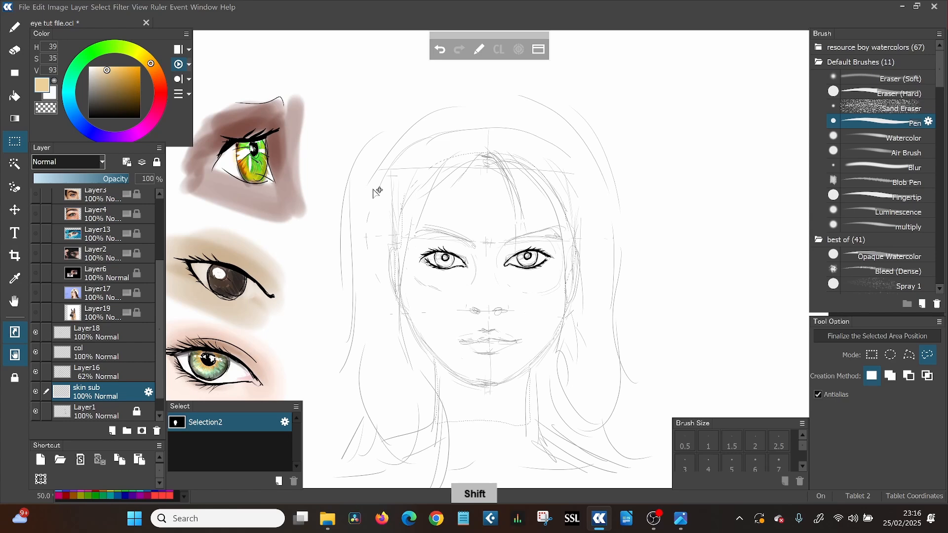
pyautogui.moveTo(577, 251); pyautogui.dragTo(554, 332)
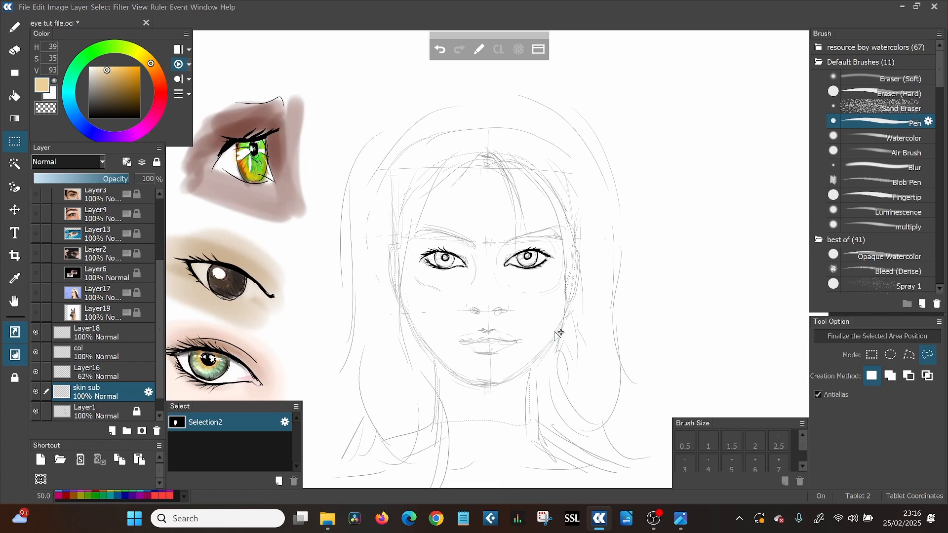
pyautogui.moveTo(574, 262); pyautogui.dragTo(567, 263)
pyautogui.click(14, 96)
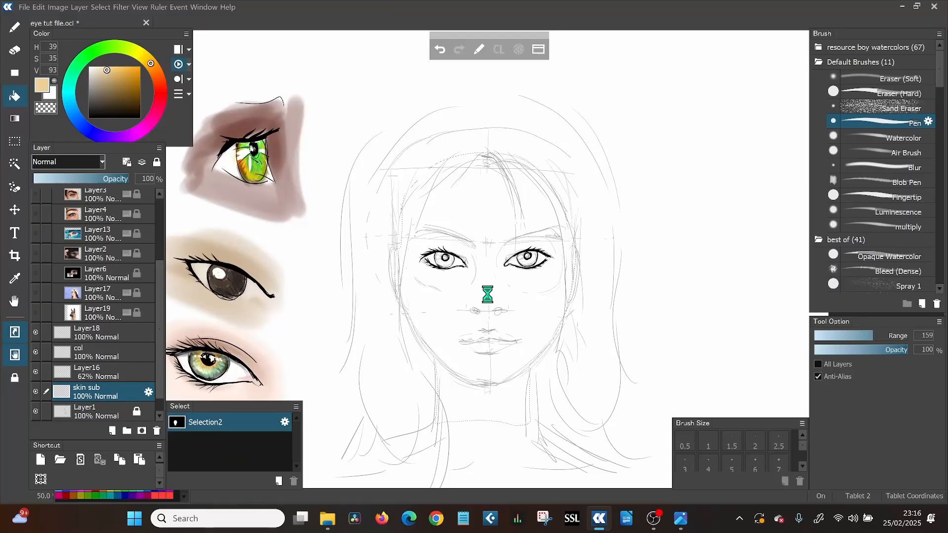
pyautogui.click(493, 291)
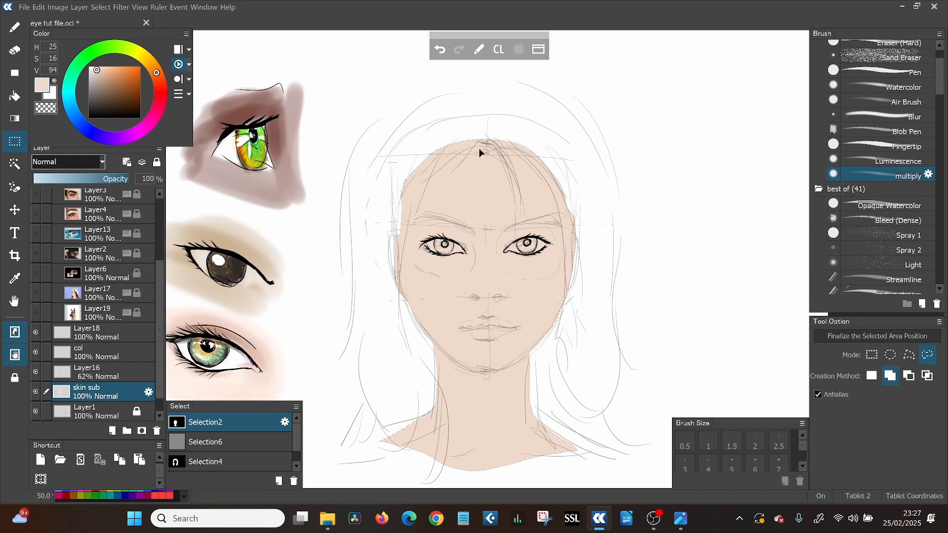
# Lasso the hair outline with its fringe strands and loose tips as a separate selection, and fill it with brown on a new layer.
pyautogui.click(222, 442)
pyautogui.moveTo(396, 252)
pyautogui.mouseDown()
pyautogui.moveTo(437, 400)
pyautogui.moveTo(418, 436)
pyautogui.moveTo(330, 420)
pyautogui.moveTo(475, 81)
pyautogui.moveTo(626, 285)
pyautogui.moveTo(593, 460)
pyautogui.mouseUp()
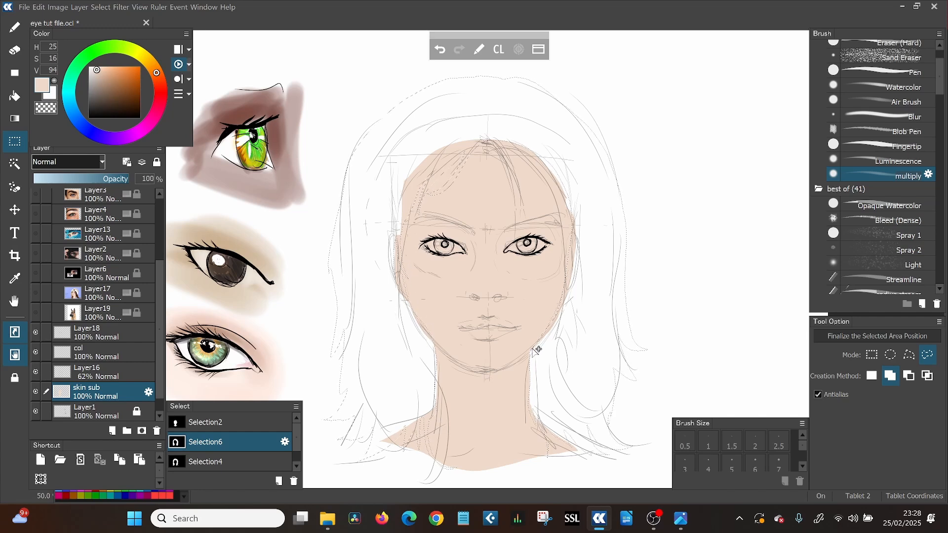
pyautogui.moveTo(504, 152); pyautogui.dragTo(533, 222)
pyautogui.moveTo(543, 152); pyautogui.dragTo(583, 185)
pyautogui.moveTo(419, 191); pyautogui.dragTo(384, 193)
pyautogui.moveTo(338, 250); pyautogui.dragTo(340, 330)
pyautogui.moveTo(626, 236)
pyautogui.mouseDown()
pyautogui.moveTo(642, 332)
pyautogui.moveTo(621, 264)
pyautogui.mouseUp()
pyautogui.moveTo(619, 380); pyautogui.dragTo(614, 395)
pyautogui.moveTo(616, 444); pyautogui.dragTo(615, 401)
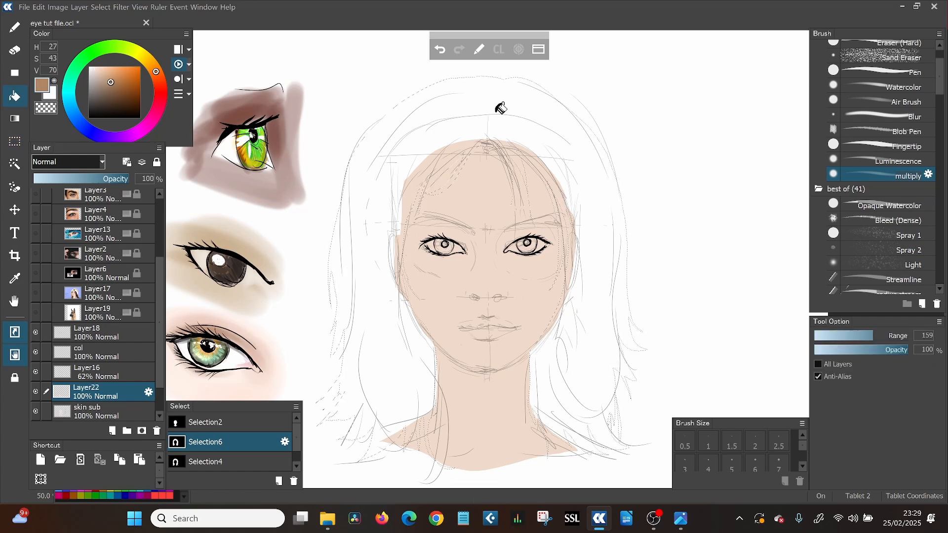
pyautogui.click(505, 105)
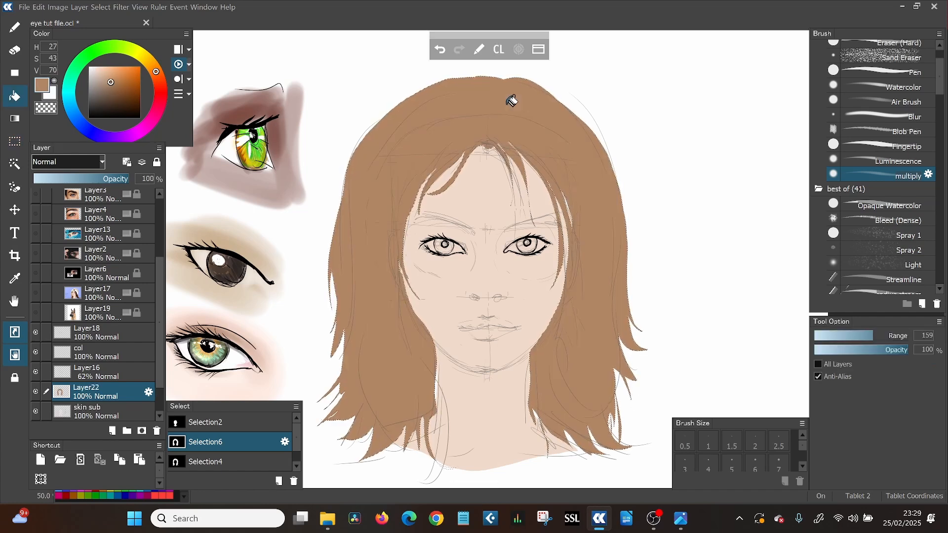
# Paint the whites of both eyes on the col layer with a white 36 px Pen.
pyautogui.hotkey('ctrl', '+')
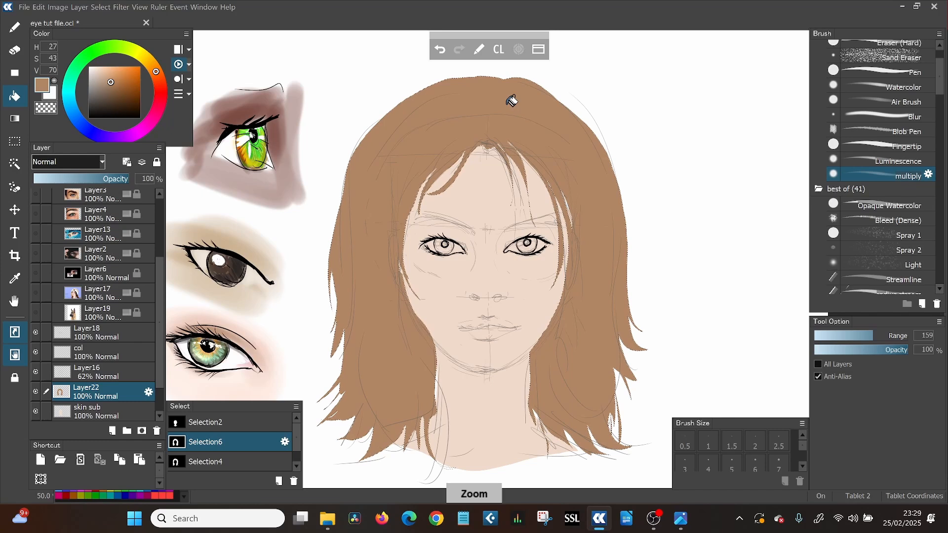
pyautogui.hotkey('ctrl', '+')
pyautogui.hotkey('ctrl', '+')
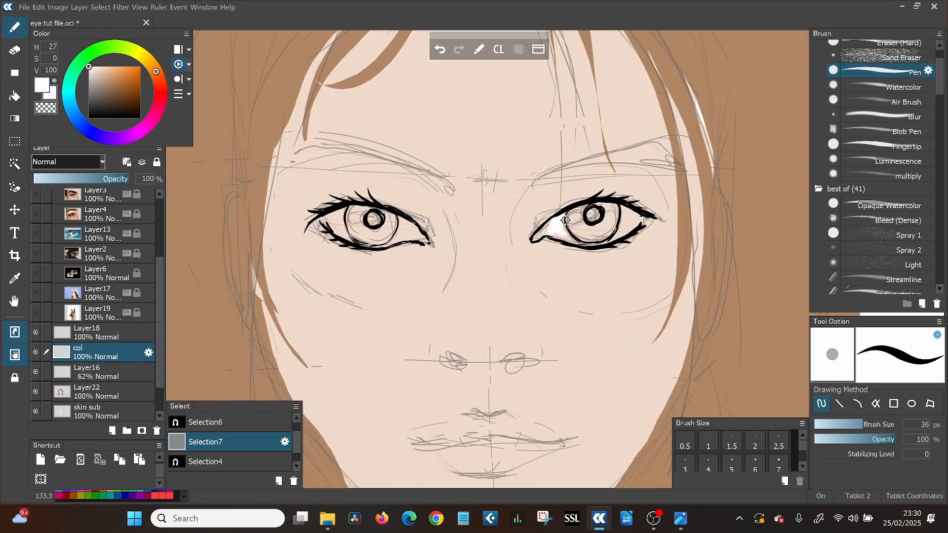
pyautogui.moveTo(561, 229); pyautogui.dragTo(544, 229)
pyautogui.moveTo(624, 217); pyautogui.dragTo(618, 235)
pyautogui.moveTo(344, 218)
pyautogui.mouseDown()
pyautogui.moveTo(344, 233)
pyautogui.moveTo(332, 220)
pyautogui.moveTo(344, 208)
pyautogui.mouseUp()
pyautogui.moveTo(399, 225); pyautogui.dragTo(405, 232)
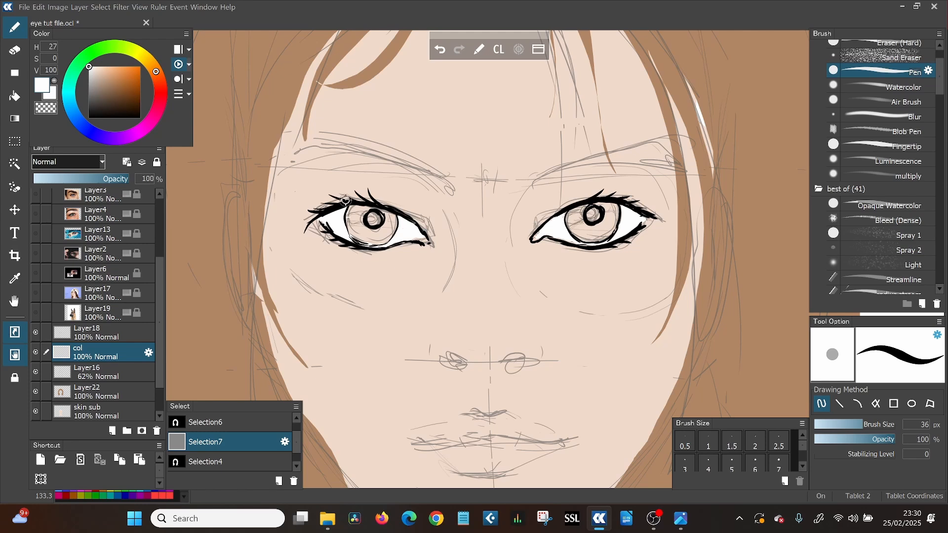
# Lasso the irises of both eyes and fill them with dark green (H 141, S 41, V 30).
pyautogui.moveTo(83, 61)
pyautogui.mouseDown()
pyautogui.moveTo(71, 75)
pyautogui.moveTo(110, 102)
pyautogui.mouseUp()
pyautogui.moveTo(72, 75); pyautogui.dragTo(79, 63)
pyautogui.click(870, 425)
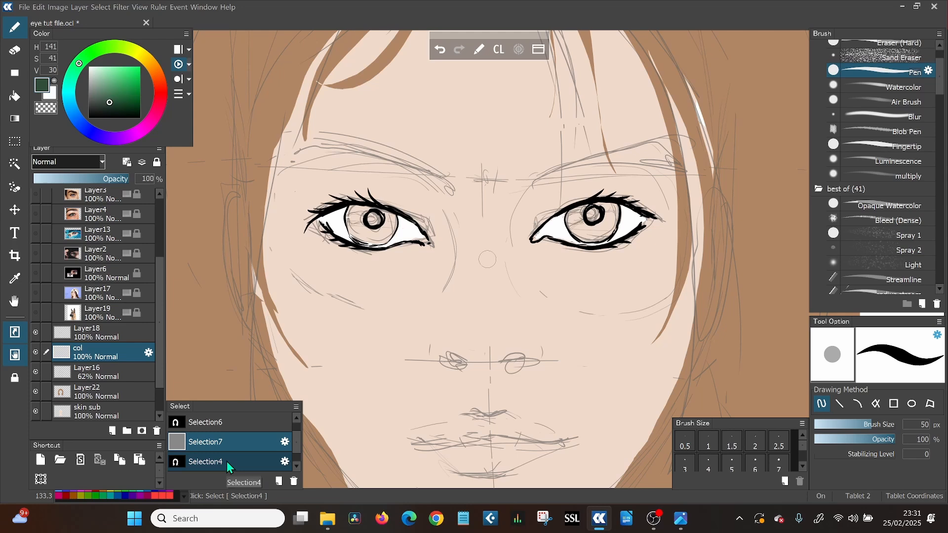
pyautogui.click(15, 146)
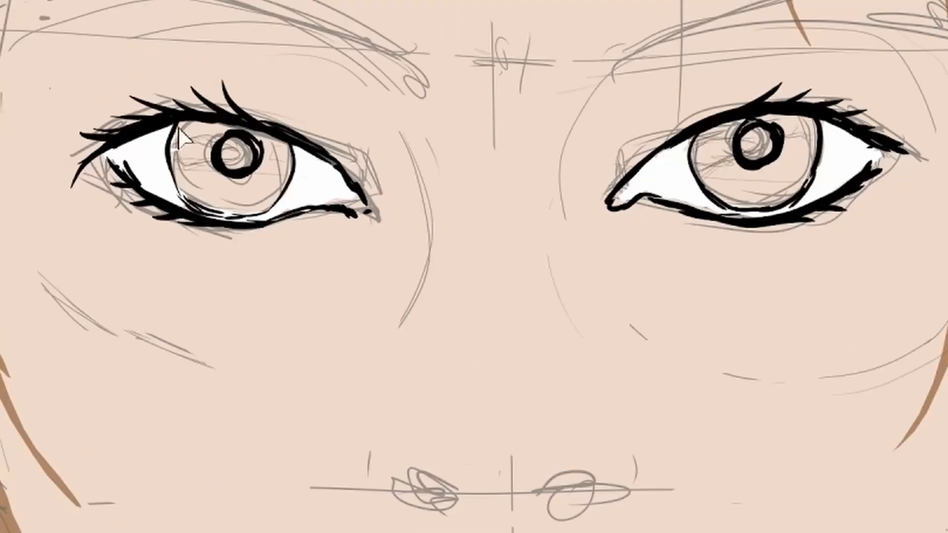
pyautogui.moveTo(350, 208)
pyautogui.mouseDown()
pyautogui.moveTo(351, 235)
pyautogui.moveTo(387, 240)
pyautogui.moveTo(382, 205)
pyautogui.mouseUp()
pyautogui.moveTo(257, 122); pyautogui.dragTo(173, 121)
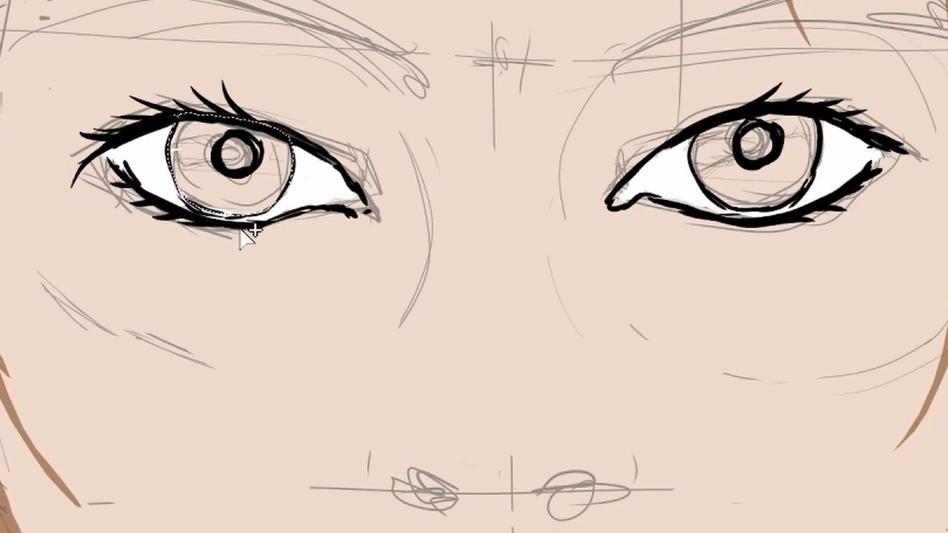
pyautogui.moveTo(697, 127)
pyautogui.mouseDown()
pyautogui.moveTo(691, 169)
pyautogui.moveTo(718, 200)
pyautogui.moveTo(762, 211)
pyautogui.moveTo(804, 188)
pyautogui.mouseUp()
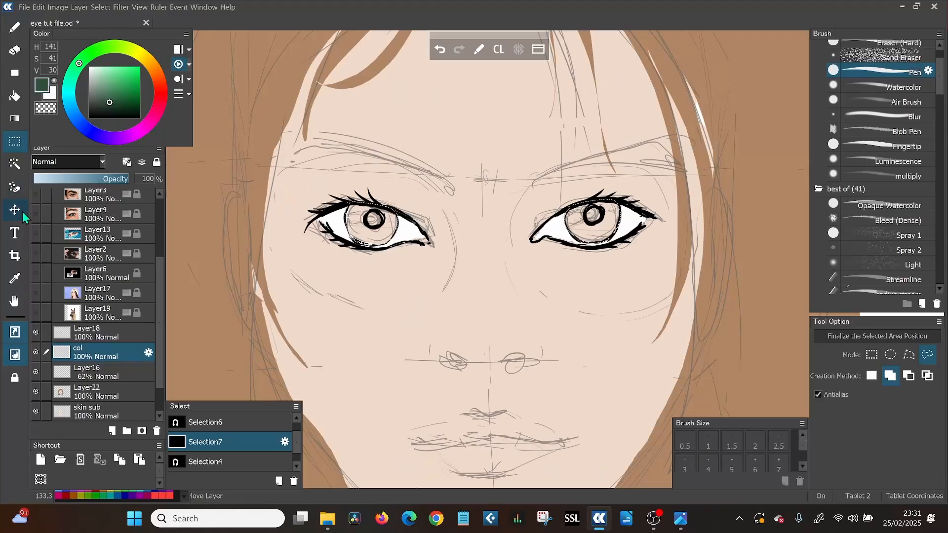
pyautogui.click(14, 96)
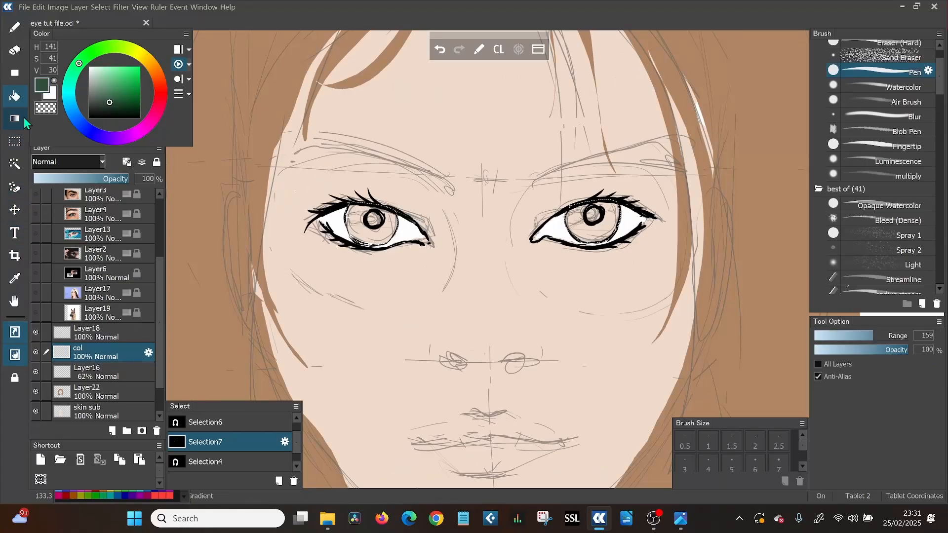
pyautogui.click(364, 231)
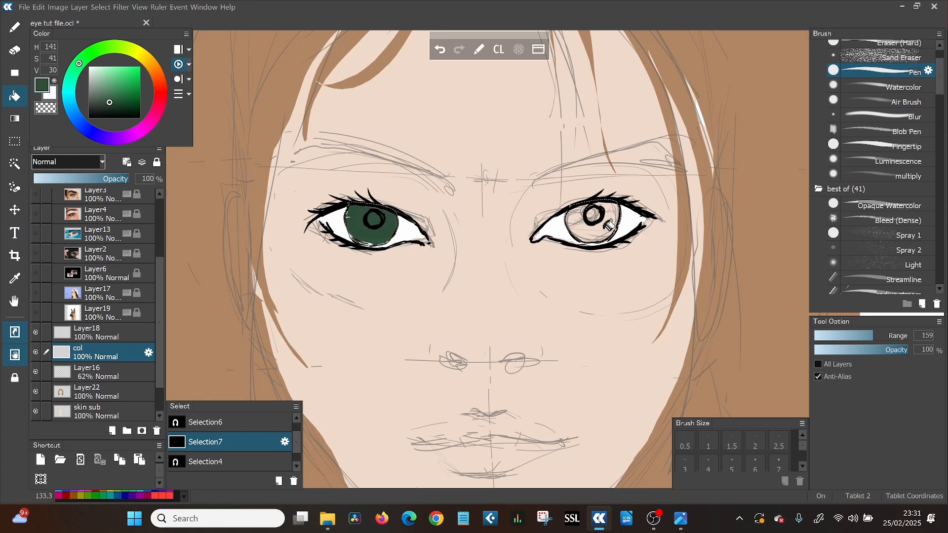
pyautogui.click(605, 230)
# Shade both irises in muted green (H 141, S 30, V 50) with Chalk 2, reducing the brush from 59 to 23 and 9.4 px.
pyautogui.press('b')
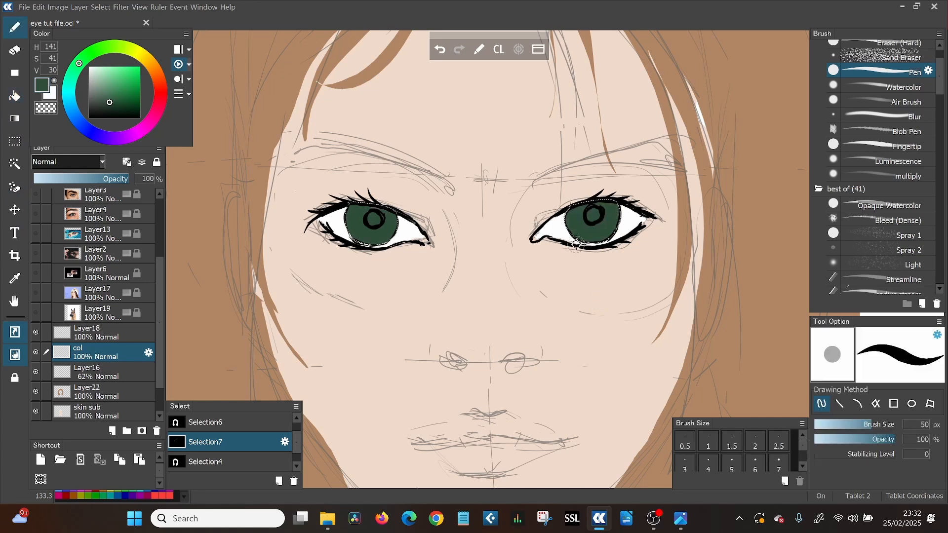
pyautogui.click(105, 91)
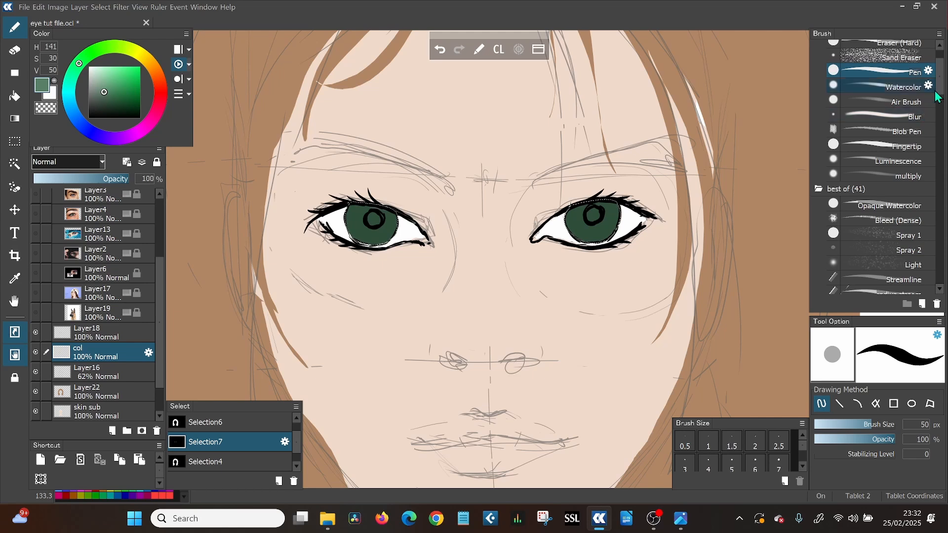
pyautogui.scroll(-5, 941, 112)
pyautogui.scroll(-2, 941, 111)
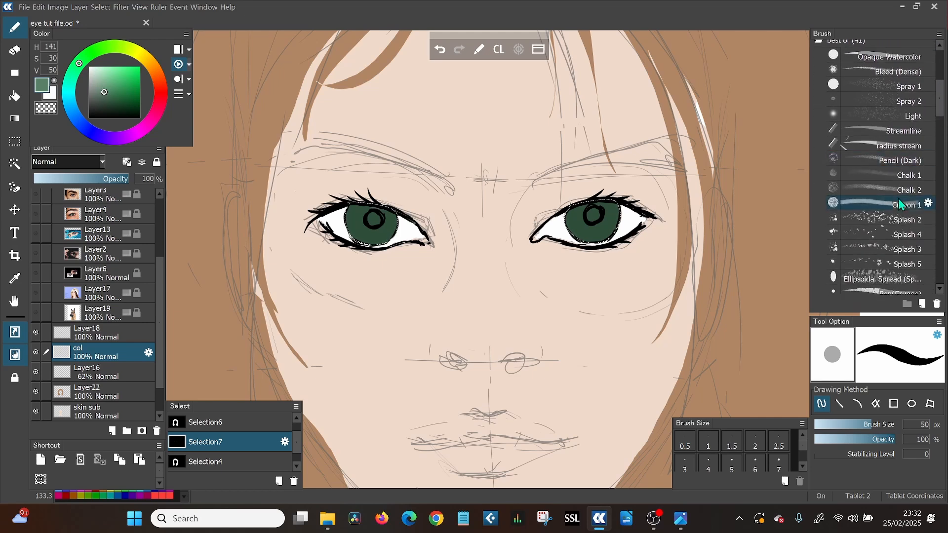
pyautogui.click(893, 193)
pyautogui.click(879, 422)
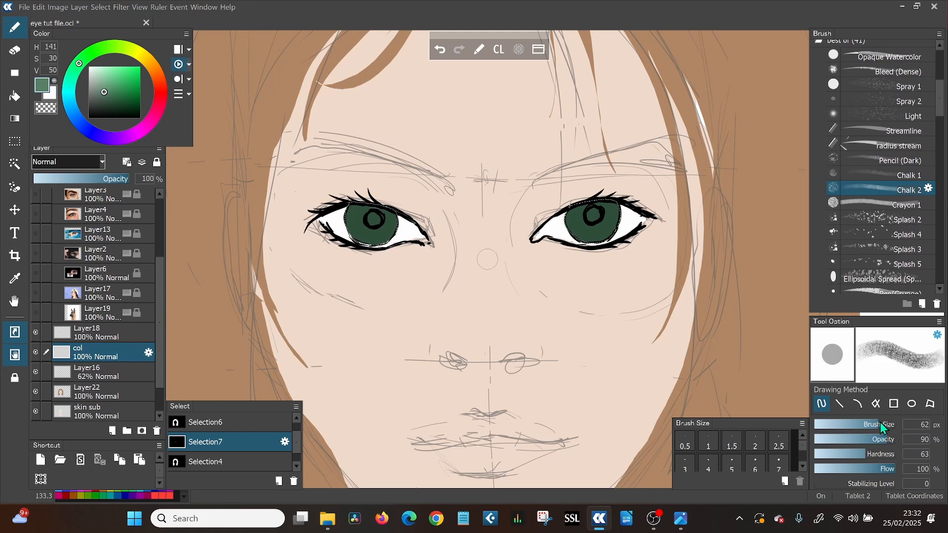
pyautogui.moveTo(873, 406); pyautogui.dragTo(872, 406)
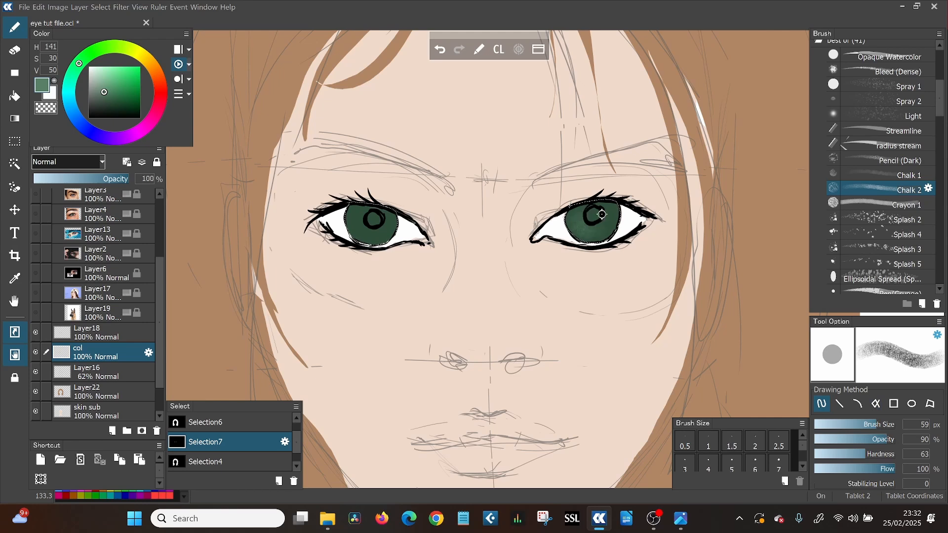
pyautogui.moveTo(855, 418); pyautogui.dragTo(854, 423)
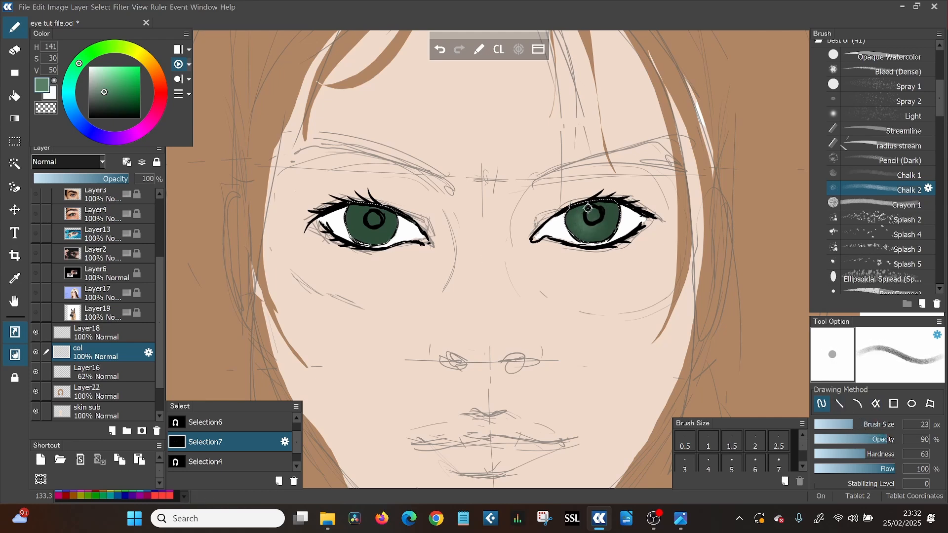
pyautogui.moveTo(852, 425); pyautogui.dragTo(842, 423)
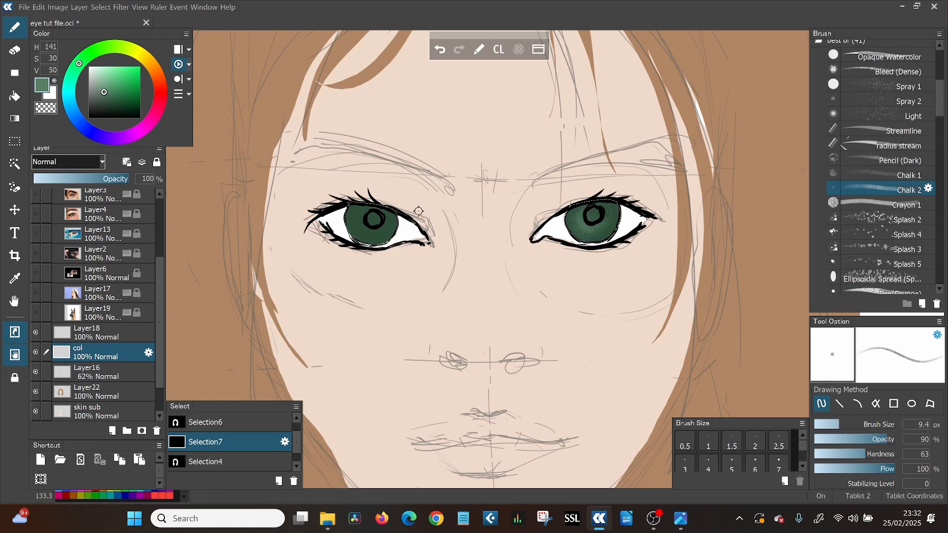
# Speckle both irises with the Splash 2 brush at 21 px in a brighter green (H 112, S 44, V 73).
pyautogui.click(898, 205)
pyautogui.click(902, 220)
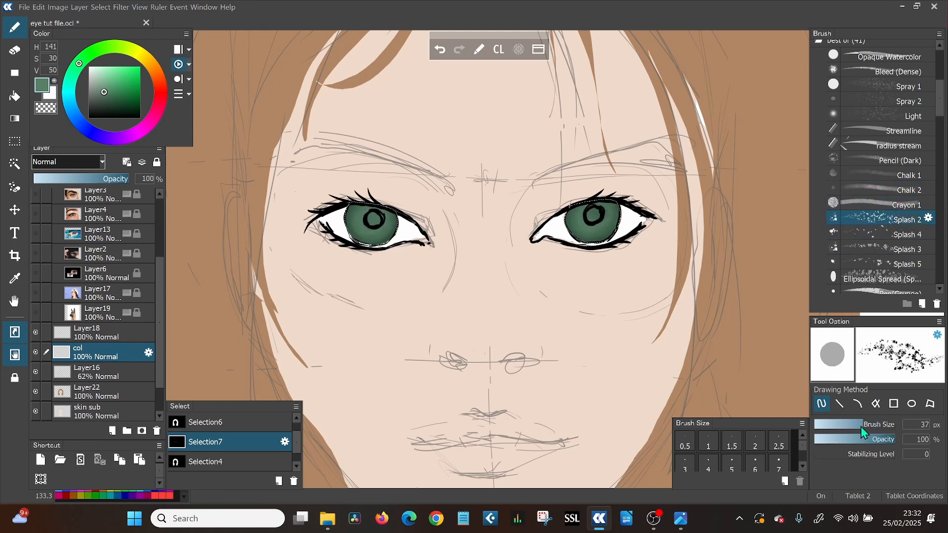
pyautogui.moveTo(861, 427)
pyautogui.mouseDown()
pyautogui.moveTo(872, 425)
pyautogui.moveTo(851, 425)
pyautogui.mouseUp()
pyautogui.moveTo(611, 217); pyautogui.dragTo(603, 232)
pyautogui.moveTo(88, 57); pyautogui.dragTo(97, 51)
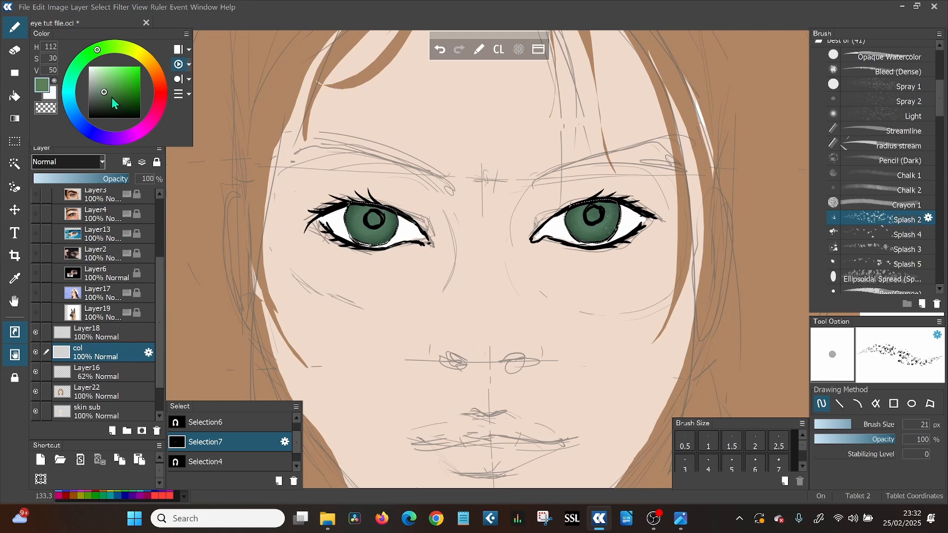
pyautogui.moveTo(113, 99); pyautogui.dragTo(112, 82)
pyautogui.moveTo(360, 215); pyautogui.dragTo(369, 227)
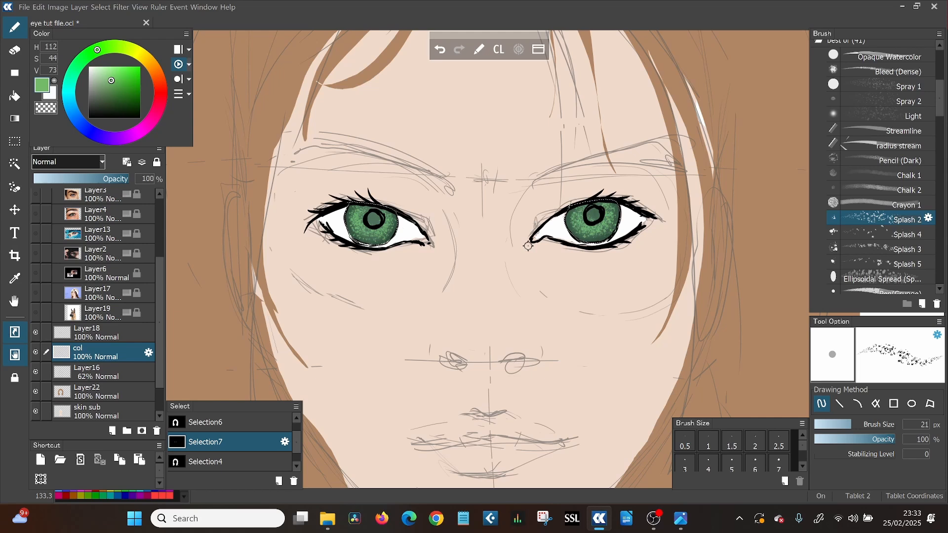
# Add pale yellow (H 54, S 45, V 92) and orange (H 38, S 75, V 98) texture around the pupils, switching to Spark at 53 px.
pyautogui.moveTo(111, 80); pyautogui.dragTo(112, 70)
pyautogui.moveTo(943, 112); pyautogui.dragTo(942, 137)
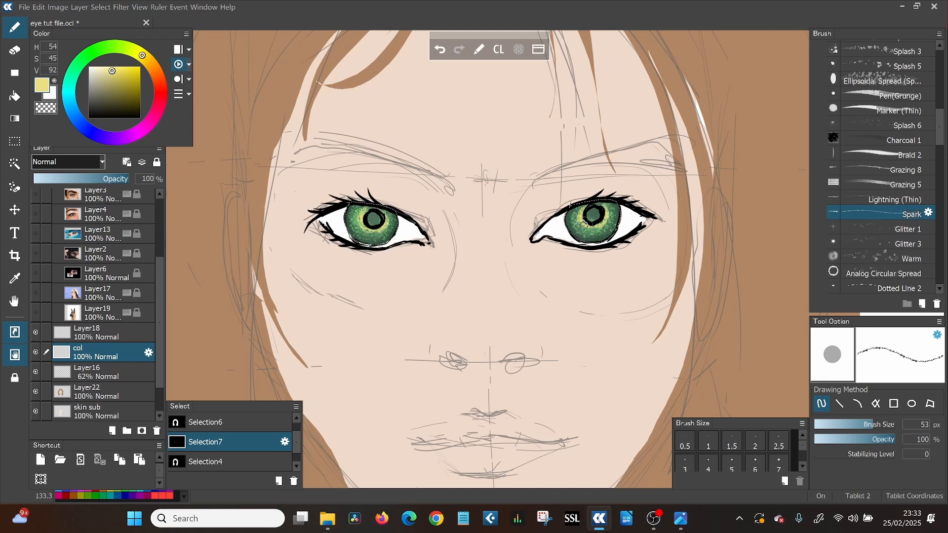
pyautogui.click(151, 64)
pyautogui.click(127, 68)
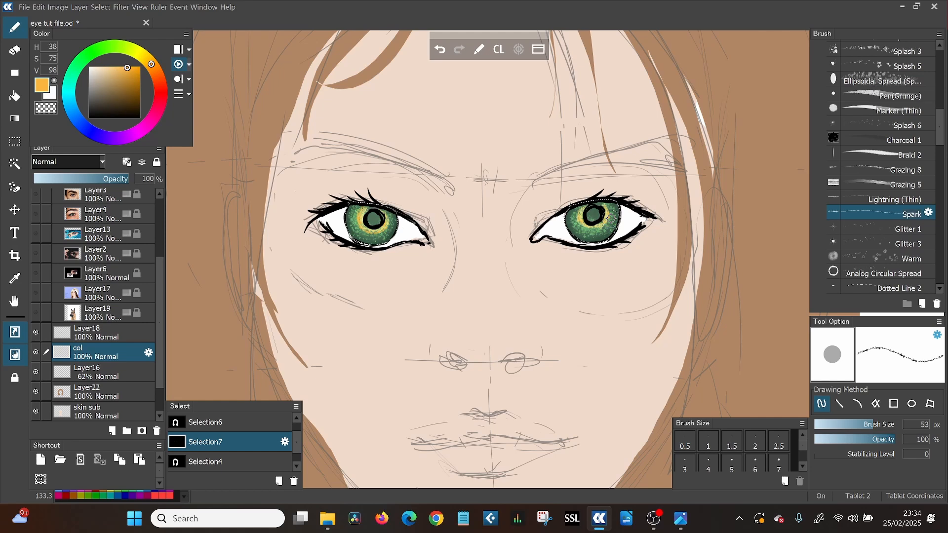
# Add light blue flecks (H 187, S 57, V 98) to the irises with the Spark brush.
pyautogui.click(69, 97)
pyautogui.click(117, 68)
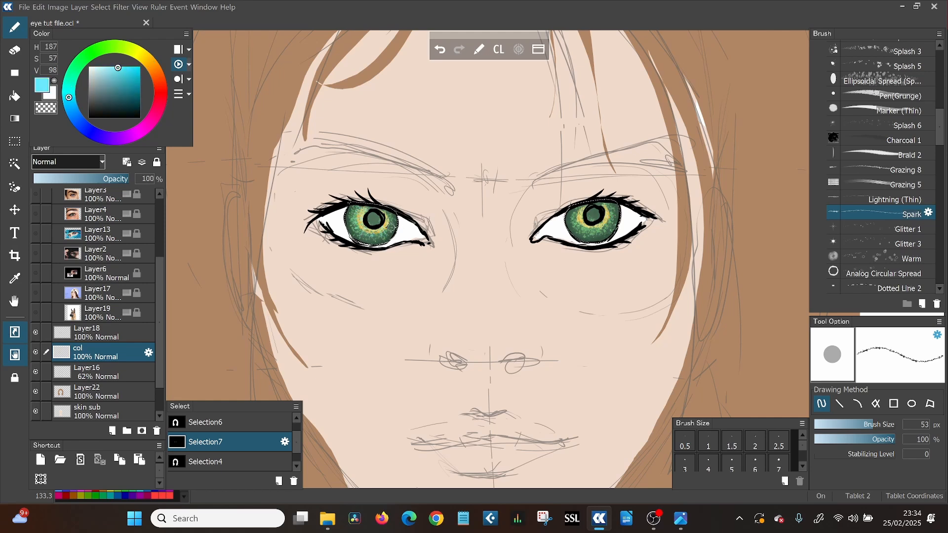
pyautogui.click(589, 223)
# Smudge the iris colours into radial streaks with Fingertip at 17 px, 82% opacity and effect 81.
pyautogui.scroll(10, 884, 163)
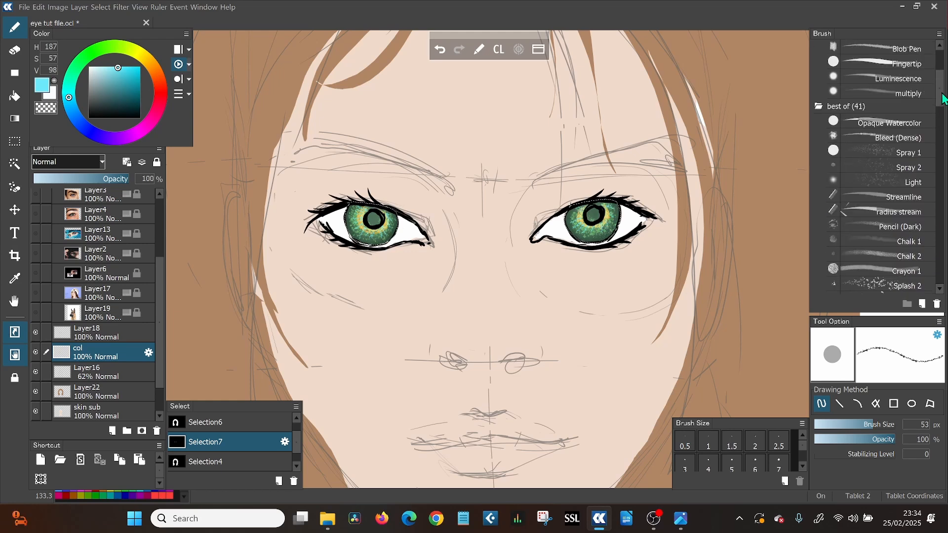
pyautogui.click(907, 149)
pyautogui.click(905, 132)
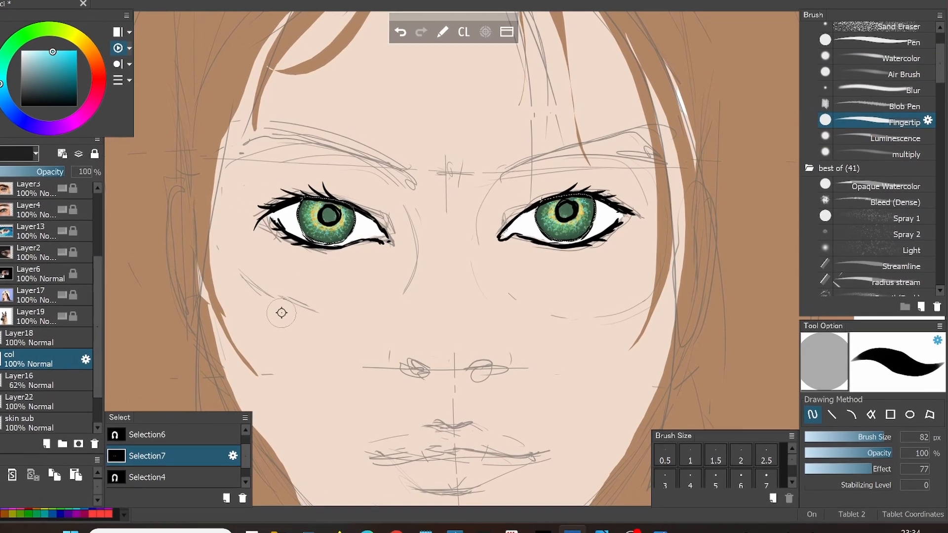
pyautogui.moveTo(872, 437); pyautogui.dragTo(853, 437)
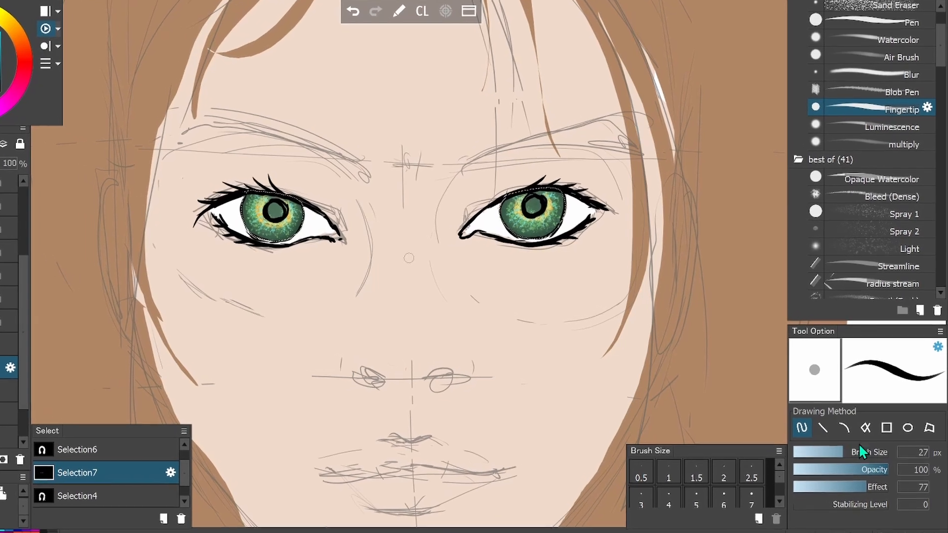
pyautogui.click(876, 453)
pyautogui.click(875, 469)
pyautogui.click(842, 437)
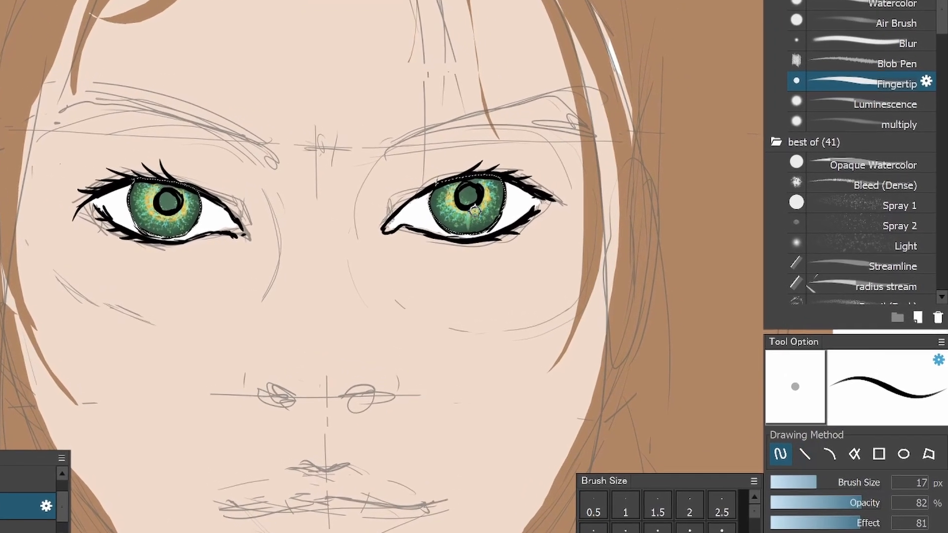
pyautogui.moveTo(446, 211)
pyautogui.mouseDown()
pyautogui.moveTo(427, 177)
pyautogui.moveTo(467, 178)
pyautogui.mouseUp()
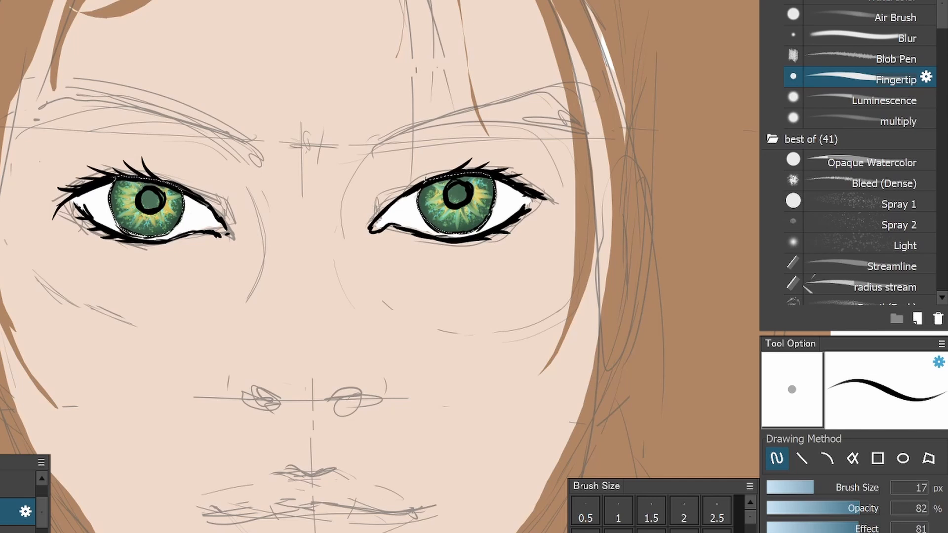
# Scatter orange speckles over both irises with the Splash 5 brush at 56 px.
pyautogui.moveTo(942, 27)
pyautogui.mouseDown()
pyautogui.moveTo(943, 69)
pyautogui.moveTo(928, 78)
pyautogui.mouseUp()
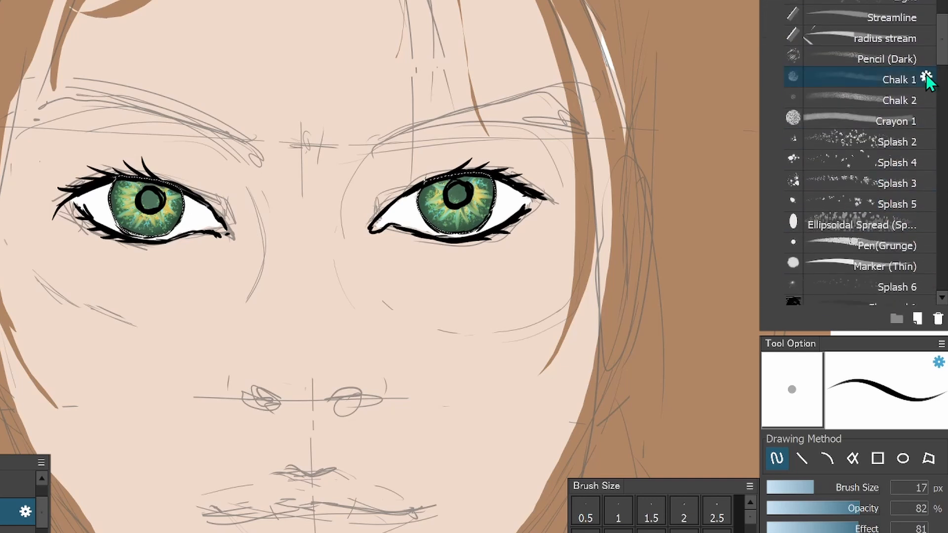
pyautogui.click(874, 203)
pyautogui.moveTo(821, 487)
pyautogui.mouseDown()
pyautogui.moveTo(855, 488)
pyautogui.moveTo(852, 472)
pyautogui.mouseUp()
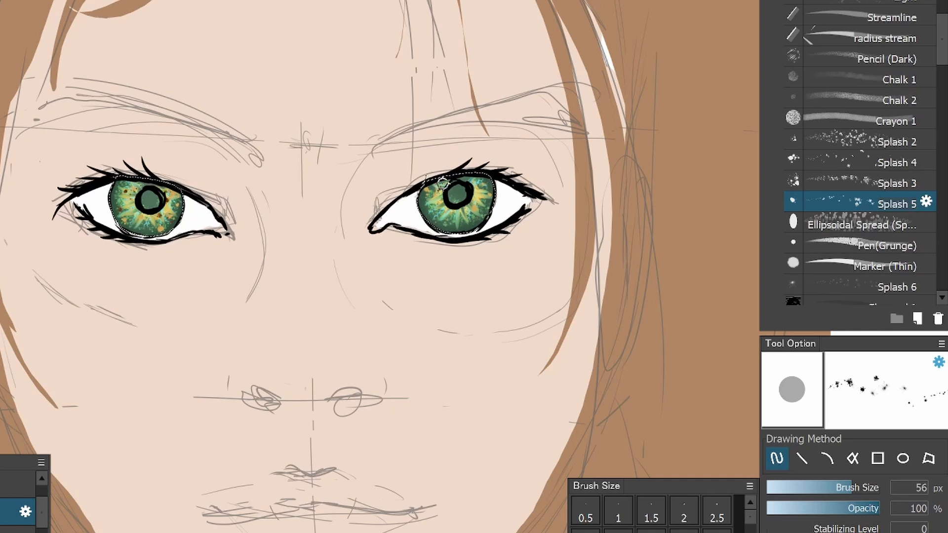
pyautogui.moveTo(443, 183)
pyautogui.mouseDown()
pyautogui.moveTo(458, 205)
pyautogui.moveTo(481, 182)
pyautogui.moveTo(470, 197)
pyautogui.mouseUp()
pyautogui.click(127, 197)
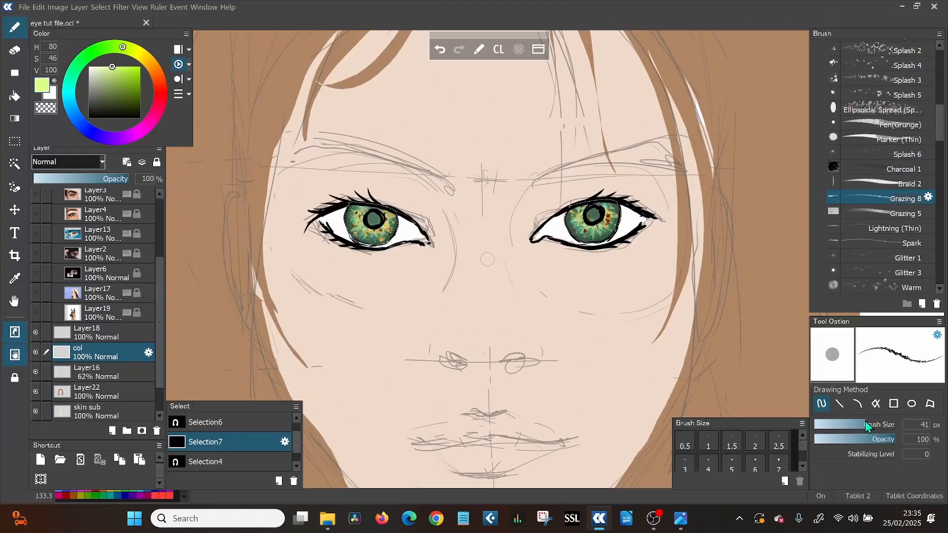
# Draw light yellow-green streaks around both pupils with Grazing 8 at 38 px, and pick a muted green (H 80, S 36, V 56).
pyautogui.moveTo(865, 421); pyautogui.dragTo(861, 422)
pyautogui.moveTo(597, 226)
pyautogui.mouseDown()
pyautogui.moveTo(599, 234)
pyautogui.moveTo(613, 225)
pyautogui.moveTo(589, 231)
pyautogui.moveTo(576, 214)
pyautogui.moveTo(615, 208)
pyautogui.mouseUp()
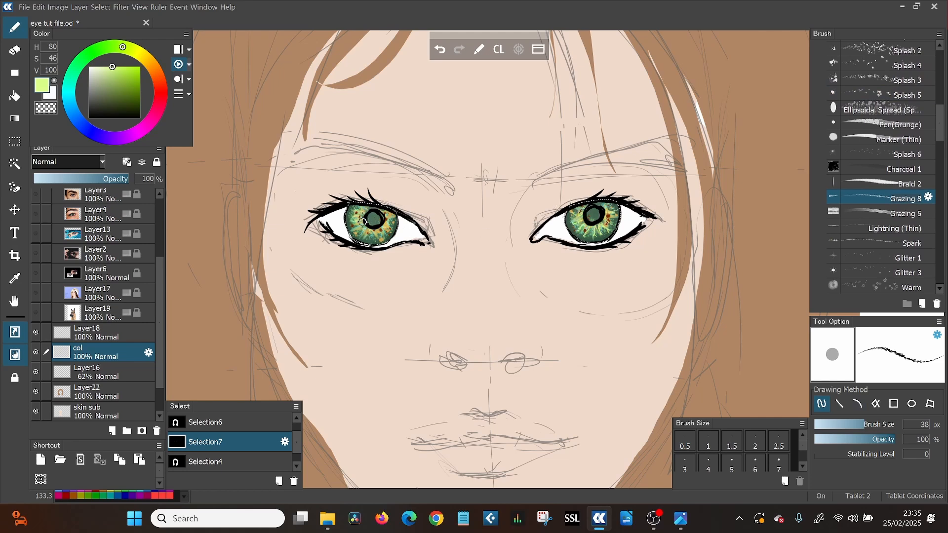
pyautogui.moveTo(364, 228)
pyautogui.mouseDown()
pyautogui.moveTo(353, 240)
pyautogui.moveTo(392, 242)
pyautogui.moveTo(392, 212)
pyautogui.mouseUp()
pyautogui.moveTo(112, 79); pyautogui.dragTo(108, 90)
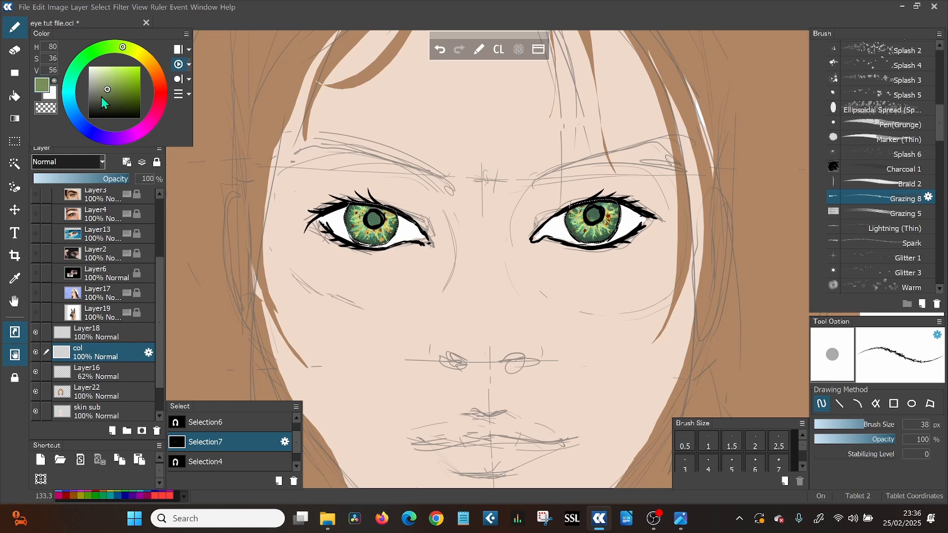
# Glaze the muted green over the textures of both irises with the Chalk 2 brush at 31 px.
pyautogui.moveTo(938, 129); pyautogui.dragTo(942, 107)
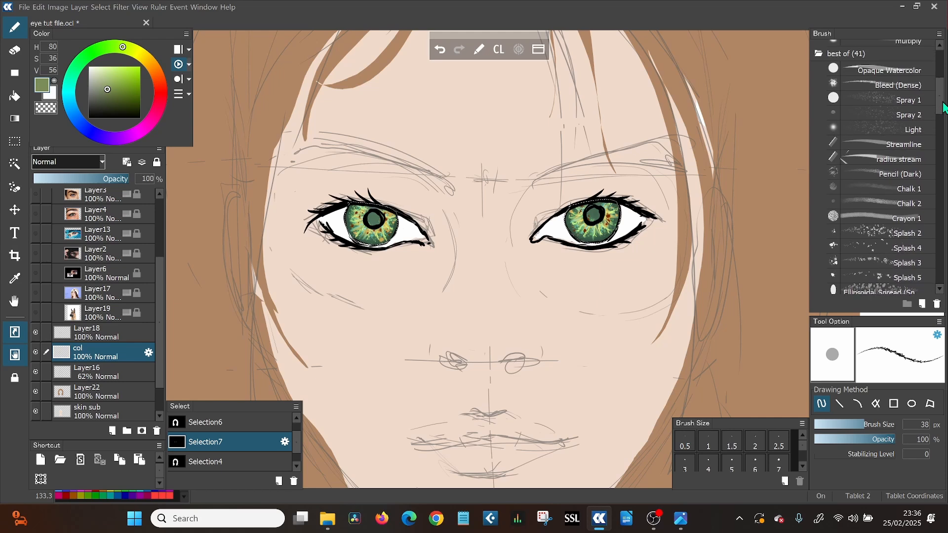
pyautogui.click(888, 198)
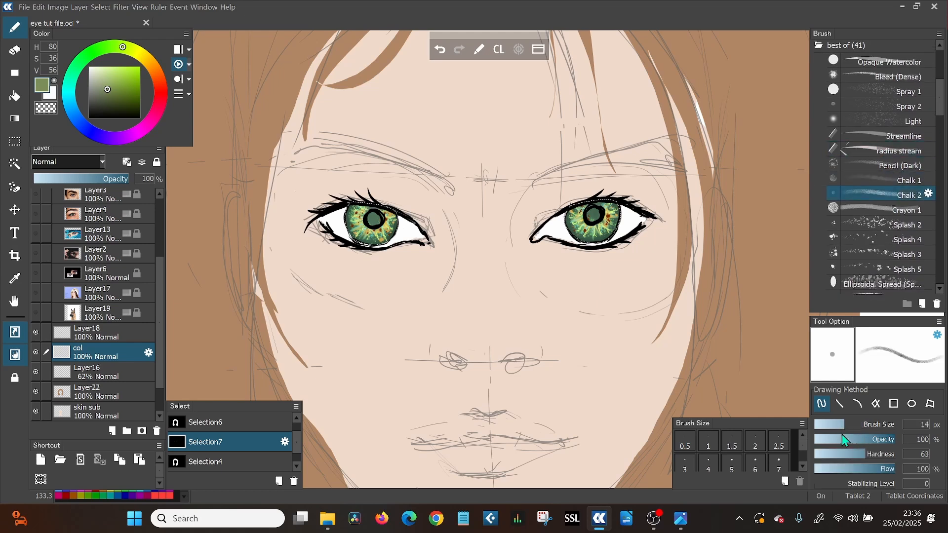
pyautogui.moveTo(844, 424)
pyautogui.mouseDown()
pyautogui.moveTo(829, 426)
pyautogui.moveTo(860, 426)
pyautogui.mouseUp()
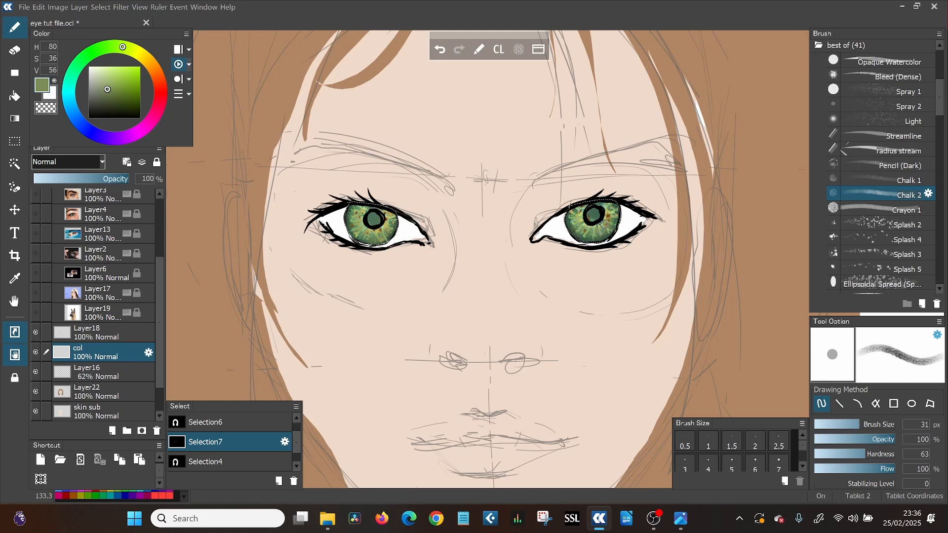
# Shade both irises with the Streamline brush at 27 px in dark greens (H 80, S 85, V 35 and H 80, S 100, V 15).
pyautogui.click(111, 101)
pyautogui.moveTo(129, 102); pyautogui.dragTo(134, 107)
pyautogui.press('b')
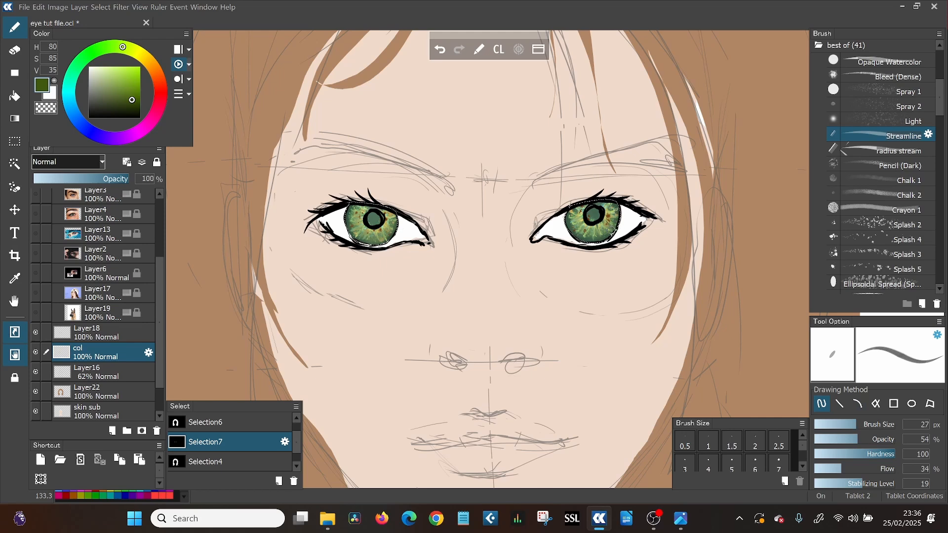
pyautogui.moveTo(135, 102); pyautogui.dragTo(141, 111)
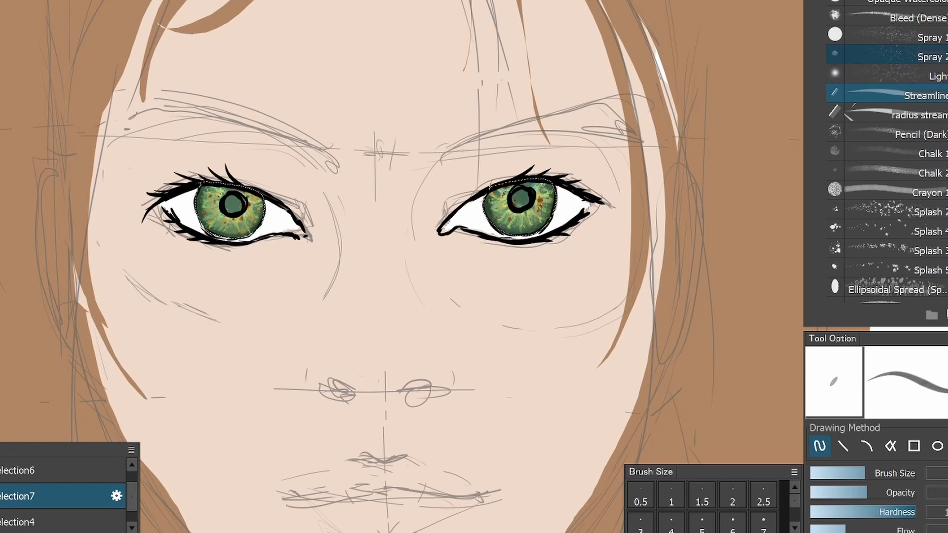
# Smudge the dark green shading into both irises with Fingertip at 17 px, 82% opacity and effect 81.
pyautogui.scroll(3, 876, 76)
pyautogui.scroll(1, 902, 114)
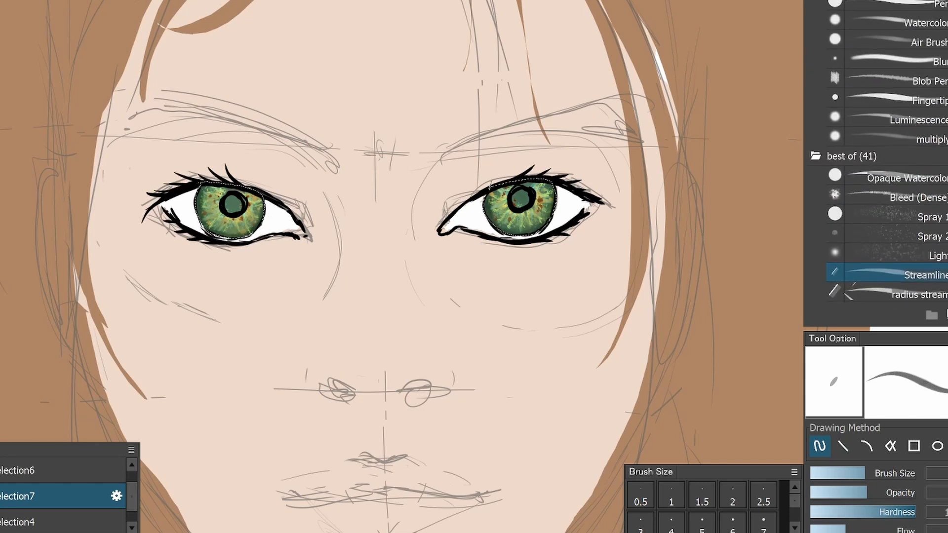
pyautogui.click(903, 109)
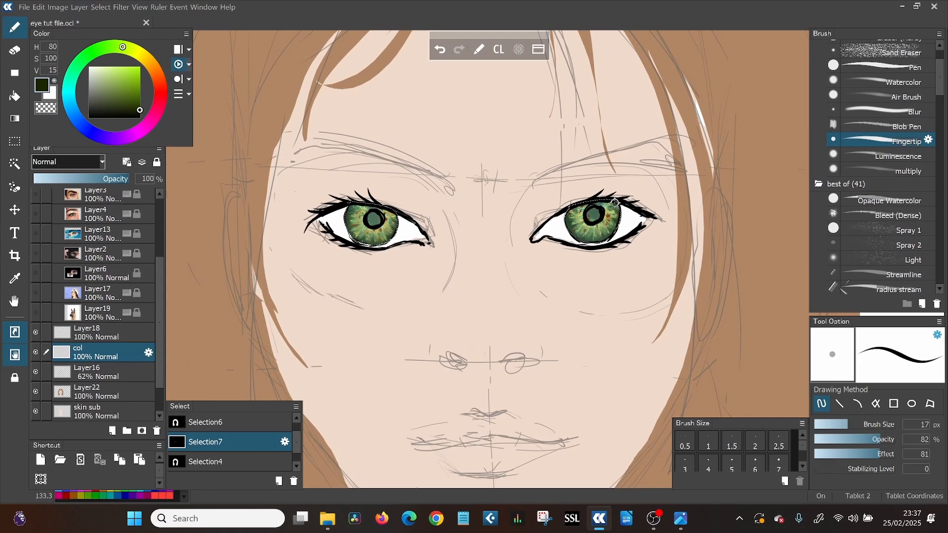
# Clear the selection and soften the iris outlines on Layer18 with Eraser (Soft) at 37 px and 34% opacity.
pyautogui.click(78, 335)
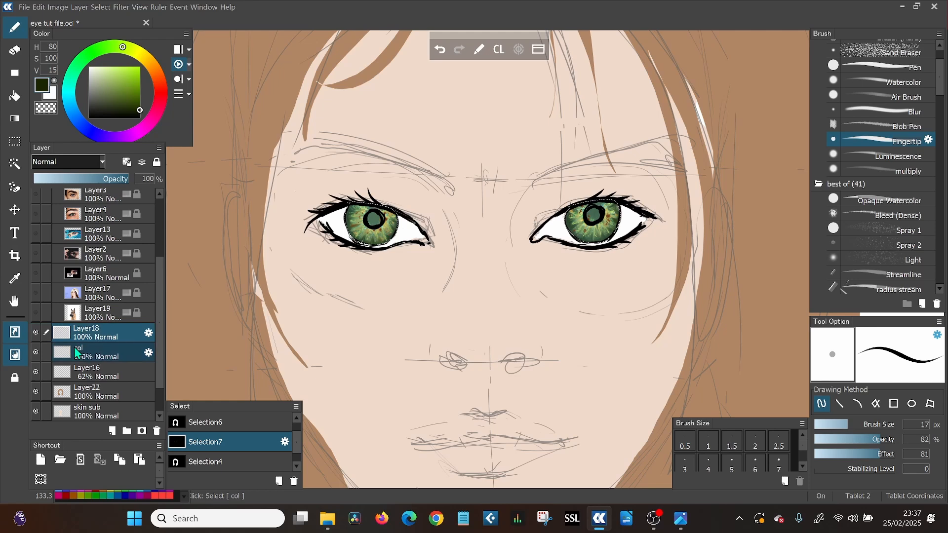
pyautogui.scroll(3, 941, 79)
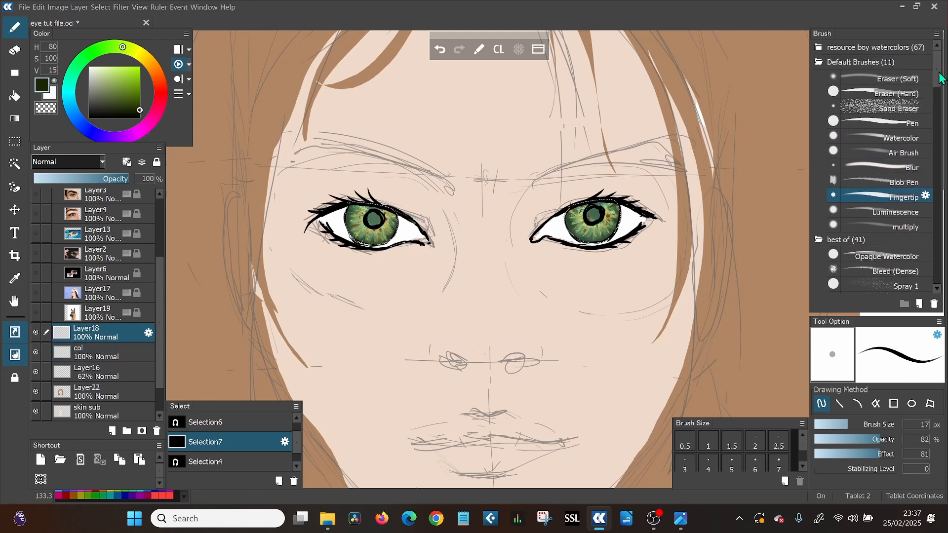
pyautogui.click(911, 77)
pyautogui.moveTo(839, 440); pyautogui.dragTo(821, 436)
pyautogui.moveTo(575, 224)
pyautogui.mouseDown()
pyautogui.moveTo(570, 213)
pyautogui.moveTo(566, 225)
pyautogui.mouseUp()
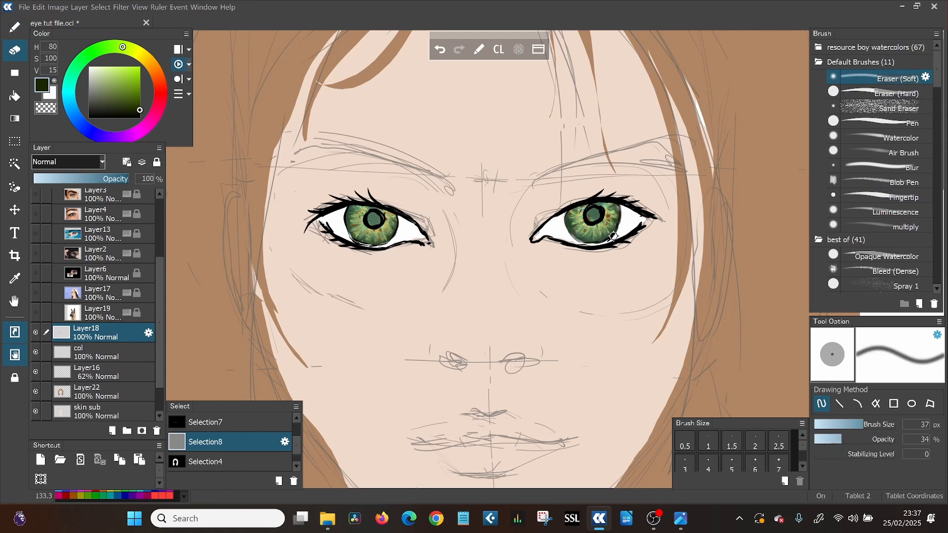
pyautogui.moveTo(618, 226)
pyautogui.mouseDown()
pyautogui.moveTo(604, 241)
pyautogui.moveTo(612, 238)
pyautogui.moveTo(588, 238)
pyautogui.moveTo(612, 235)
pyautogui.mouseUp()
pyautogui.moveTo(348, 235)
pyautogui.mouseDown()
pyautogui.moveTo(375, 242)
pyautogui.moveTo(358, 240)
pyautogui.moveTo(391, 233)
pyautogui.mouseUp()
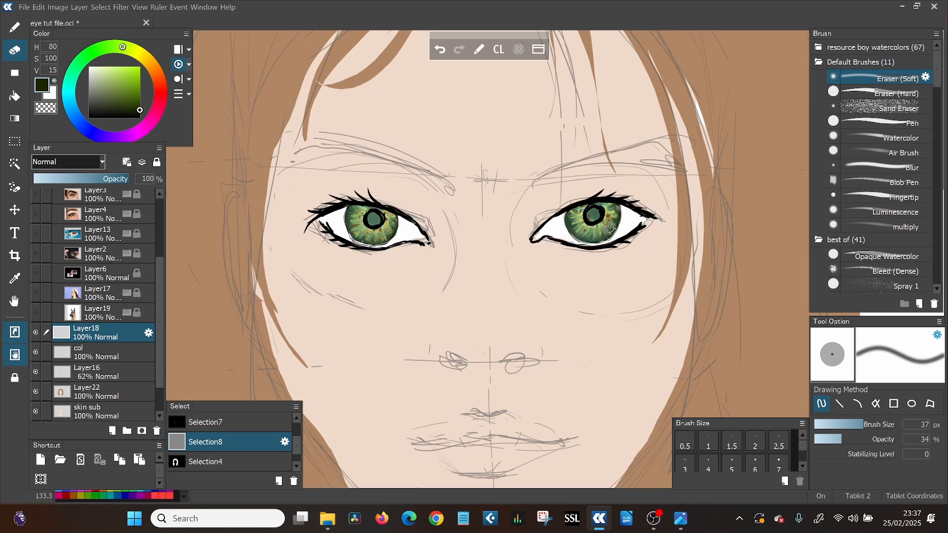
# Fill both pupils solid black with the Pen at 50 px.
pyautogui.moveTo(96, 109); pyautogui.dragTo(80, 124)
pyautogui.click(890, 123)
pyautogui.moveTo(371, 214); pyautogui.dragTo(373, 223)
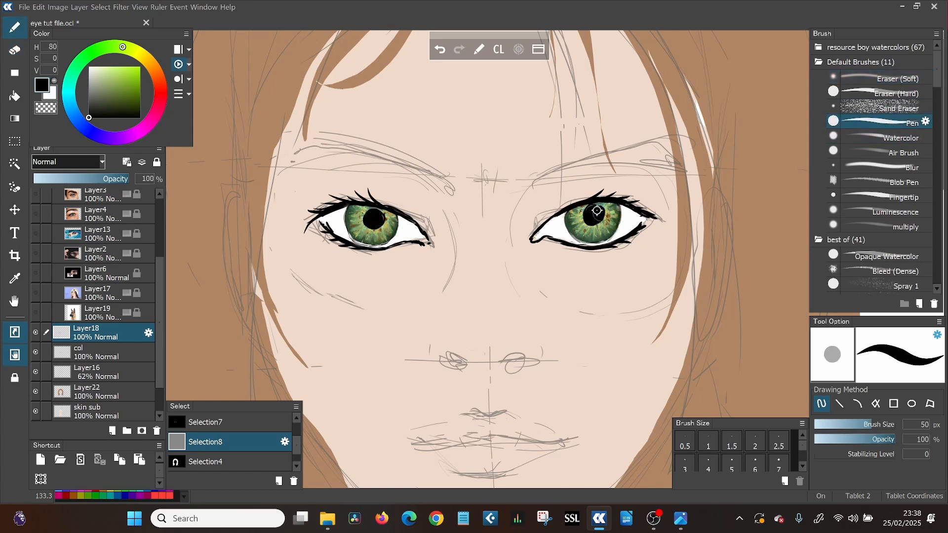
# Add a pale yellow glow (H 56, S 26, V 100) to the lower irises with Luminescence at 61 px and 60% opacity.
pyautogui.scroll(-4, 889, 158)
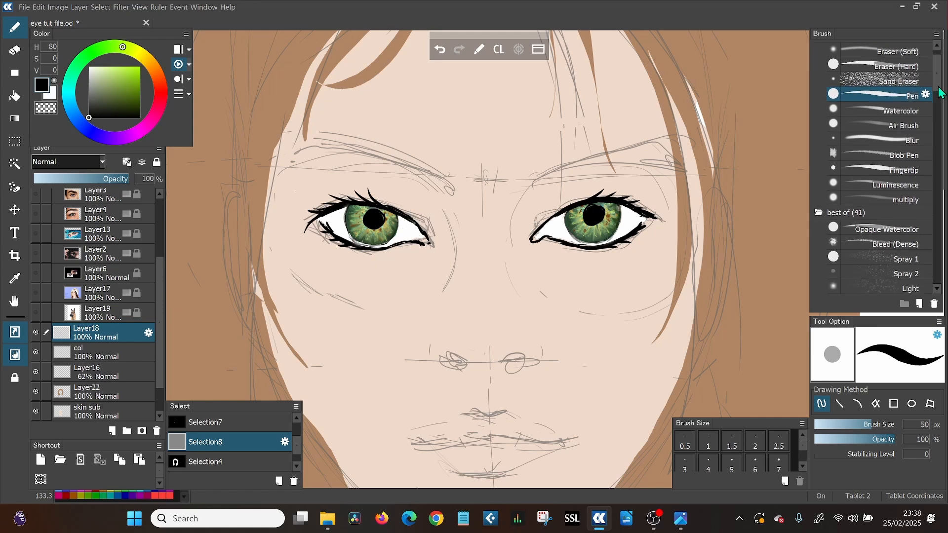
pyautogui.click(900, 154)
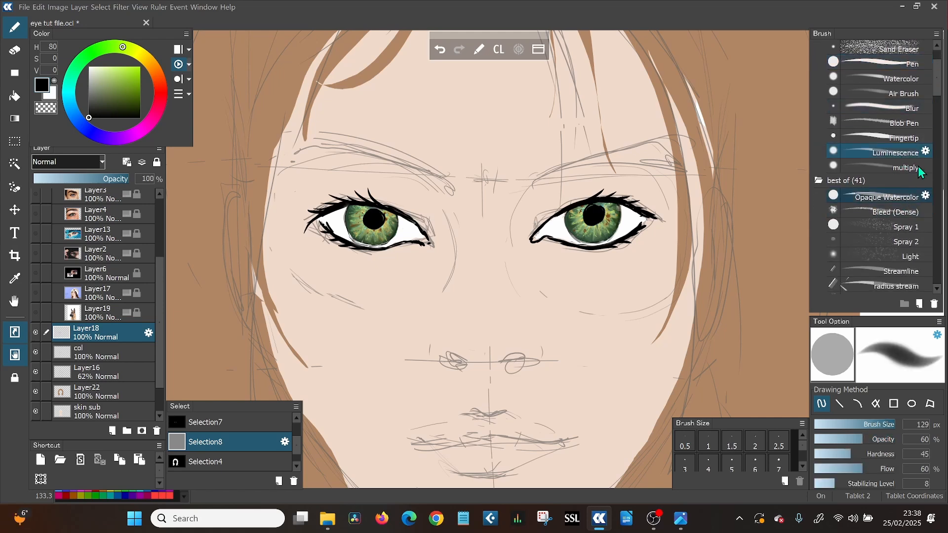
pyautogui.click(880, 426)
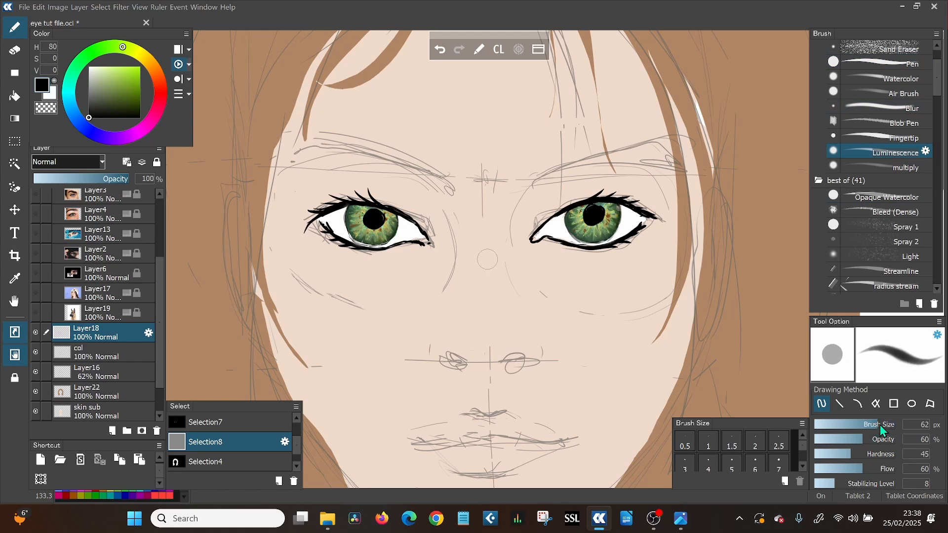
pyautogui.moveTo(879, 425); pyautogui.dragTo(878, 425)
pyautogui.moveTo(132, 50)
pyautogui.mouseDown()
pyautogui.moveTo(140, 53)
pyautogui.moveTo(102, 66)
pyautogui.mouseUp()
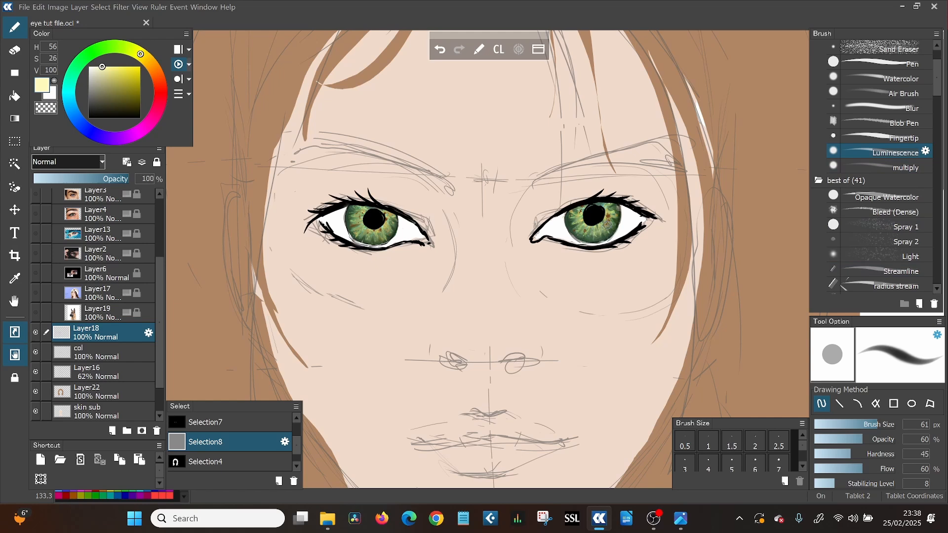
pyautogui.moveTo(607, 224)
pyautogui.mouseDown()
pyautogui.moveTo(598, 236)
pyautogui.moveTo(610, 224)
pyautogui.mouseUp()
pyautogui.hotkey('ctrl', 'z')
pyautogui.moveTo(375, 232)
pyautogui.mouseDown()
pyautogui.moveTo(396, 227)
pyautogui.moveTo(388, 231)
pyautogui.mouseUp()
# Warm the iris glow with yellow (H 56, S 59, V 94) using Luminescence at 75 px and 32% opacity.
pyautogui.moveTo(875, 425)
pyautogui.mouseDown()
pyautogui.moveTo(886, 425)
pyautogui.moveTo(841, 440)
pyautogui.mouseUp()
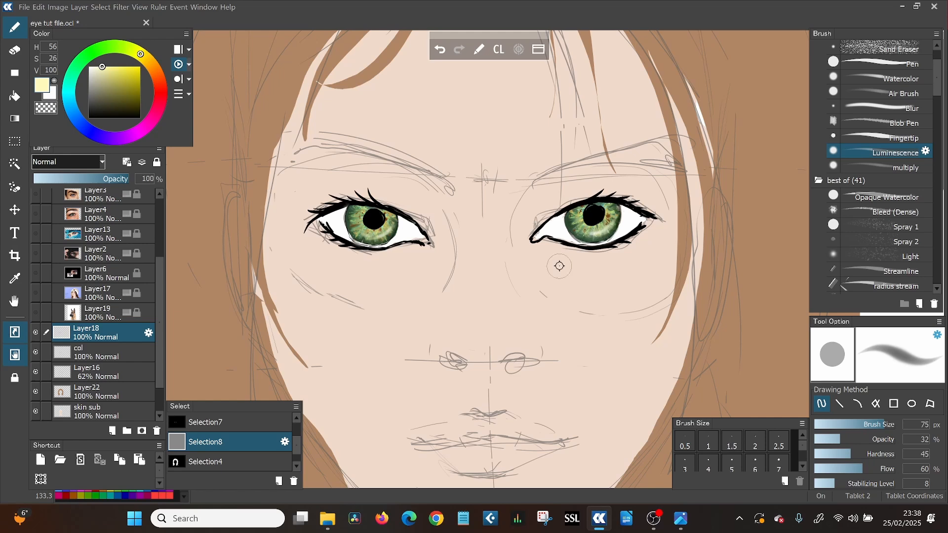
pyautogui.click(118, 69)
pyautogui.moveTo(365, 234)
pyautogui.mouseDown()
pyautogui.moveTo(399, 220)
pyautogui.moveTo(382, 234)
pyautogui.mouseUp()
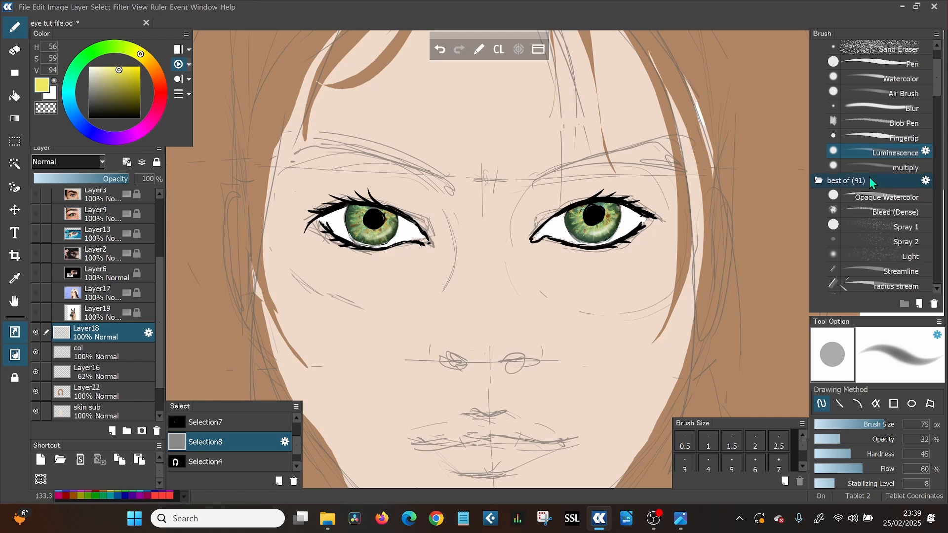
# Choose the multiply brush at 27 px and review its blending mode options, keeping Multiply.
pyautogui.click(893, 167)
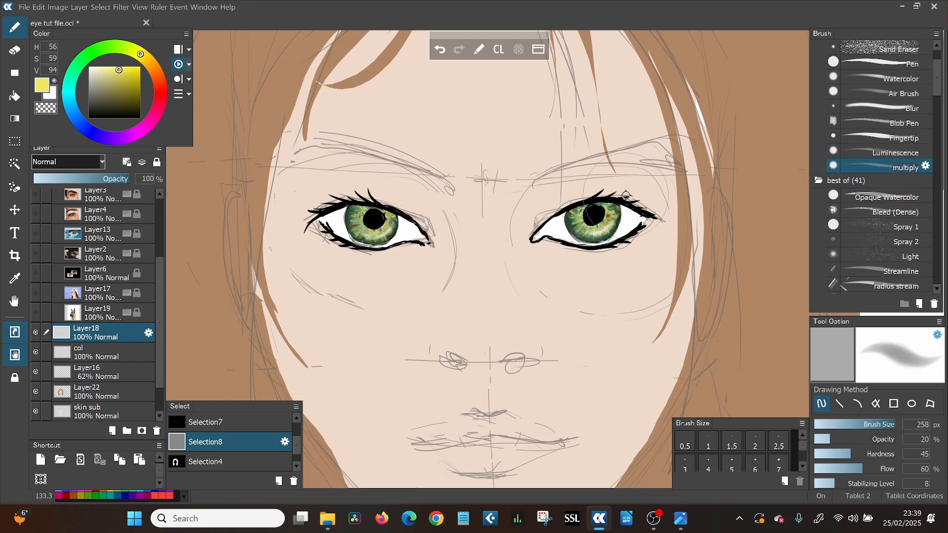
pyautogui.moveTo(872, 427); pyautogui.dragTo(857, 425)
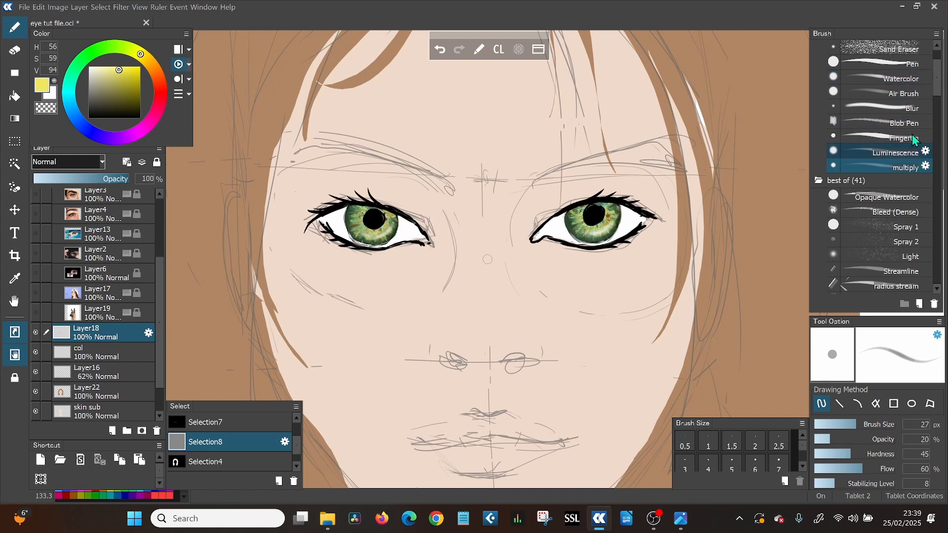
pyautogui.click(936, 34)
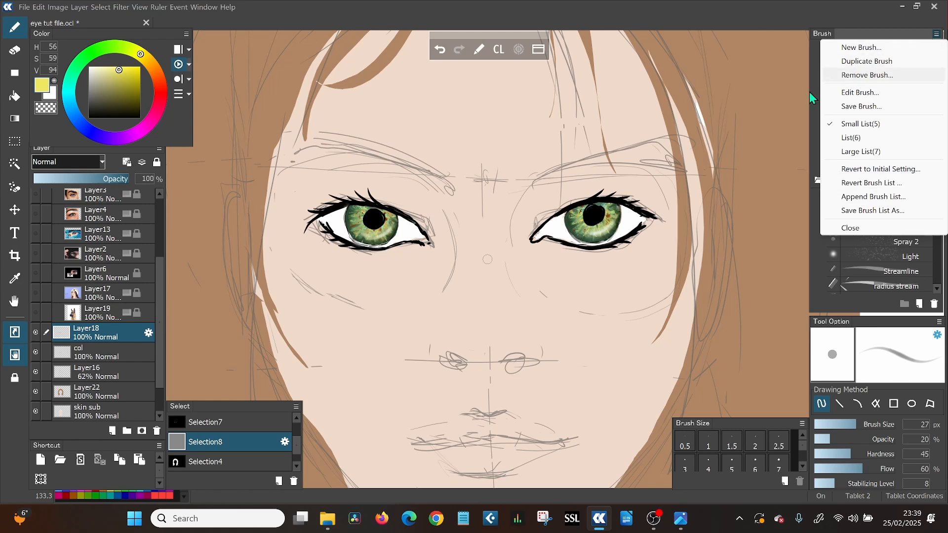
pyautogui.click(813, 108)
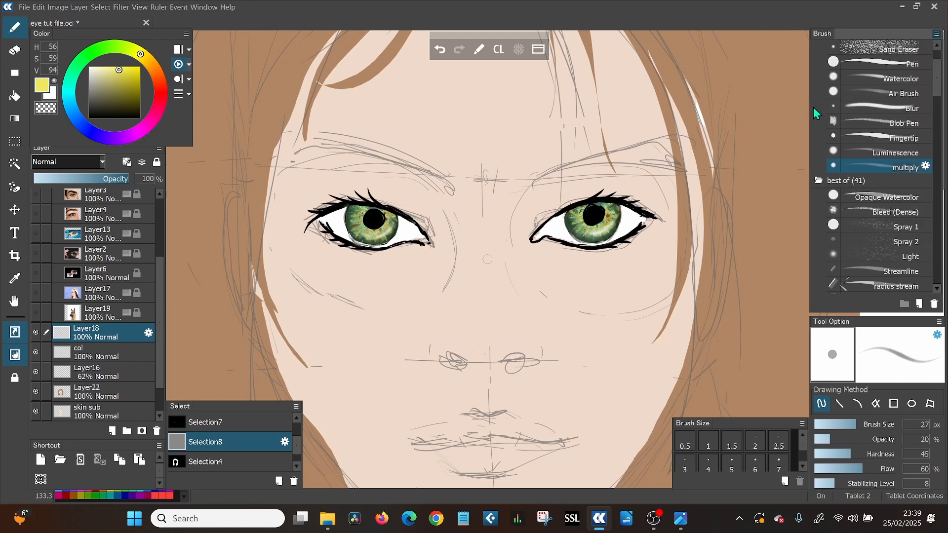
pyautogui.click(926, 167)
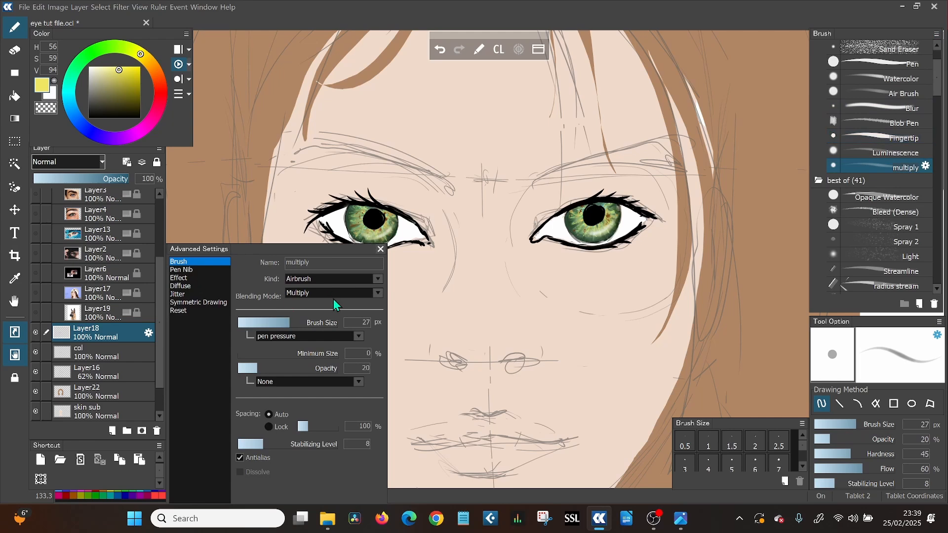
pyautogui.click(378, 293)
pyautogui.moveTo(378, 328)
pyautogui.mouseDown()
pyautogui.moveTo(379, 347)
pyautogui.moveTo(380, 307)
pyautogui.moveTo(378, 318)
pyautogui.mouseUp()
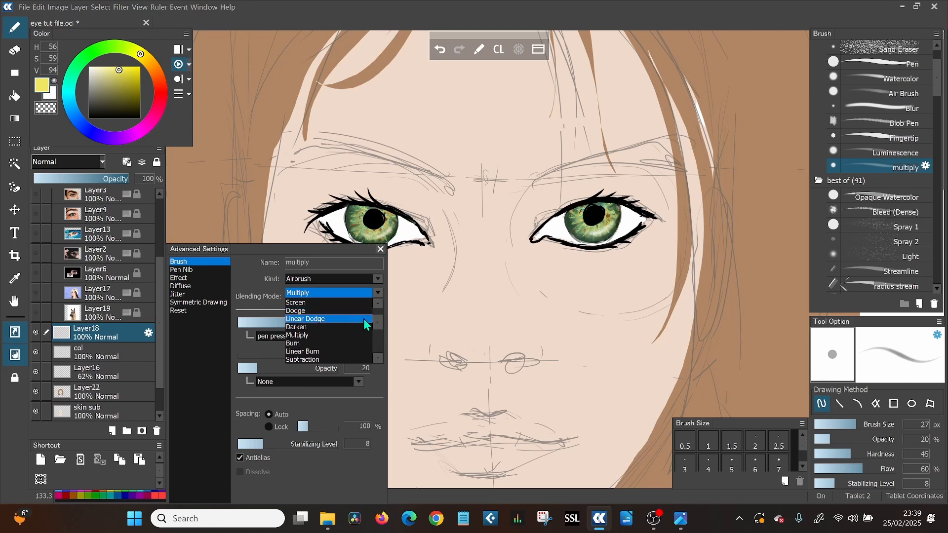
pyautogui.click(332, 294)
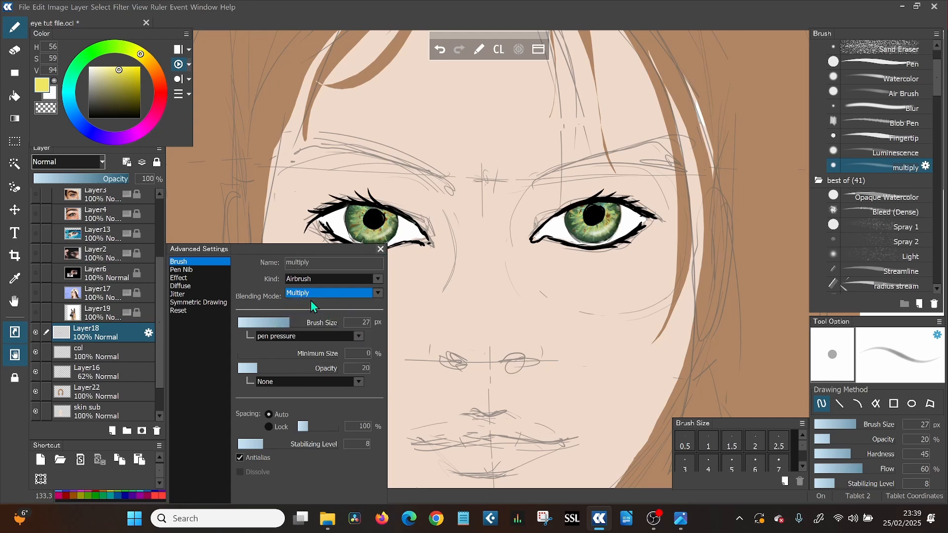
pyautogui.click(380, 249)
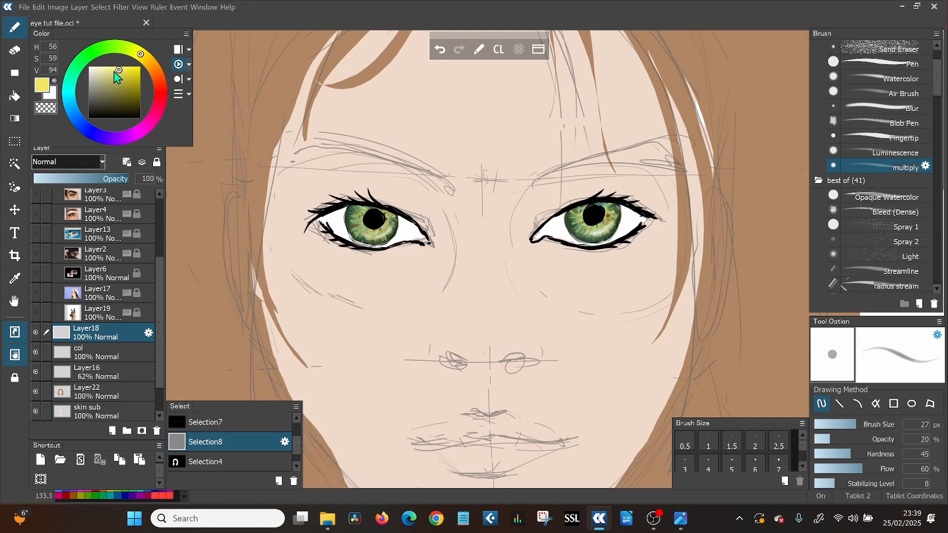
# Shade the eye whites in light grey (H 56, S 4, V 66) with the multiply brush at 32% opacity.
pyautogui.click(94, 85)
pyautogui.click(91, 85)
pyautogui.moveTo(829, 439); pyautogui.dragTo(840, 436)
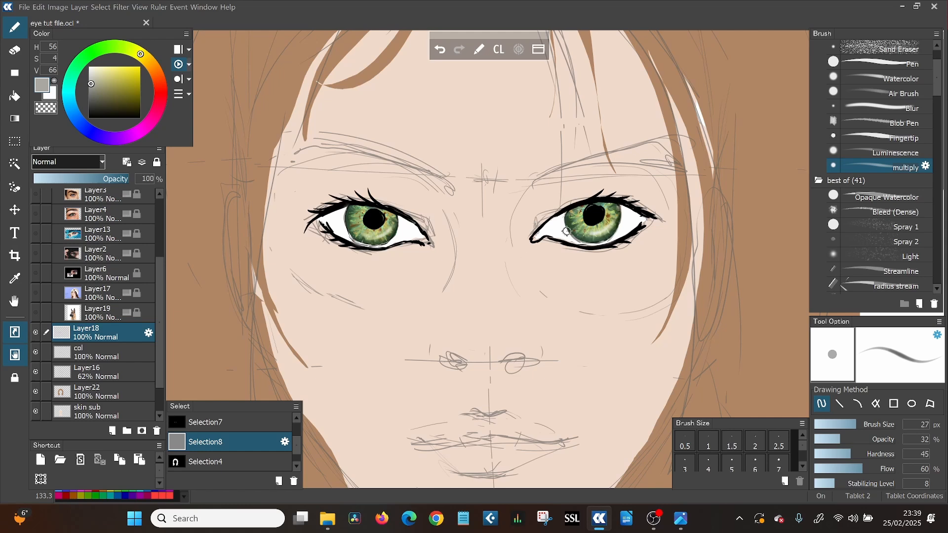
pyautogui.click(926, 167)
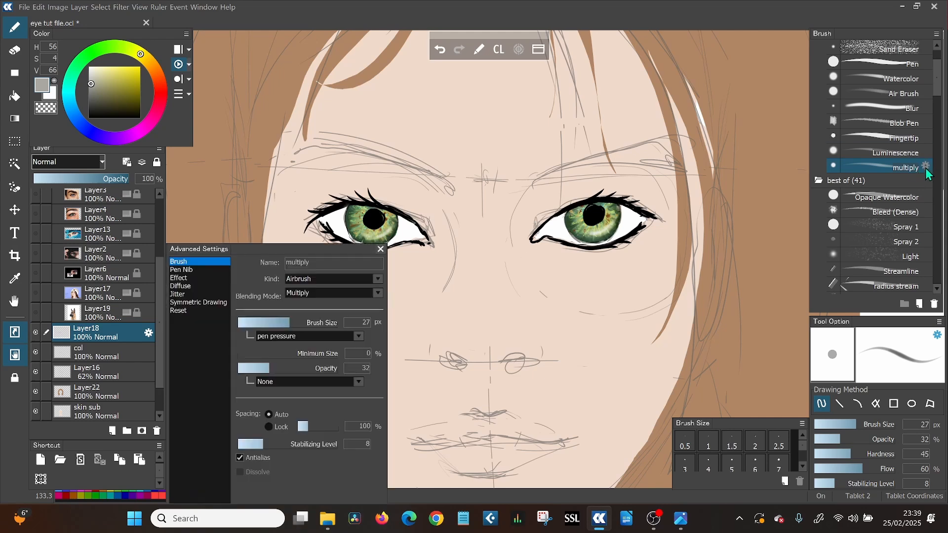
pyautogui.click(380, 249)
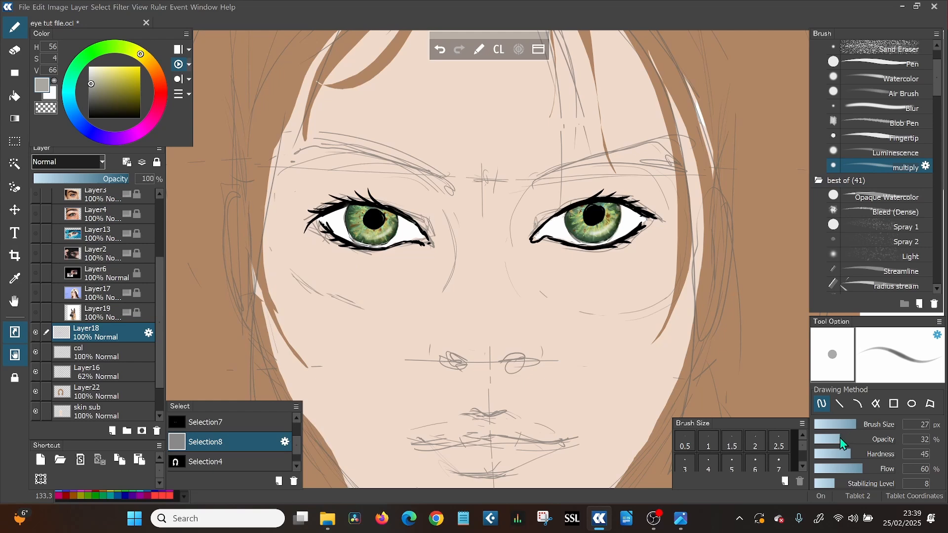
# Deepen the shadows in both eyes with the multiply brush at 47 px in dark grey (H 56, S 13, V 26).
pyautogui.click(866, 423)
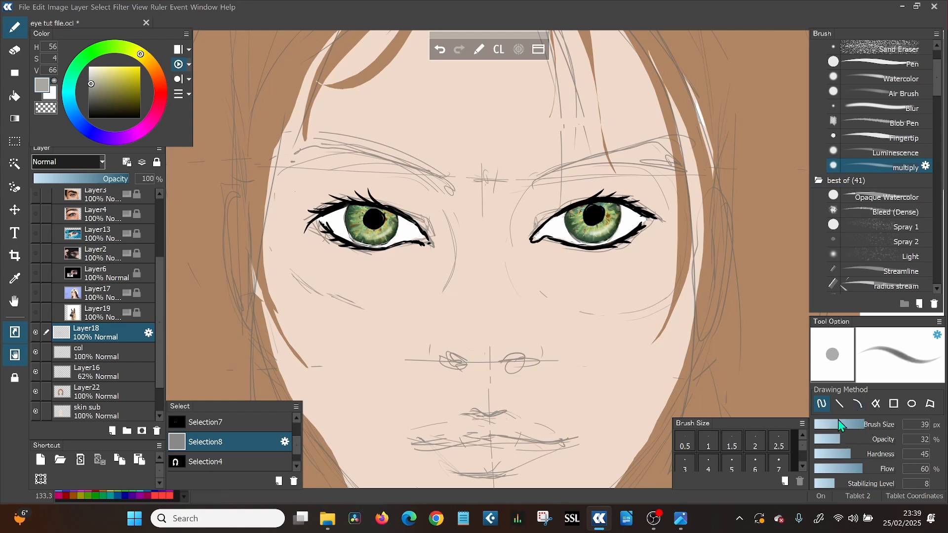
pyautogui.click(869, 425)
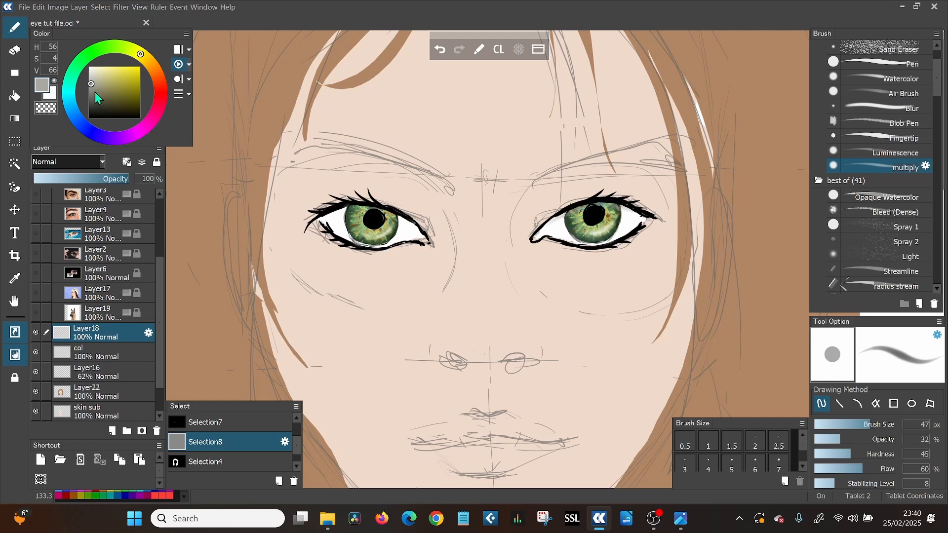
pyautogui.moveTo(95, 92); pyautogui.dragTo(95, 105)
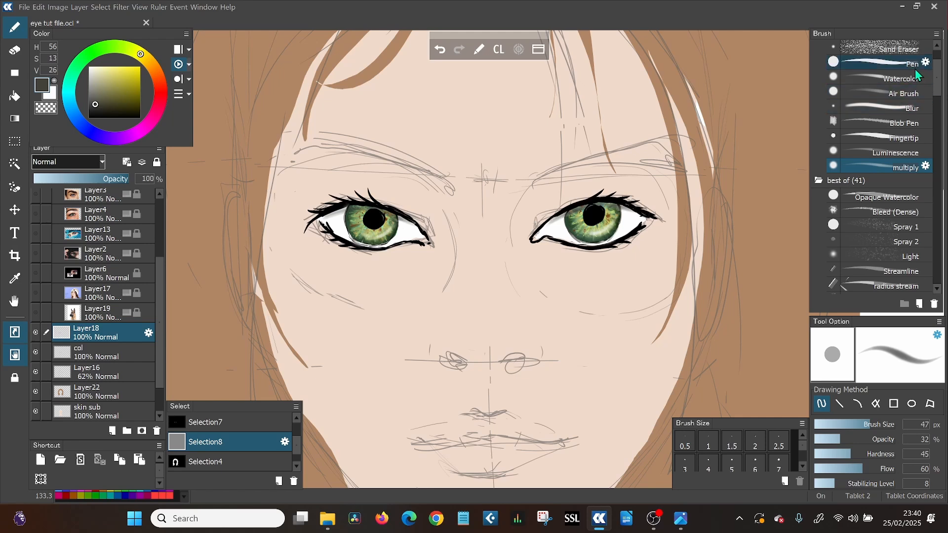
# Paint white highlights across the pupils and irises of both eyes with the Pen at 19 px.
pyautogui.click(898, 68)
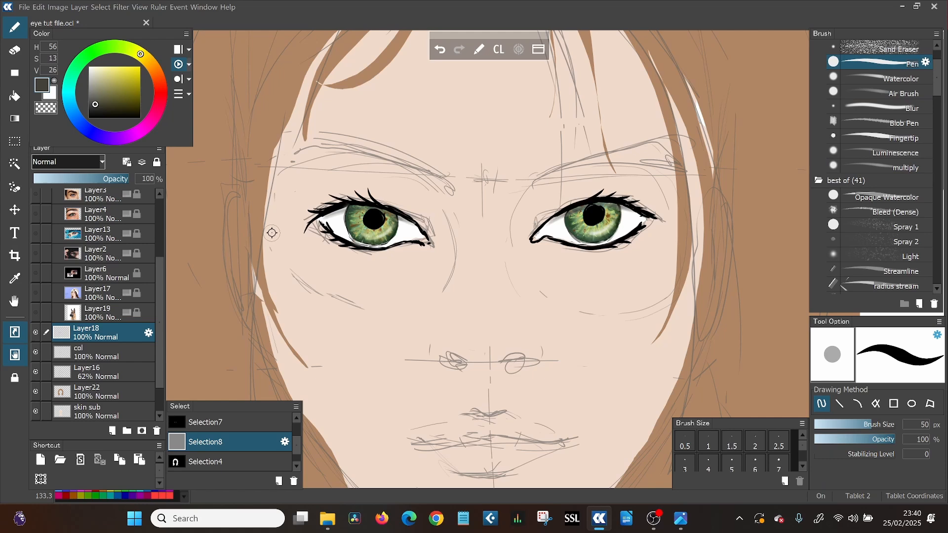
pyautogui.moveTo(869, 429); pyautogui.dragTo(851, 425)
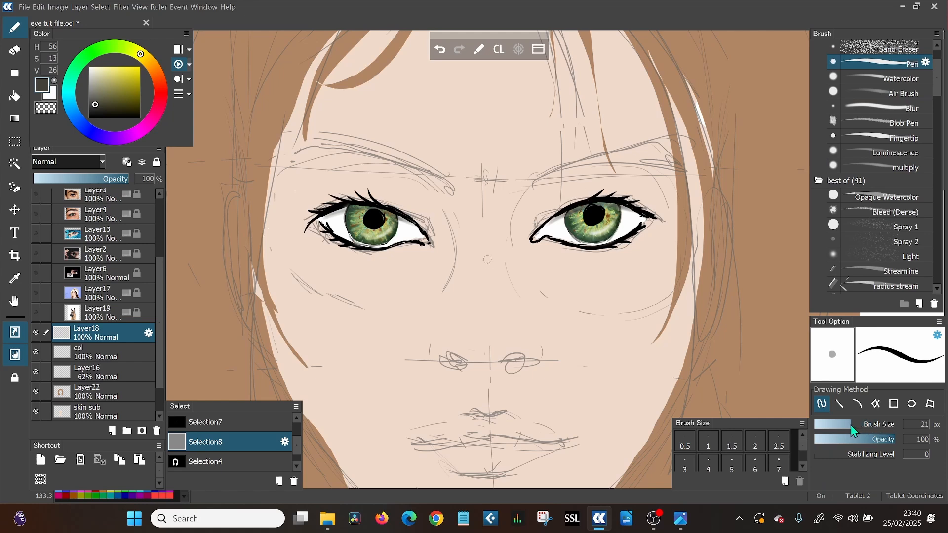
pyautogui.press('x')
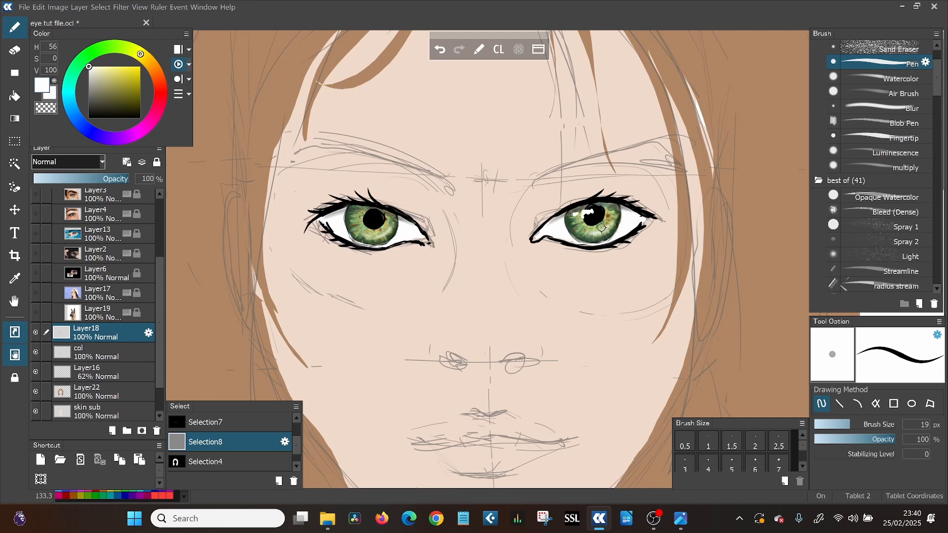
pyautogui.moveTo(356, 216); pyautogui.dragTo(365, 215)
pyautogui.hotkey('ctrl', 'z')
pyautogui.moveTo(384, 210); pyautogui.dragTo(371, 224)
pyautogui.moveTo(607, 222); pyautogui.dragTo(604, 219)
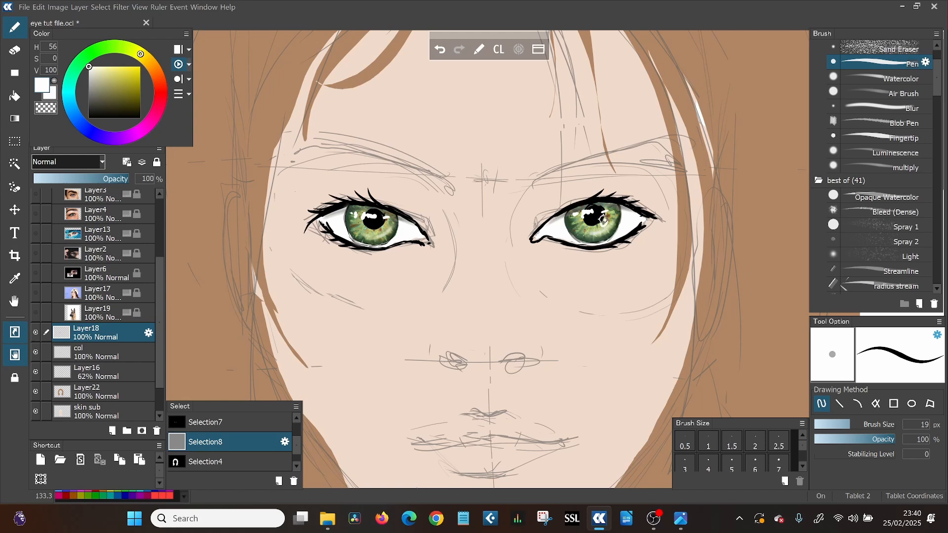
# Try alternative white highlights on the opposite side of the pupils in both eyes.
pyautogui.click(604, 223)
pyautogui.hotkey('ctrl', 'z')
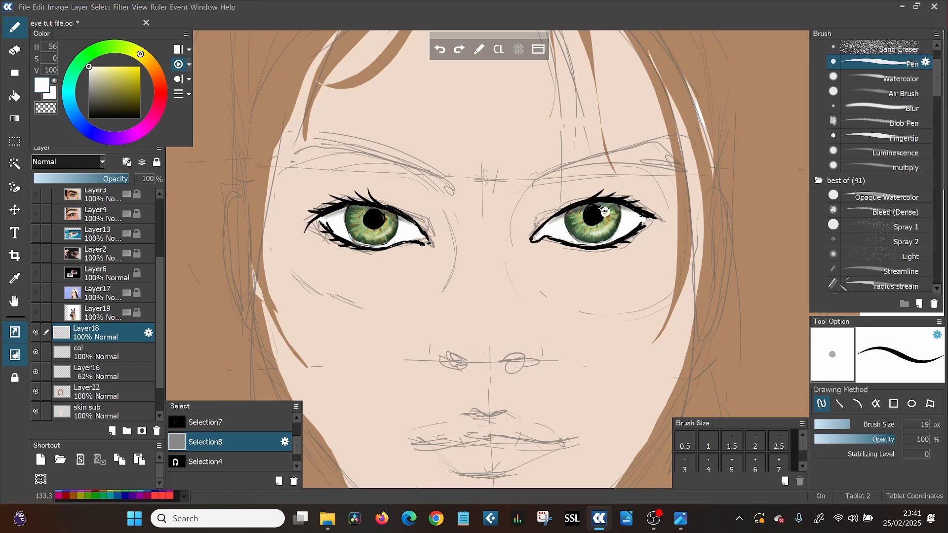
pyautogui.click(605, 211)
pyautogui.click(385, 218)
pyautogui.hotkey('ctrl', 'z')
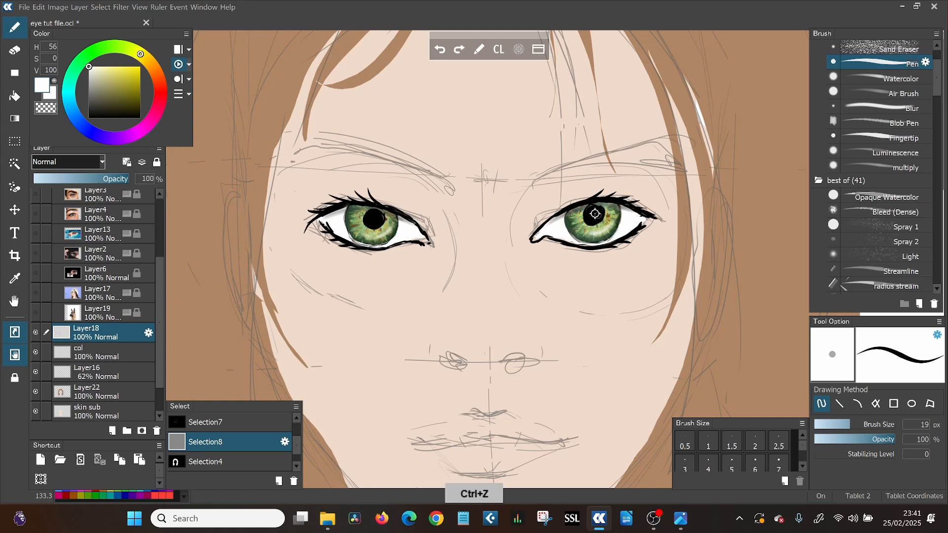
pyautogui.moveTo(614, 211)
pyautogui.mouseDown()
pyautogui.moveTo(598, 216)
pyautogui.moveTo(608, 214)
pyautogui.moveTo(599, 208)
pyautogui.mouseUp()
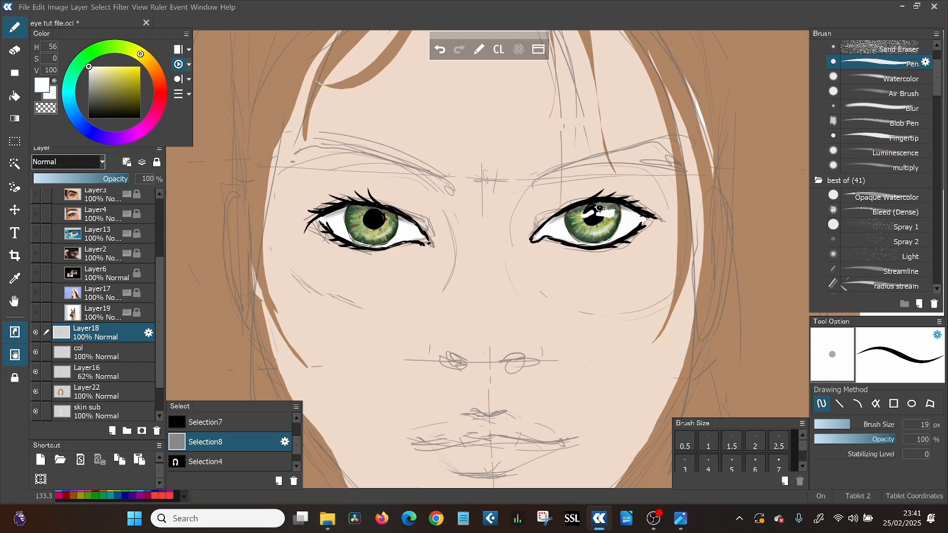
pyautogui.moveTo(380, 221); pyautogui.dragTo(395, 220)
pyautogui.hotkey('ctrl', 'z')
# Repaint the white highlights across both pupils with the 19 px Pen and build them up at 34 px and 52% opacity.
pyautogui.click(575, 215)
pyautogui.moveTo(577, 215); pyautogui.dragTo(607, 211)
pyautogui.click(609, 211)
pyautogui.moveTo(356, 216); pyautogui.dragTo(380, 216)
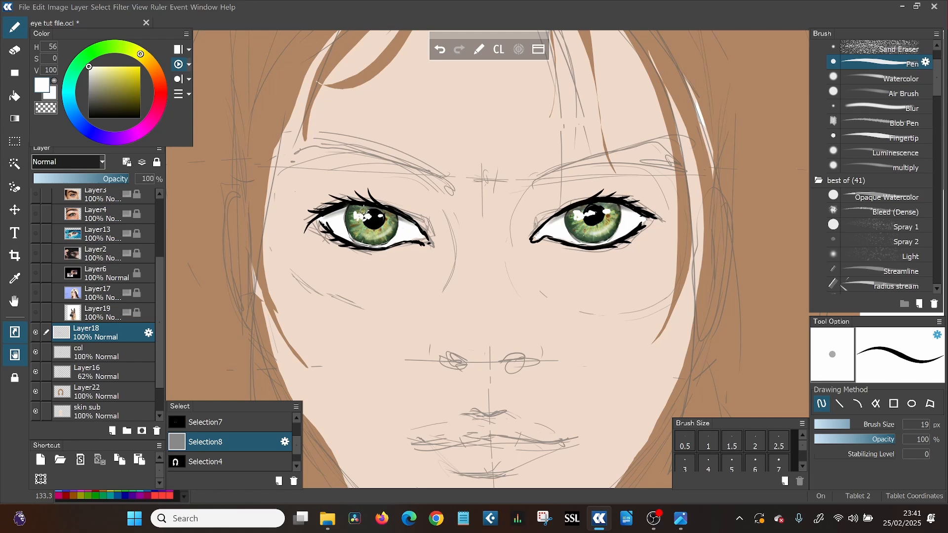
pyautogui.moveTo(897, 440)
pyautogui.mouseDown()
pyautogui.moveTo(857, 440)
pyautogui.moveTo(862, 426)
pyautogui.mouseUp()
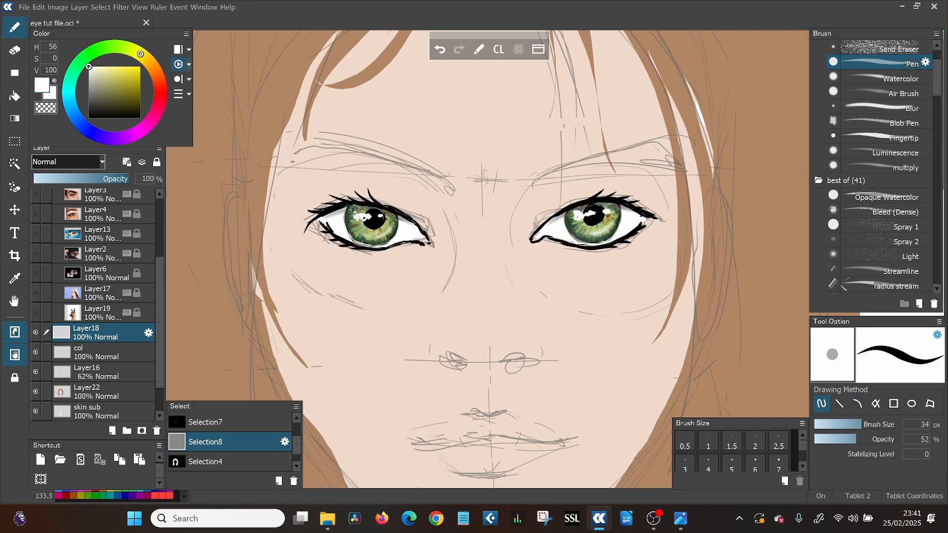
pyautogui.moveTo(358, 215); pyautogui.dragTo(379, 215)
# Tint the inner corners of both eyes light pink (H 345, S 22) with the Pen at 34 px and 52% opacity.
pyautogui.click(159, 105)
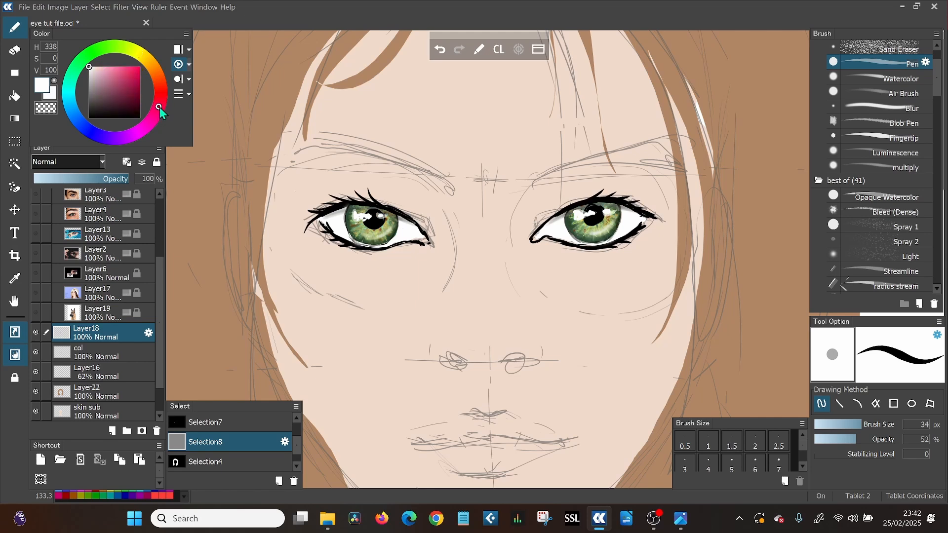
pyautogui.click(104, 67)
pyautogui.moveTo(105, 68); pyautogui.dragTo(101, 66)
pyautogui.moveTo(539, 237); pyautogui.dragTo(541, 236)
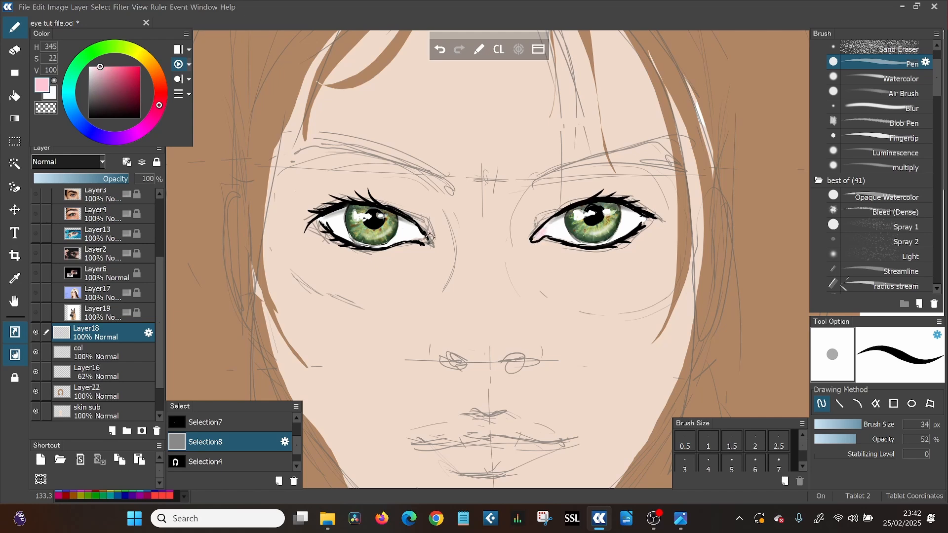
pyautogui.moveTo(425, 237); pyautogui.dragTo(409, 217)
# Shade the outer and inner corners of both eye whites in muted mauve (H 345, S 15, V 68).
pyautogui.moveTo(103, 75); pyautogui.dragTo(96, 83)
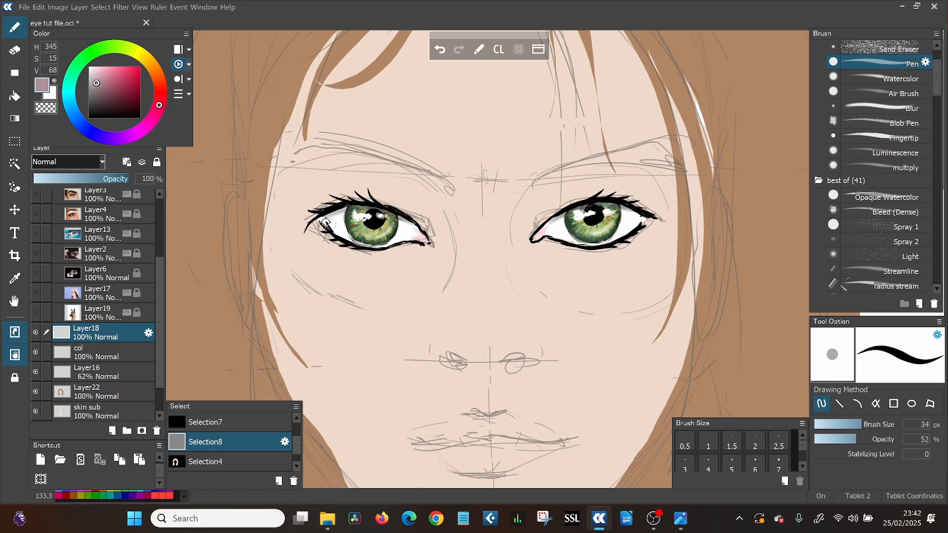
pyautogui.moveTo(333, 220); pyautogui.dragTo(326, 217)
pyautogui.moveTo(633, 212); pyautogui.dragTo(644, 222)
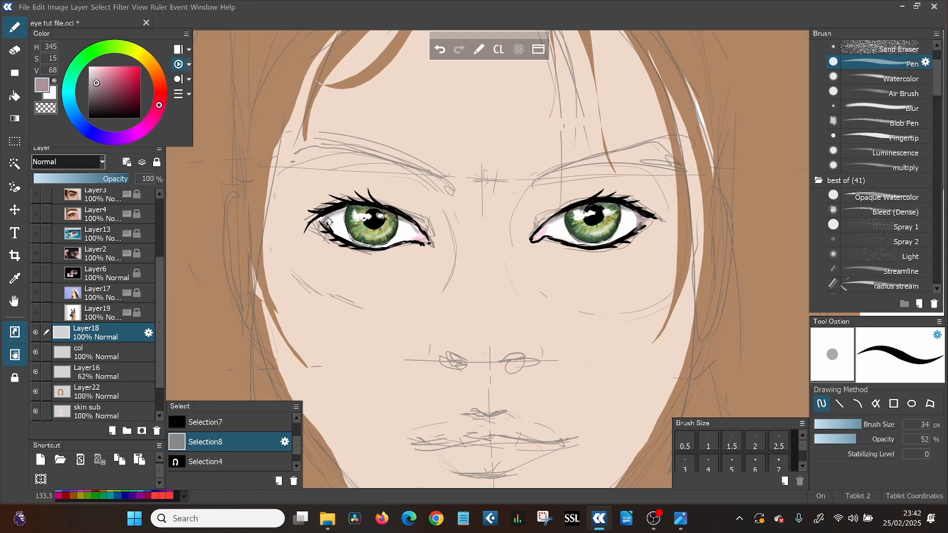
pyautogui.moveTo(416, 231); pyautogui.dragTo(413, 239)
pyautogui.moveTo(545, 231); pyautogui.dragTo(552, 238)
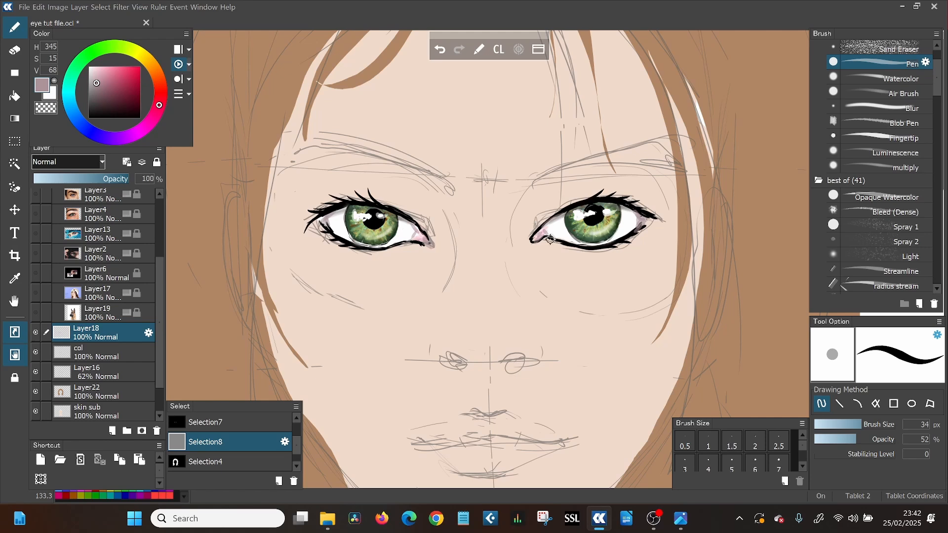
# Add white highlights to the tear ducts at the inner corners of both eyes.
pyautogui.moveTo(100, 72); pyautogui.dragTo(89, 67)
pyautogui.moveTo(427, 245); pyautogui.dragTo(429, 242)
pyautogui.moveTo(538, 244); pyautogui.dragTo(535, 241)
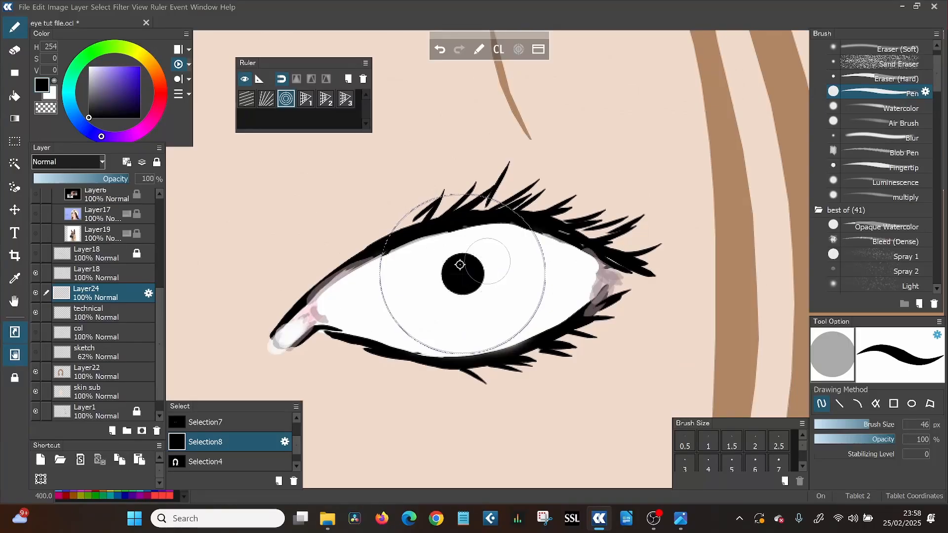
pyautogui.moveTo(593, 140); pyautogui.dragTo(599, 250)
pyautogui.hotkey('ctrl', 'z')
pyautogui.scroll(3, 599, 250)
# Texture the blue iris on the technical layer with light pink (H 301, S 39) specks and blend them with Fingertip at 17 px.
pyautogui.click(138, 132)
pyautogui.click(109, 67)
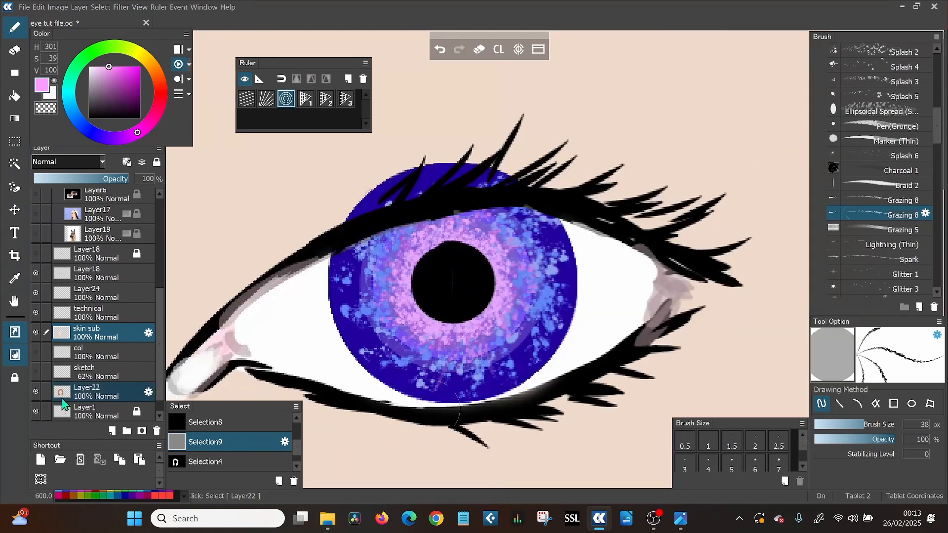
pyautogui.click(107, 312)
pyautogui.moveTo(378, 248); pyautogui.dragTo(407, 269)
pyautogui.click(851, 424)
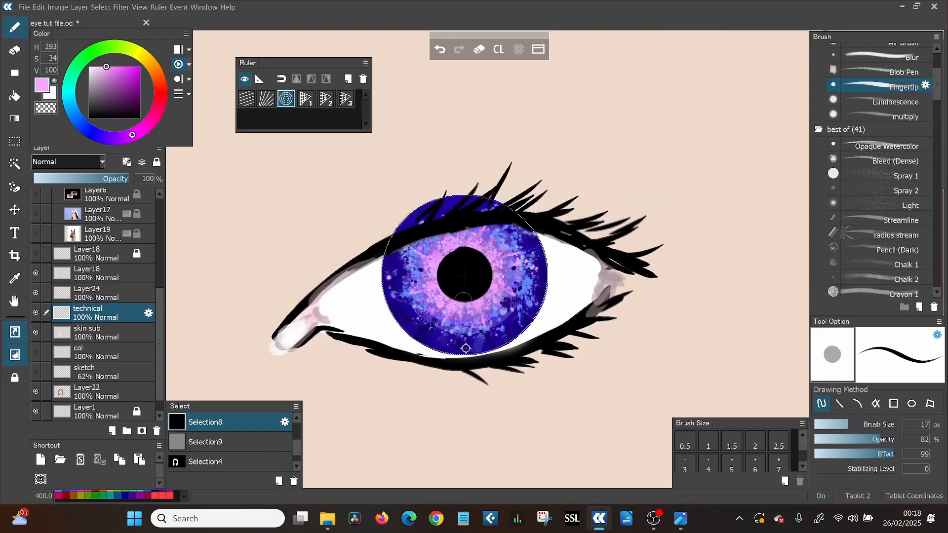
# Strengthen the pink rays around the pupil with the Pen in H 293, S 43.
pyautogui.click(833, 425)
pyautogui.click(110, 67)
pyautogui.scroll(3, 896, 131)
pyautogui.click(894, 128)
# Smudge the iris colours into radial streaks around the pupil with Fingertip at 5.3 px, 82% opacity and effect 78.
pyautogui.click(882, 202)
pyautogui.click(879, 455)
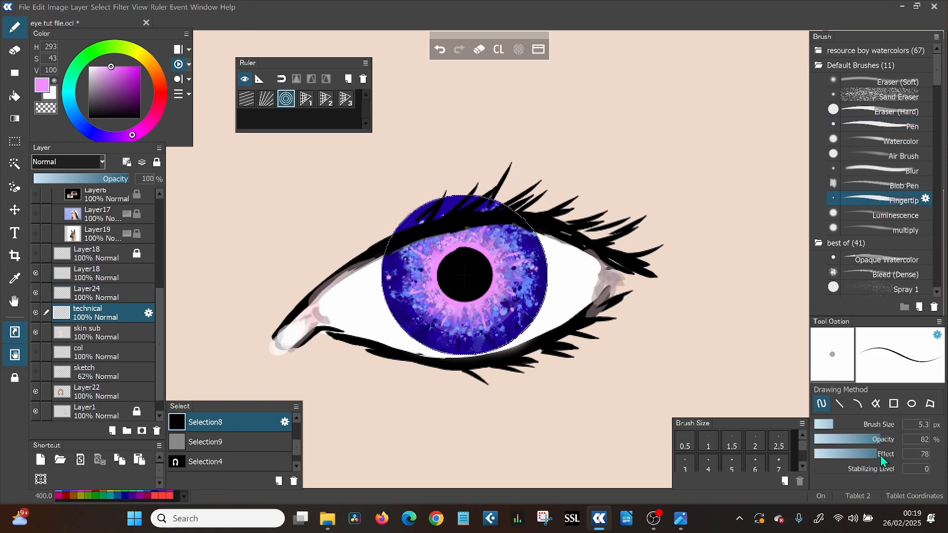
pyautogui.moveTo(495, 249); pyautogui.dragTo(516, 227)
pyautogui.moveTo(432, 257); pyautogui.dragTo(414, 234)
pyautogui.moveTo(437, 302)
pyautogui.mouseDown()
pyautogui.moveTo(414, 326)
pyautogui.moveTo(460, 339)
pyautogui.mouseUp()
pyautogui.moveTo(509, 278)
pyautogui.mouseDown()
pyautogui.moveTo(541, 294)
pyautogui.moveTo(518, 316)
pyautogui.mouseUp()
# Scatter warm pink (H 345) specks over the violet iris and smudge them with Fingertip.
pyautogui.scroll(-4, 896, 198)
pyautogui.click(900, 251)
pyautogui.click(896, 236)
pyautogui.click(158, 105)
pyautogui.scroll(4, 896, 172)
pyautogui.click(888, 184)
# Brighten the iris with Luminescence at 65 px and 32% opacity in light pink (H 345, S 20).
pyautogui.click(889, 200)
pyautogui.click(872, 425)
pyautogui.click(98, 67)
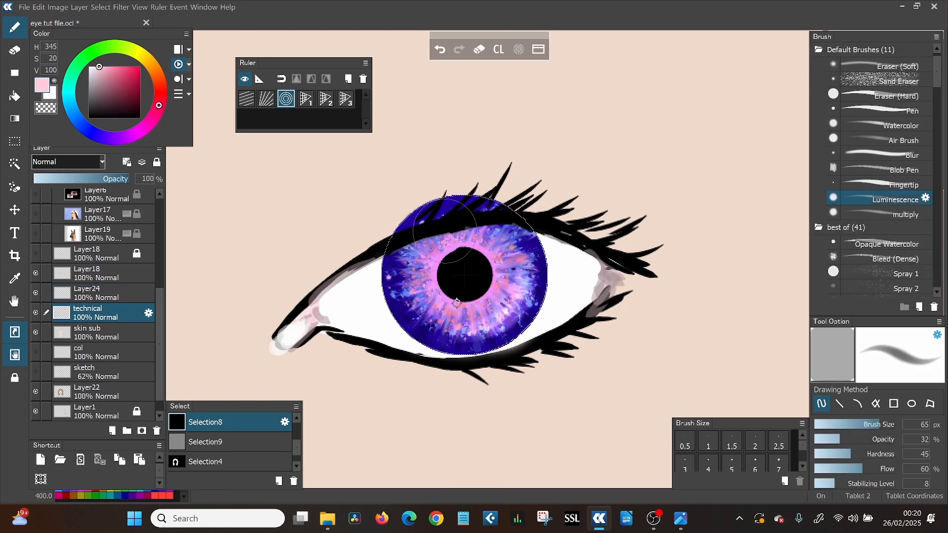
# Move the skin sub layer directly above Layer24 and choose the Pen in dark blue (H 247).
pyautogui.click(99, 332)
pyautogui.moveTo(99, 332); pyautogui.dragTo(99, 286)
pyautogui.click(97, 134)
pyautogui.click(894, 111)
pyautogui.click(140, 106)
# Make Selection9 the active selection layer.
pyautogui.click(219, 443)
pyautogui.scroll(-1, 218, 442)
pyautogui.click(237, 444)
pyautogui.scroll(1, 237, 445)
pyautogui.click(222, 453)
# Paint white highlights across the iris and pupil on the unlocked Layer18 with the Pen and a 20 px Air Brush at 28% opacity.
pyautogui.click(98, 273)
pyautogui.click(89, 66)
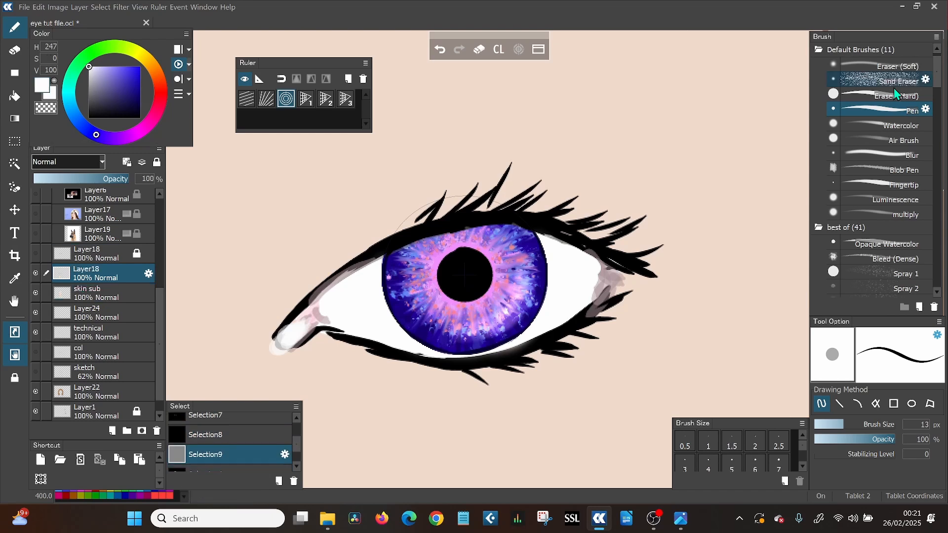
pyautogui.moveTo(426, 269); pyautogui.dragTo(397, 276)
pyautogui.hotkey('ctrl', 'z')
pyautogui.click(889, 140)
pyautogui.click(847, 426)
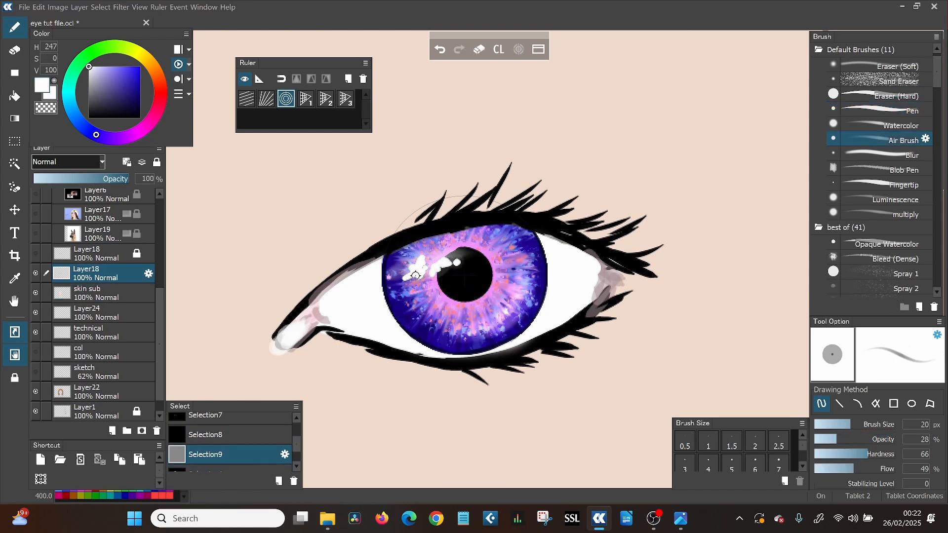
pyautogui.click(888, 110)
pyautogui.click(457, 262)
# Shade the eye white beneath the upper lid with the multiply brush at 68 px in blue-grey (H 247, S 7, V 54).
pyautogui.click(137, 94)
pyautogui.click(887, 213)
pyautogui.click(127, 88)
pyautogui.click(881, 424)
pyautogui.click(98, 94)
pyautogui.moveTo(548, 242); pyautogui.dragTo(594, 250)
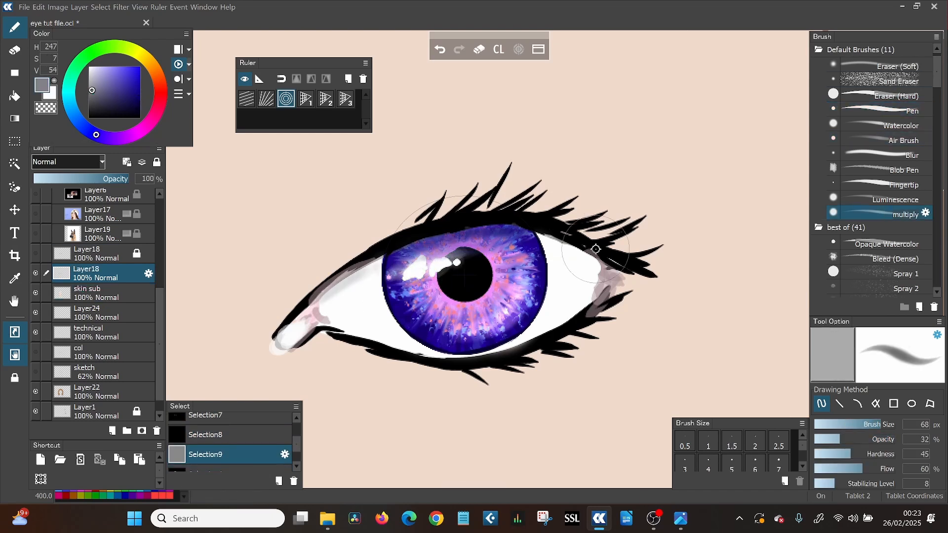
# Choose a purple hue (H 316) and show the hidden col and sketch layers.
pyautogui.click(148, 125)
pyautogui.scroll(-3, 614, 267)
pyautogui.click(36, 352)
pyautogui.click(35, 372)
pyautogui.scroll(-2, 493, 267)
pyautogui.scroll(3, 557, 398)
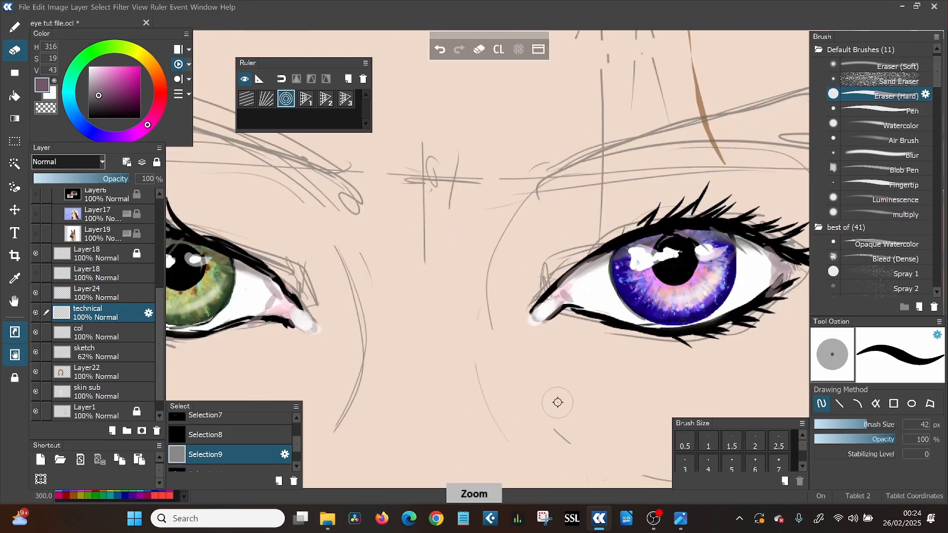